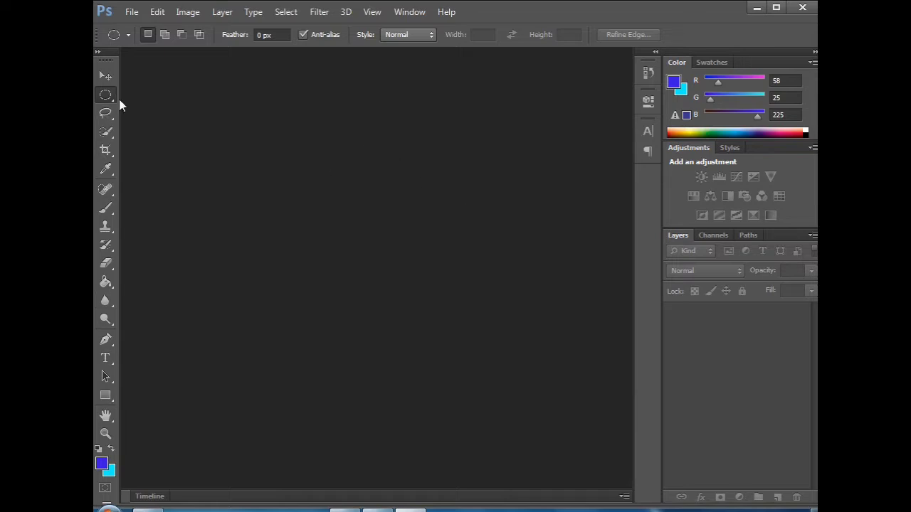
Step: Create a new 800 x 400 pixel document in 8-bit RGB Color at 72 pixels/inch and view it at 100%
{"action": "left_click", "coordinate": [132, 16]}
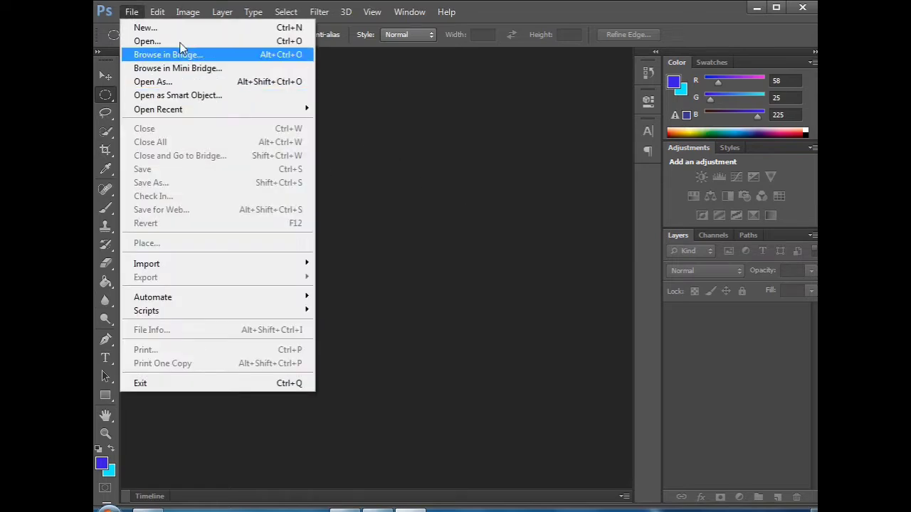
{"action": "left_click", "coordinate": [175, 27]}
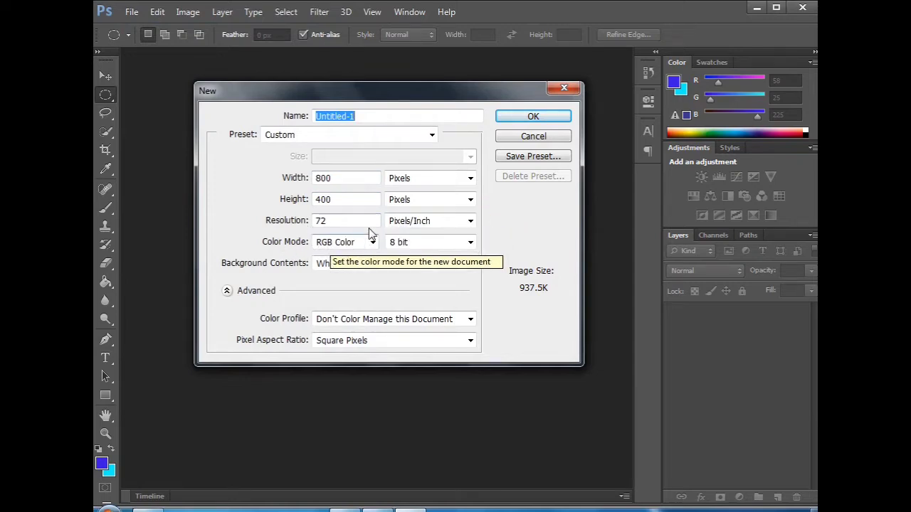
{"action": "left_click", "coordinate": [514, 120]}
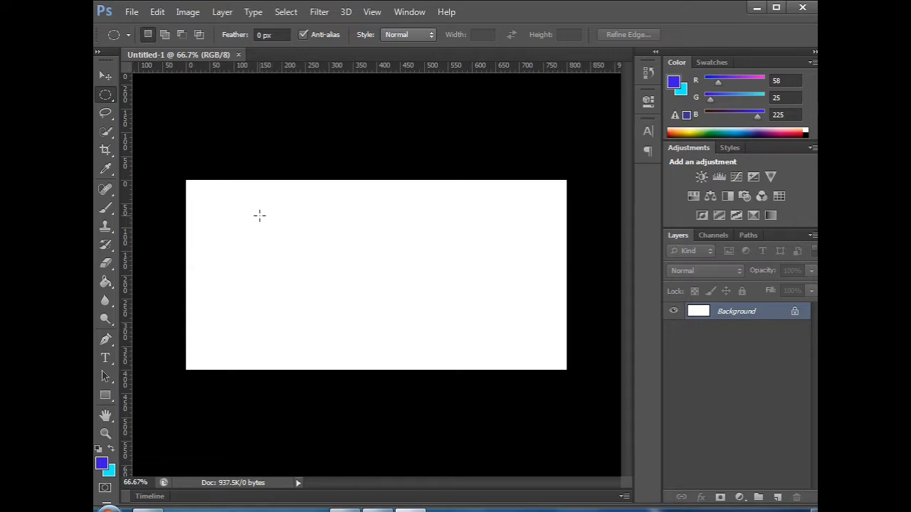
{"action": "key", "text": "ctrl+plus"}
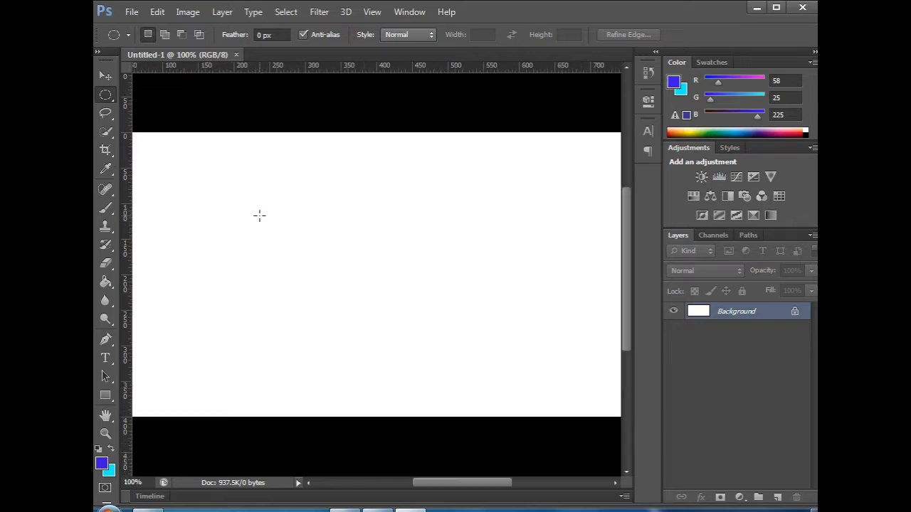
{"action": "scroll", "coordinate": [259, 216], "scroll_direction": "down", "scroll_amount": 3}
{"action": "scroll", "coordinate": [315, 270], "scroll_direction": "up", "scroll_amount": 6}
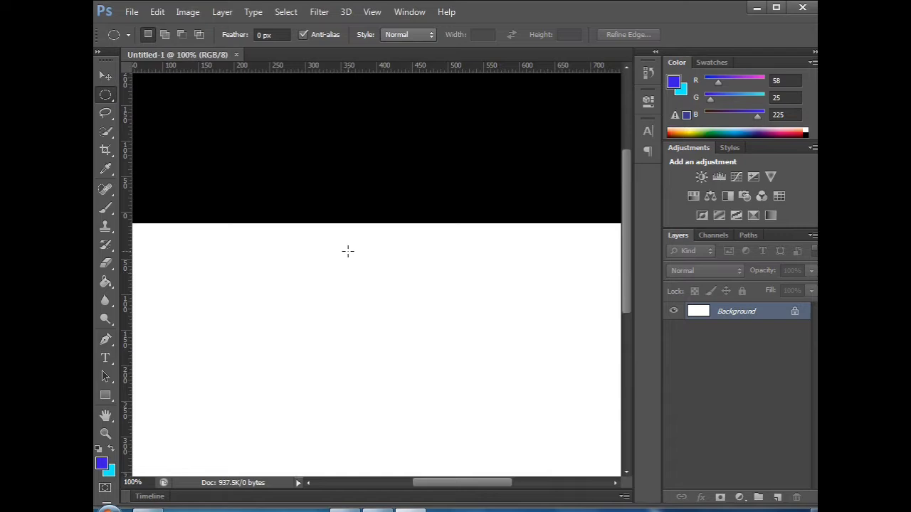
{"action": "scroll", "coordinate": [348, 250], "scroll_direction": "down", "scroll_amount": 4}
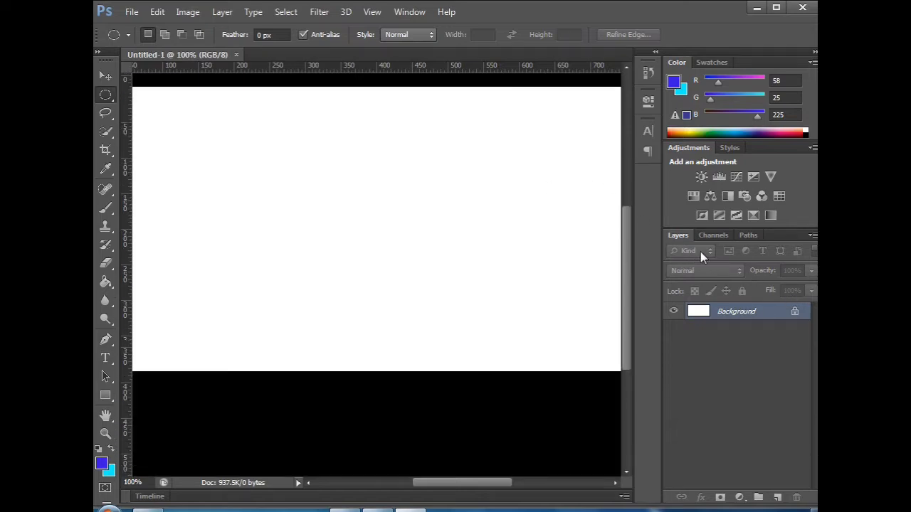
Step: Add a new empty layer above the Background layer and select it
{"action": "right_click", "coordinate": [683, 237]}
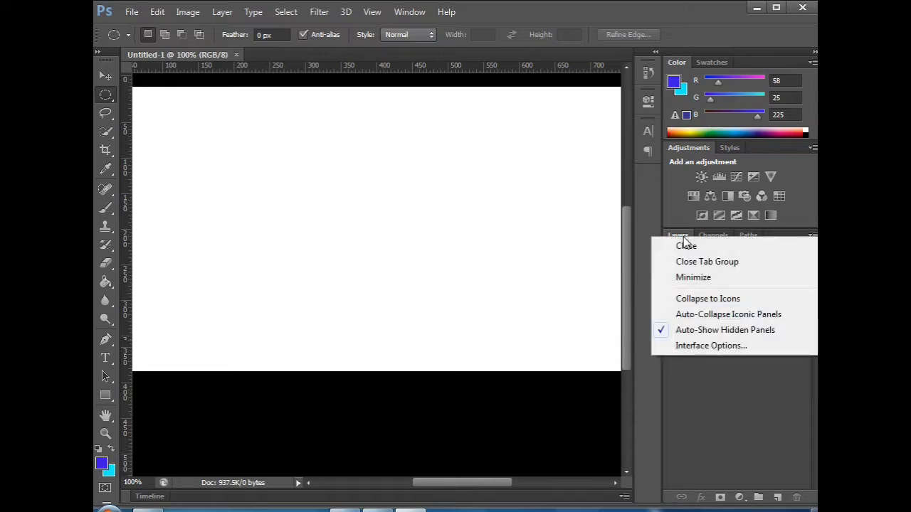
{"action": "left_click", "coordinate": [676, 234]}
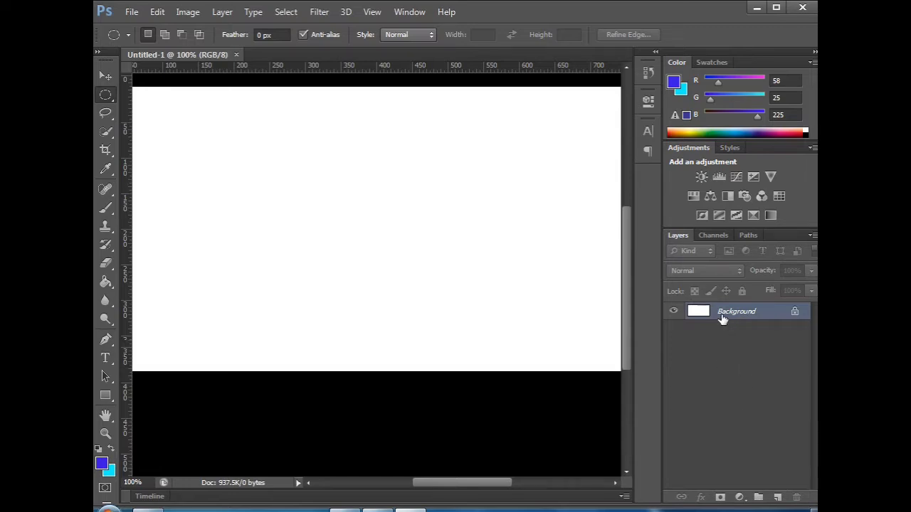
{"action": "scroll", "coordinate": [739, 344], "scroll_direction": "up", "scroll_amount": 1}
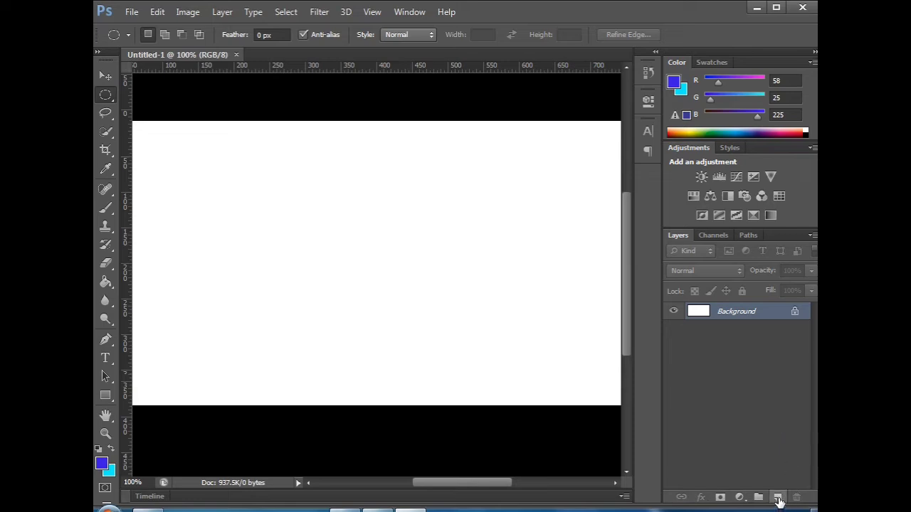
{"action": "left_click", "coordinate": [778, 498]}
{"action": "left_click", "coordinate": [753, 371]}
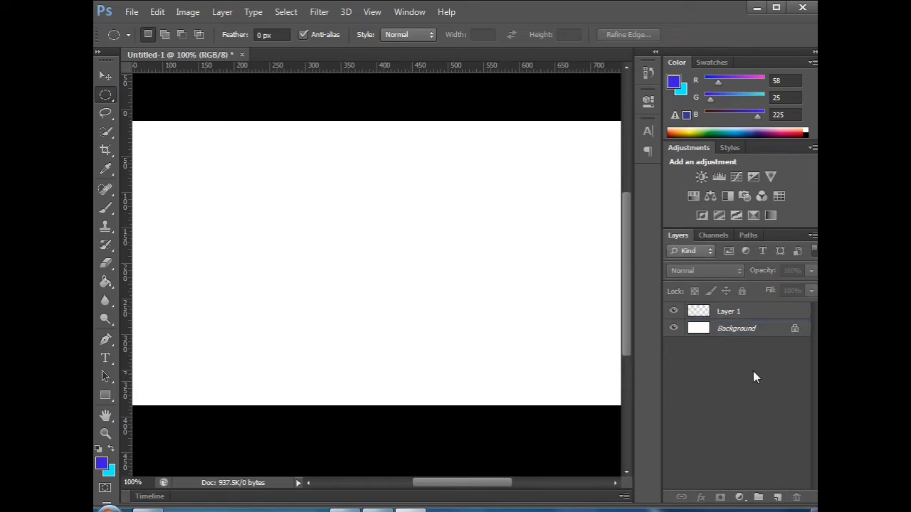
{"action": "left_click", "coordinate": [733, 312]}
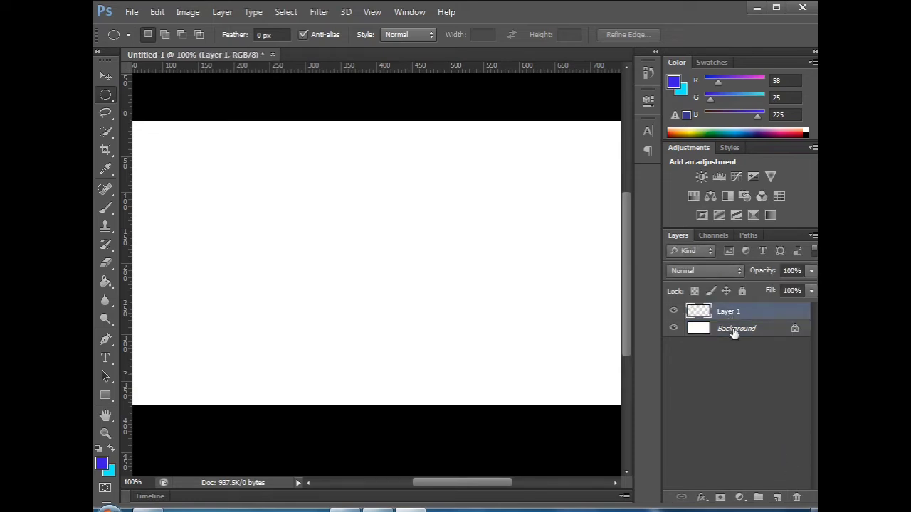
Step: Paint a soft blue diagonal stroke across the Background layer with the Brush tool
{"action": "left_click", "coordinate": [734, 331]}
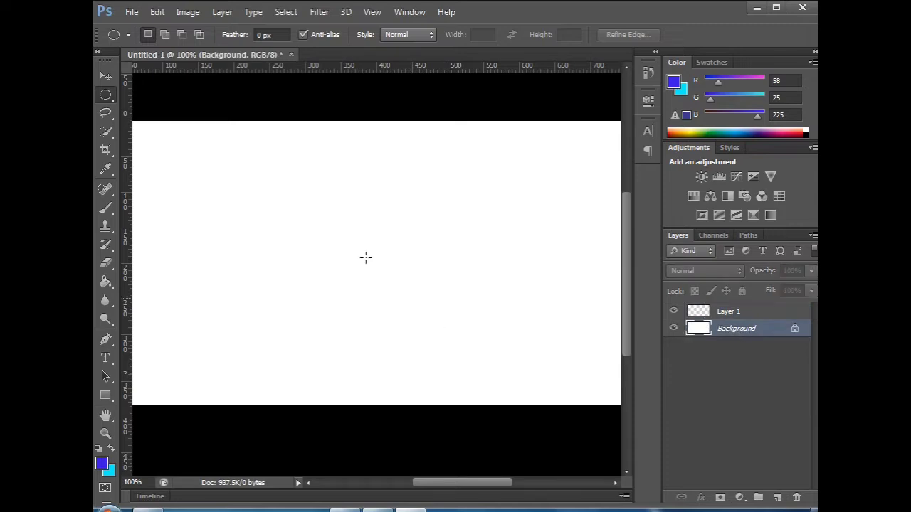
{"action": "left_click", "coordinate": [107, 209]}
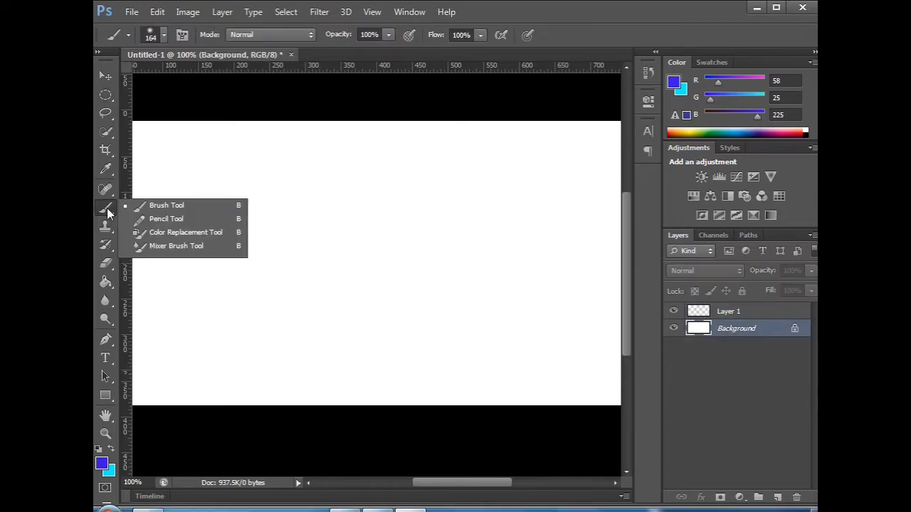
{"action": "left_click", "coordinate": [178, 208]}
{"action": "left_click_drag", "start_coordinate": [253, 191], "coordinate": [583, 341]}
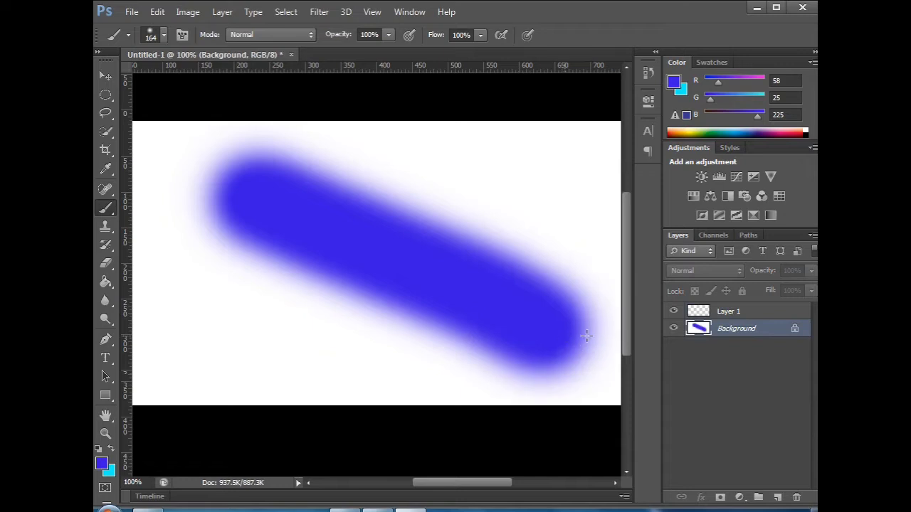
Step: Try to reposition the painted Background layer with the Move tool
{"action": "left_click", "coordinate": [103, 74]}
{"action": "left_click_drag", "start_coordinate": [334, 230], "coordinate": [316, 261]}
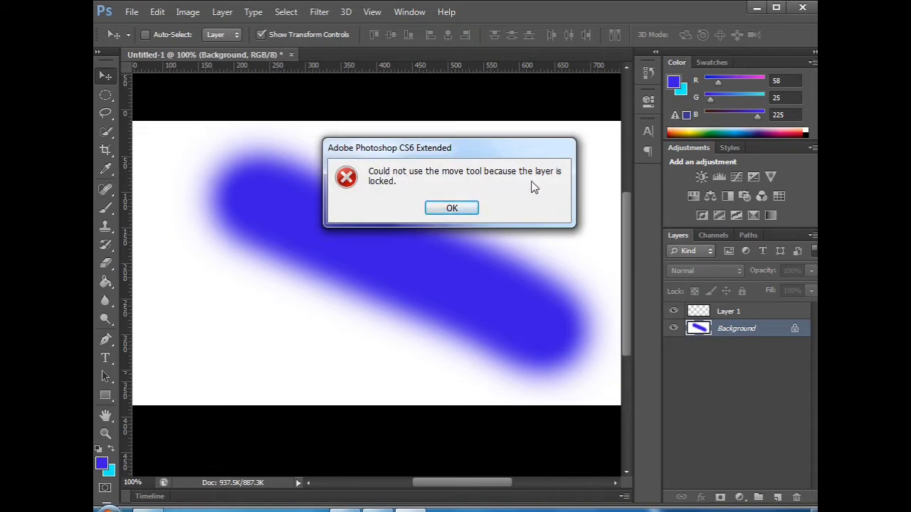
{"action": "left_click", "coordinate": [471, 209]}
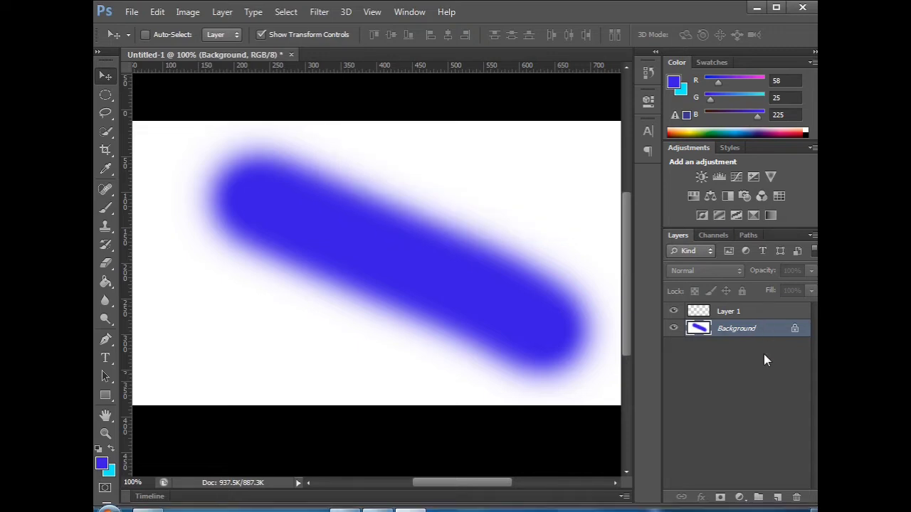
Step: Undo the diagonal brush stroke on the Background layer
{"action": "left_click", "coordinate": [764, 354]}
{"action": "left_click", "coordinate": [789, 328]}
{"action": "left_click", "coordinate": [742, 342]}
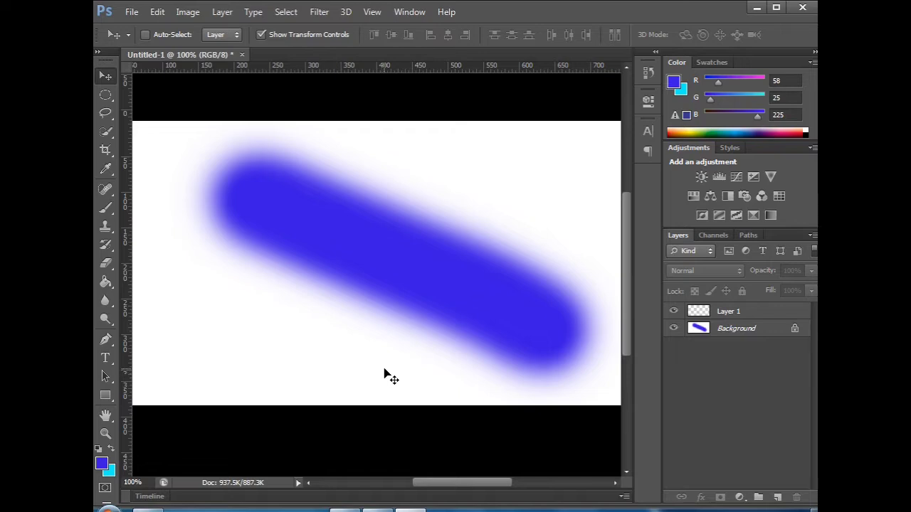
{"action": "key", "text": "ctrl+z"}
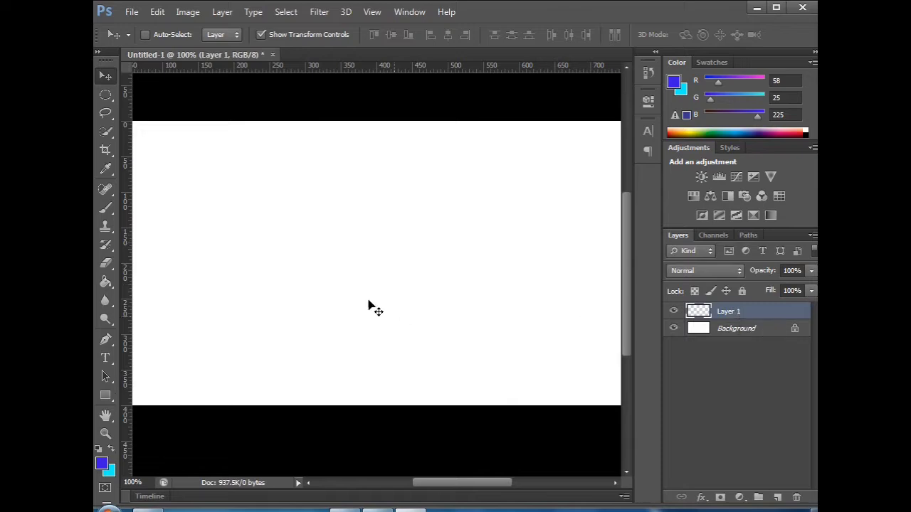
Step: Paint a looping soft blue brush stroke on Layer 1 and move it left and slightly down with the Move tool
{"action": "left_click", "coordinate": [105, 207]}
{"action": "mouse_move", "coordinate": [250, 195]}
{"action": "left_mouse_down"}
{"action": "mouse_move", "coordinate": [403, 273]}
{"action": "mouse_move", "coordinate": [564, 313]}
{"action": "mouse_move", "coordinate": [582, 225]}
{"action": "mouse_move", "coordinate": [448, 200]}
{"action": "mouse_move", "coordinate": [326, 357]}
{"action": "left_mouse_up"}
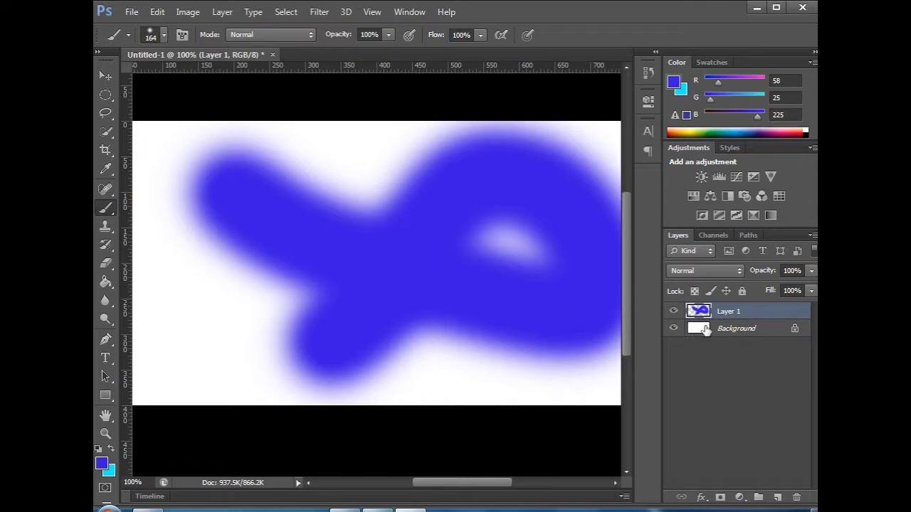
{"action": "left_click", "coordinate": [107, 72]}
{"action": "mouse_move", "coordinate": [429, 218]}
{"action": "left_mouse_down"}
{"action": "mouse_move", "coordinate": [363, 257]}
{"action": "mouse_move", "coordinate": [369, 212]}
{"action": "mouse_move", "coordinate": [348, 238]}
{"action": "mouse_move", "coordinate": [392, 242]}
{"action": "mouse_move", "coordinate": [367, 212]}
{"action": "mouse_move", "coordinate": [358, 216]}
{"action": "mouse_move", "coordinate": [368, 224]}
{"action": "mouse_move", "coordinate": [349, 218]}
{"action": "mouse_move", "coordinate": [363, 221]}
{"action": "left_mouse_up"}
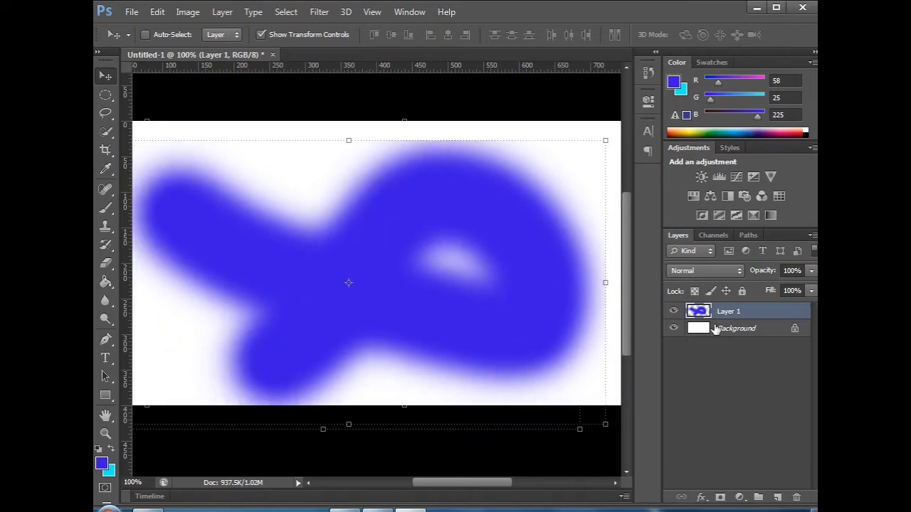
{"action": "left_click", "coordinate": [759, 332]}
{"action": "left_click", "coordinate": [764, 363]}
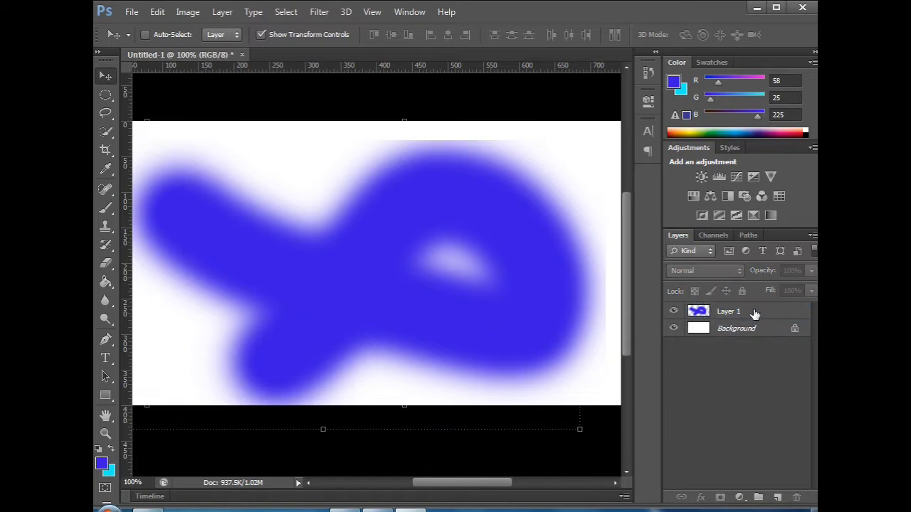
{"action": "left_click", "coordinate": [754, 315]}
{"action": "left_click", "coordinate": [756, 338]}
{"action": "left_click", "coordinate": [753, 331]}
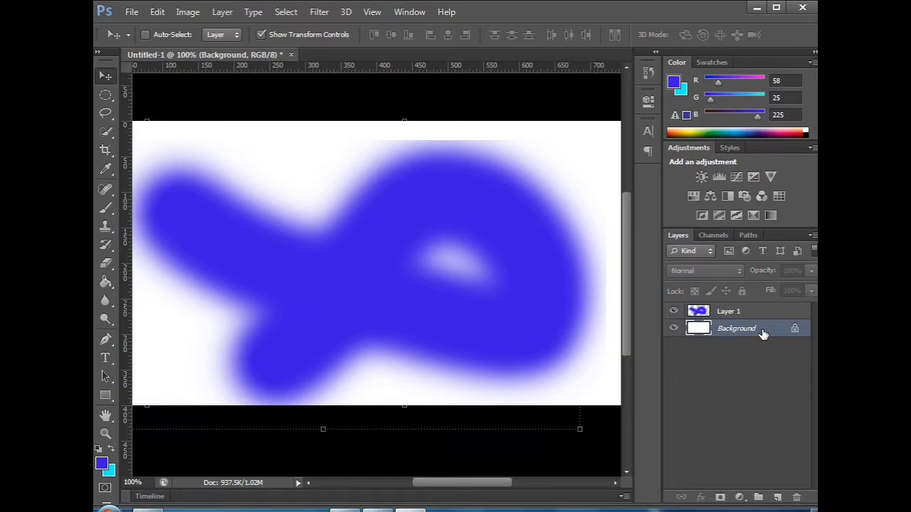
{"action": "left_click", "coordinate": [747, 360]}
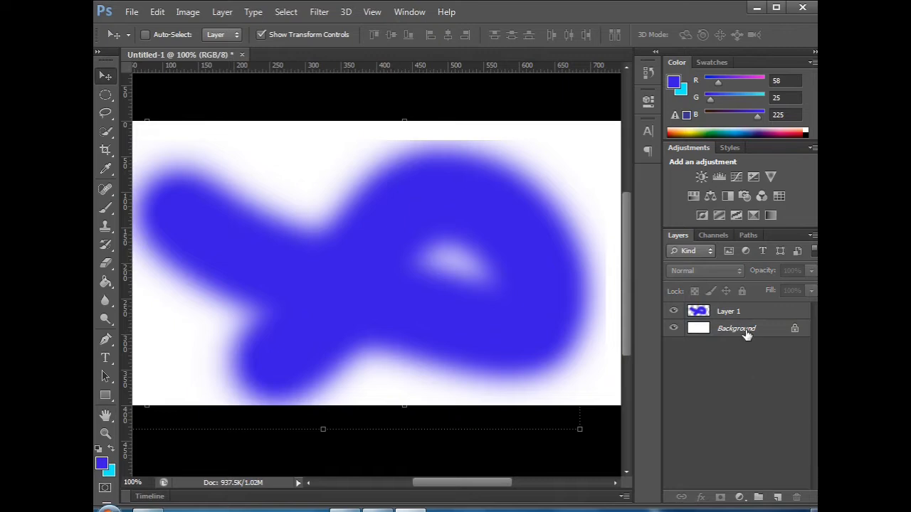
Step: Convert the locked Background into a regular layer named Layer 0 with Normal mode and 100% opacity
{"action": "double_click", "coordinate": [746, 331]}
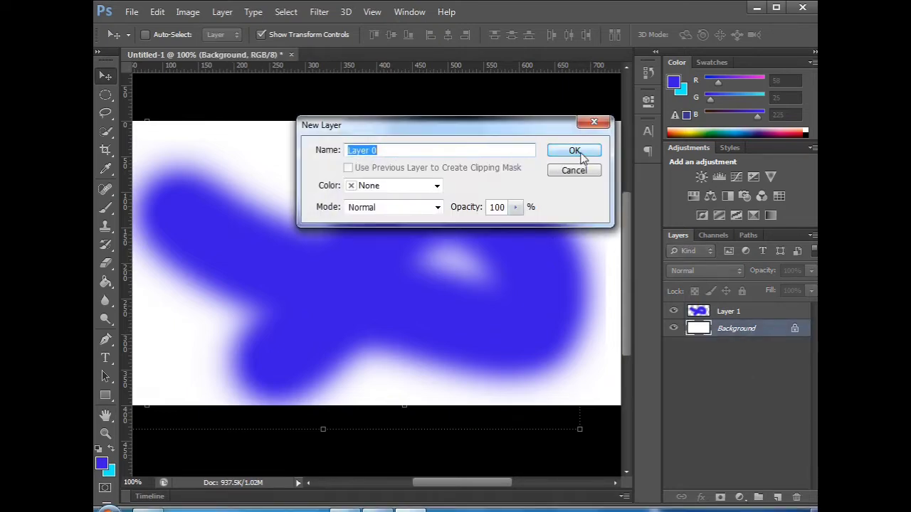
{"action": "left_click", "coordinate": [385, 150]}
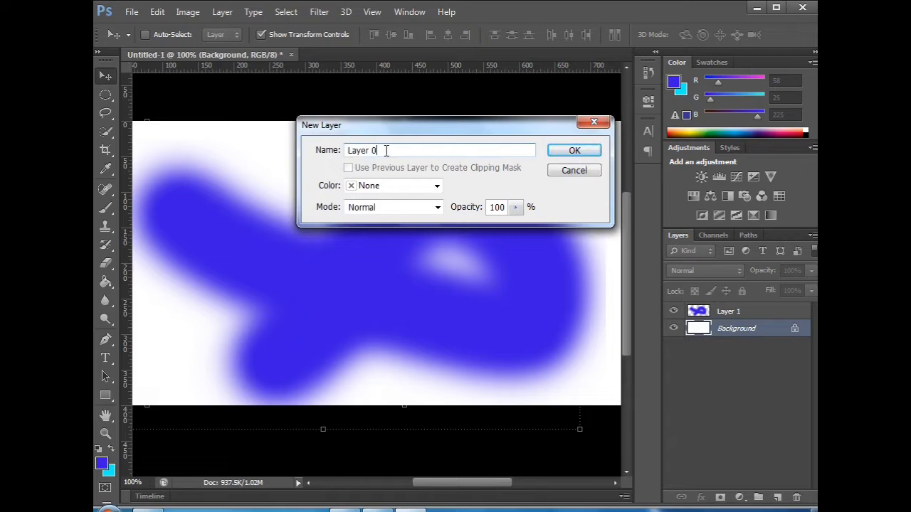
{"action": "left_click", "coordinate": [575, 152]}
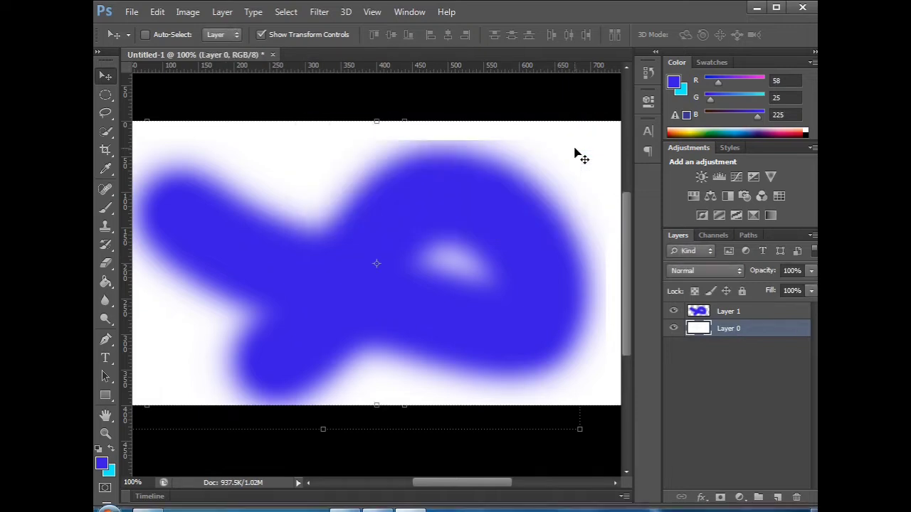
{"action": "left_click", "coordinate": [733, 347]}
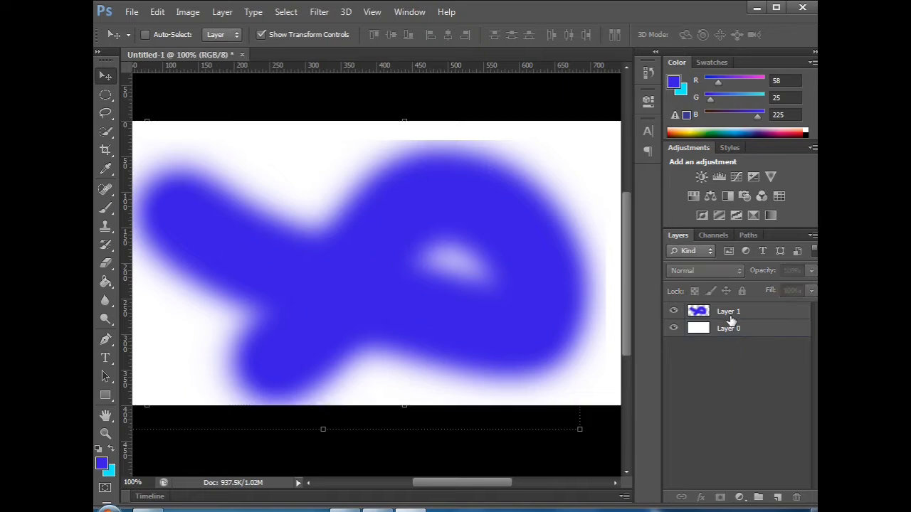
{"action": "left_click", "coordinate": [733, 314]}
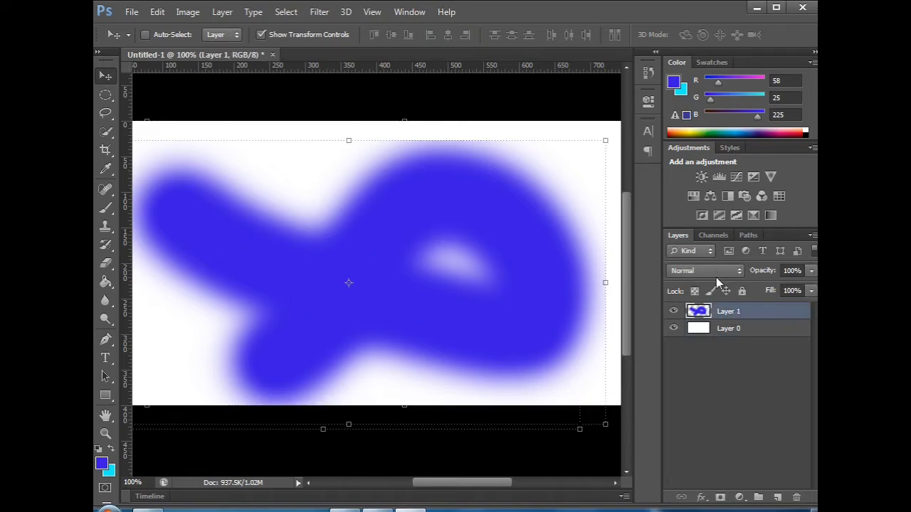
{"action": "left_click", "coordinate": [739, 314], "text": "ctrl"}
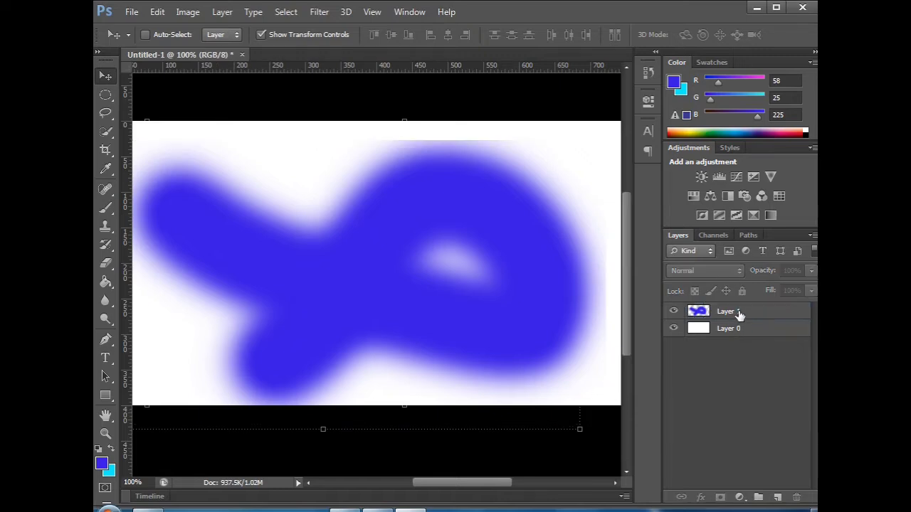
{"action": "left_click", "coordinate": [739, 314]}
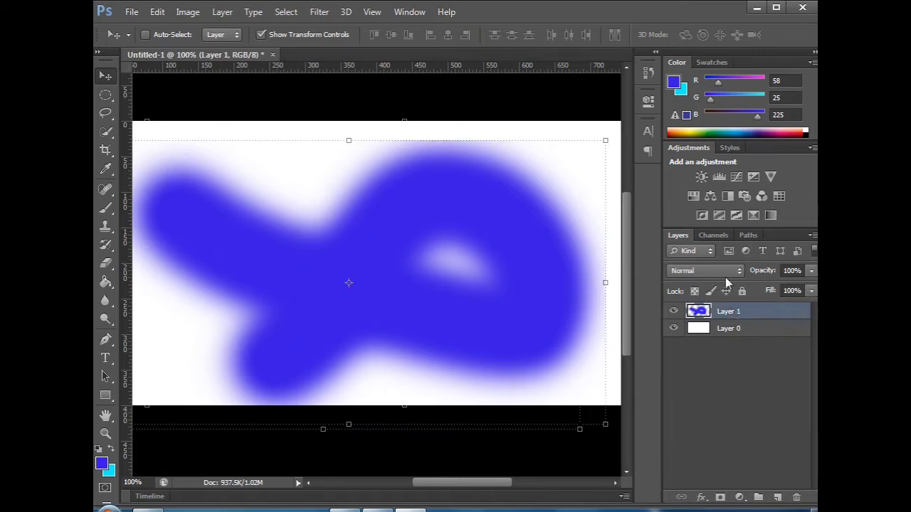
{"action": "left_click", "coordinate": [753, 358]}
Step: Try out lower opacity values on Layer 1, including 71%, and restore its opacity to 100%
{"action": "left_click", "coordinate": [748, 314]}
{"action": "left_click", "coordinate": [800, 273]}
{"action": "left_click", "coordinate": [812, 271]}
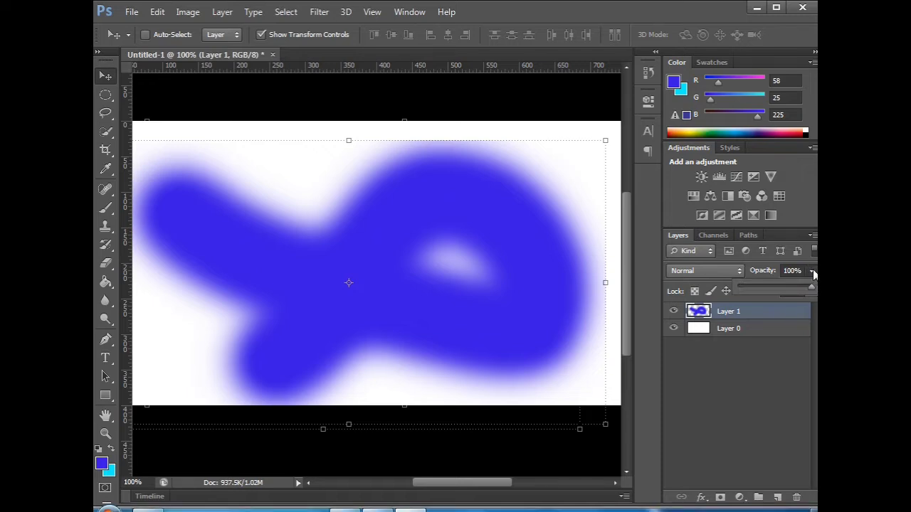
{"action": "left_click_drag", "start_coordinate": [773, 273], "coordinate": [733, 274]}
{"action": "left_click_drag", "start_coordinate": [751, 274], "coordinate": [807, 274]}
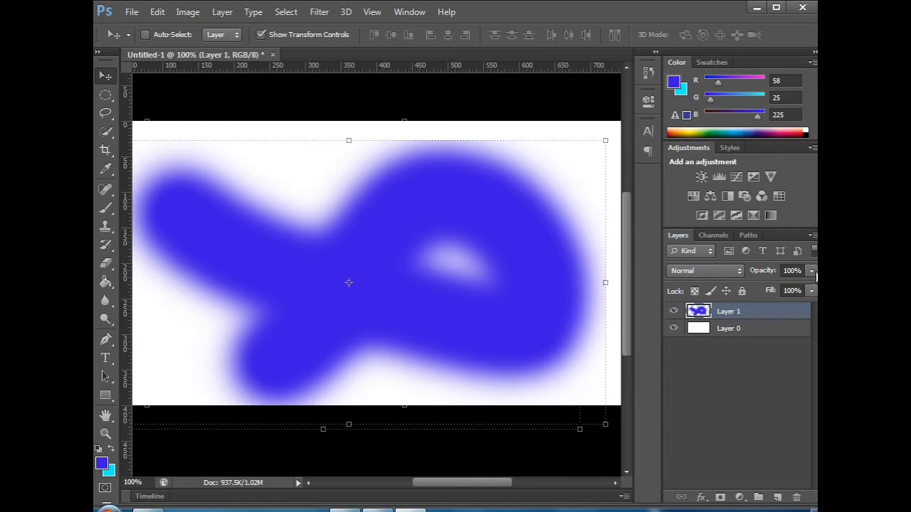
{"action": "left_click", "coordinate": [813, 272]}
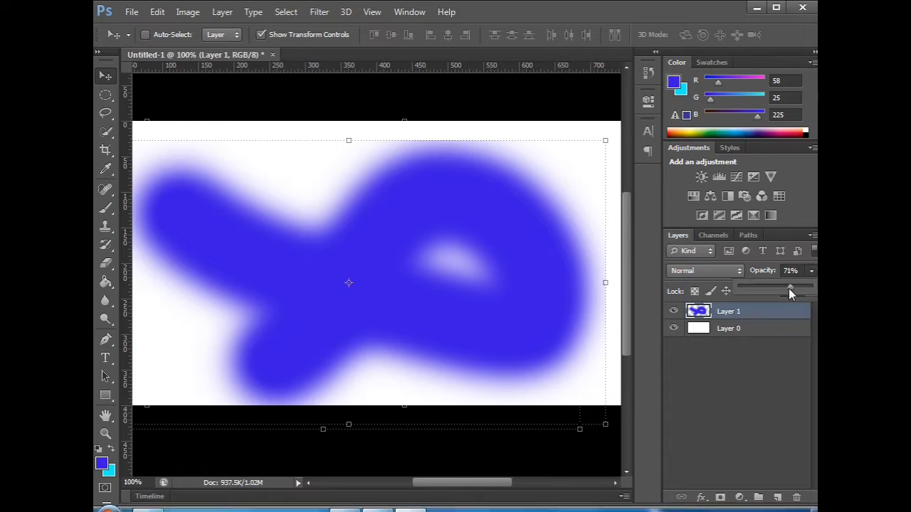
{"action": "left_click_drag", "start_coordinate": [789, 288], "coordinate": [815, 290]}
{"action": "left_click", "coordinate": [810, 273]}
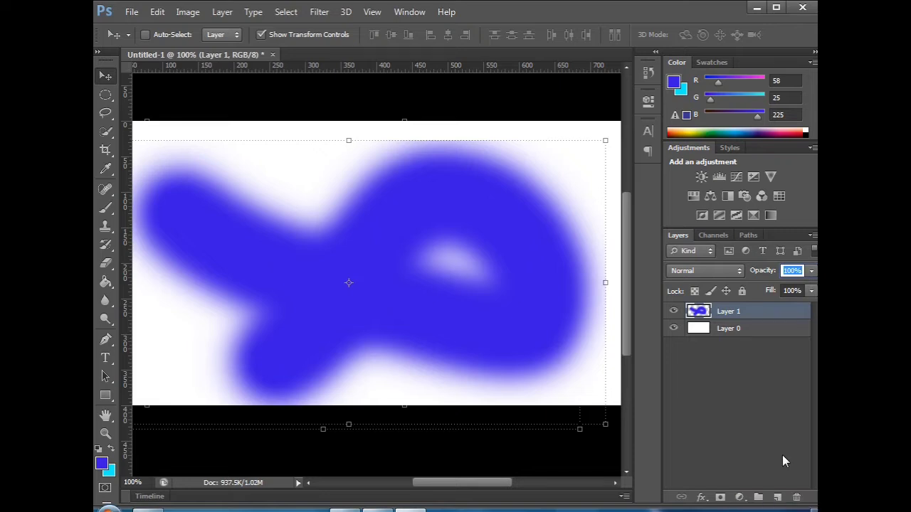
Step: Add another empty layer above Layer 1 and leave no layer selected
{"action": "left_click", "coordinate": [779, 498]}
{"action": "left_click", "coordinate": [770, 408]}
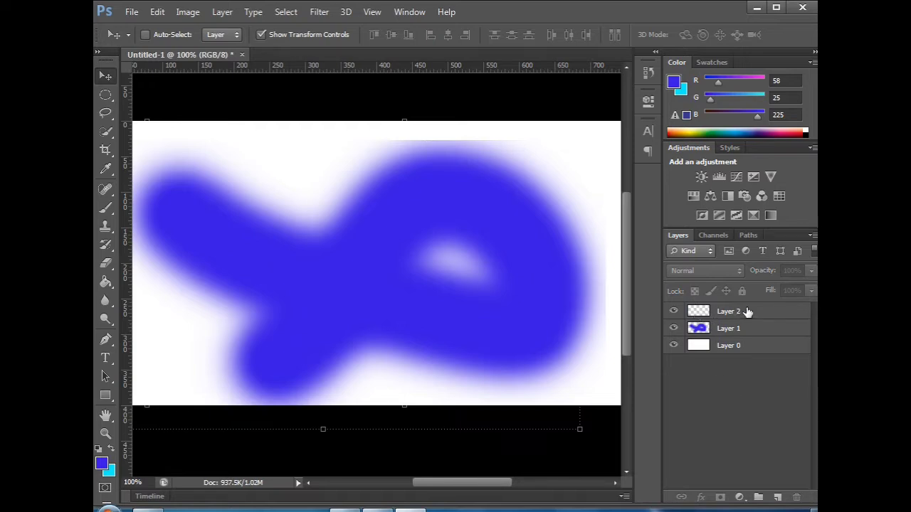
Step: Move the empty Layer 2 below Layer 1 in the layer stack and leave no layer selected
{"action": "left_click_drag", "start_coordinate": [747, 312], "coordinate": [747, 333]}
{"action": "left_click", "coordinate": [748, 410]}
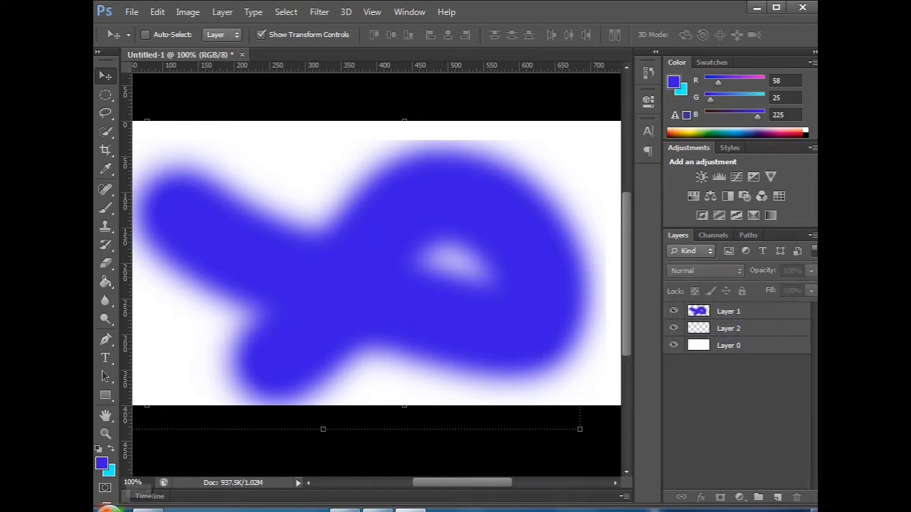
{"action": "left_click", "coordinate": [148, 509]}
{"action": "left_click_drag", "start_coordinate": [331, 125], "coordinate": [418, 411]}
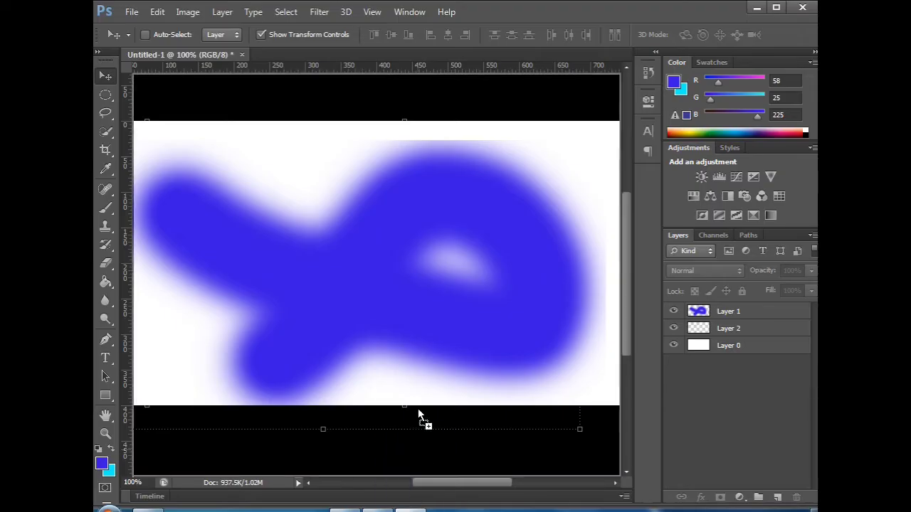
{"action": "left_click_drag", "start_coordinate": [373, 281], "coordinate": [331, 60]}
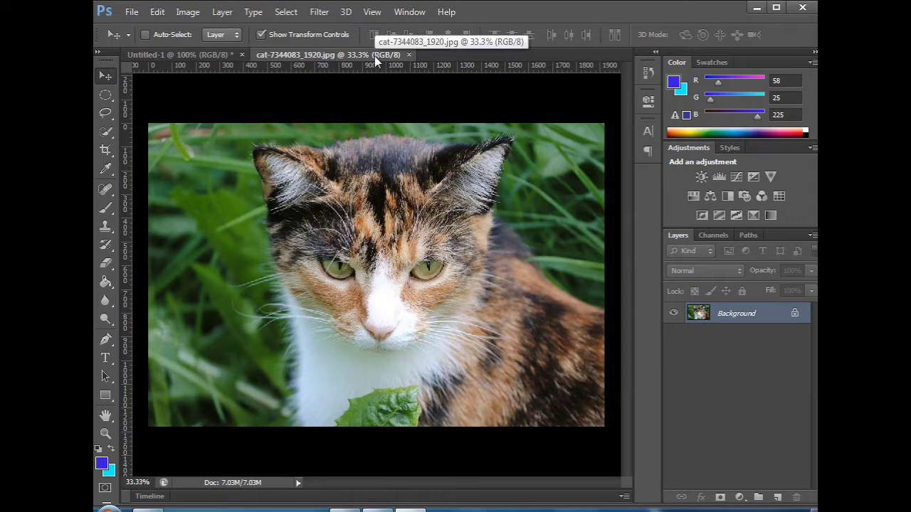
{"action": "left_click_drag", "start_coordinate": [373, 61], "coordinate": [286, 67]}
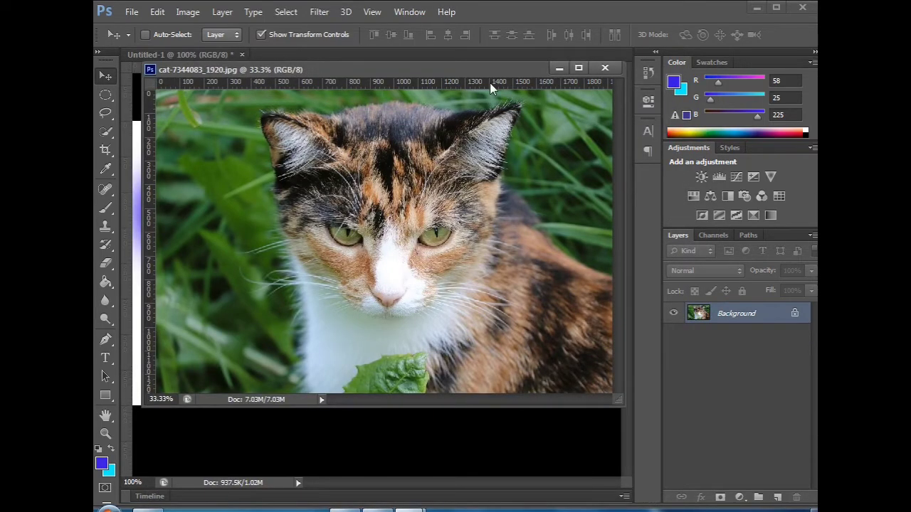
{"action": "left_click", "coordinate": [579, 68]}
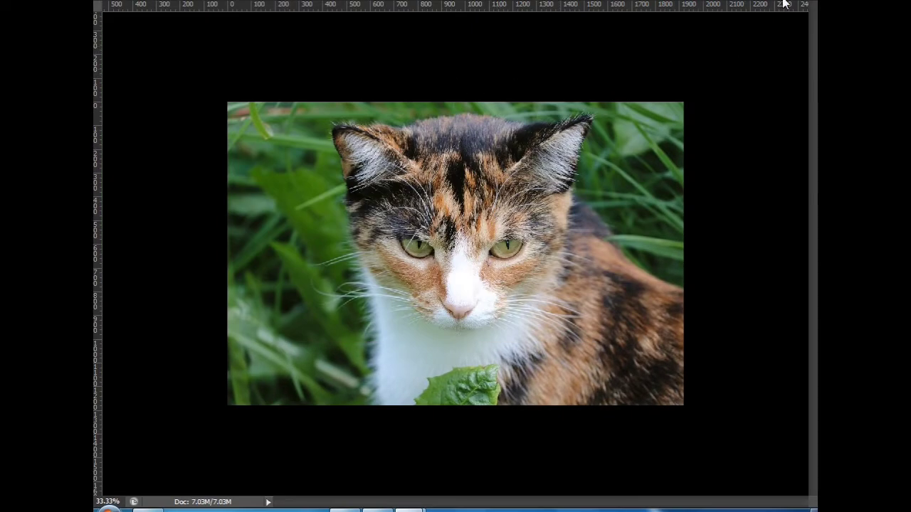
{"action": "key", "text": "f"}
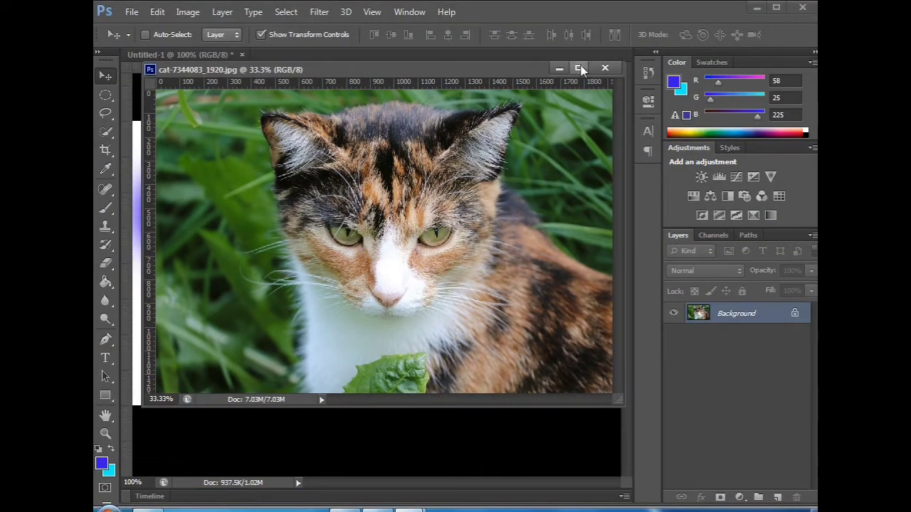
{"action": "left_click", "coordinate": [558, 68]}
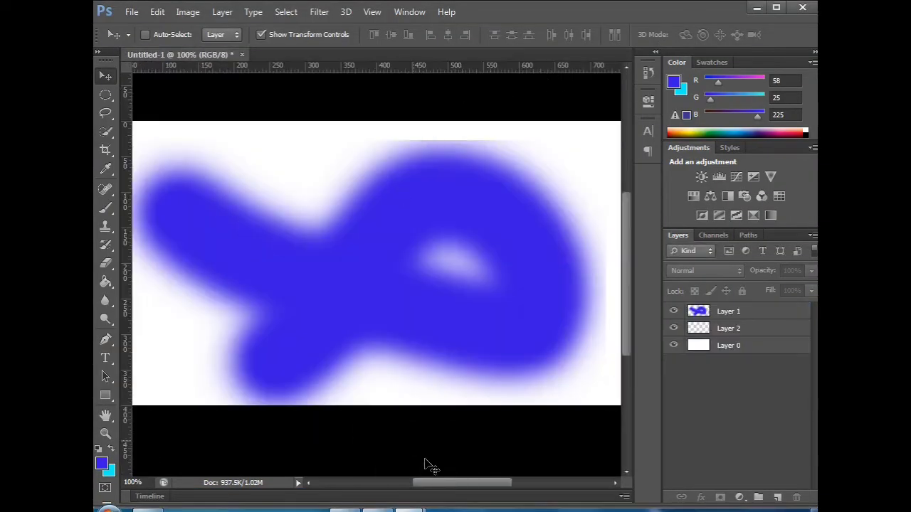
{"action": "mouse_move", "coordinate": [410, 510]}
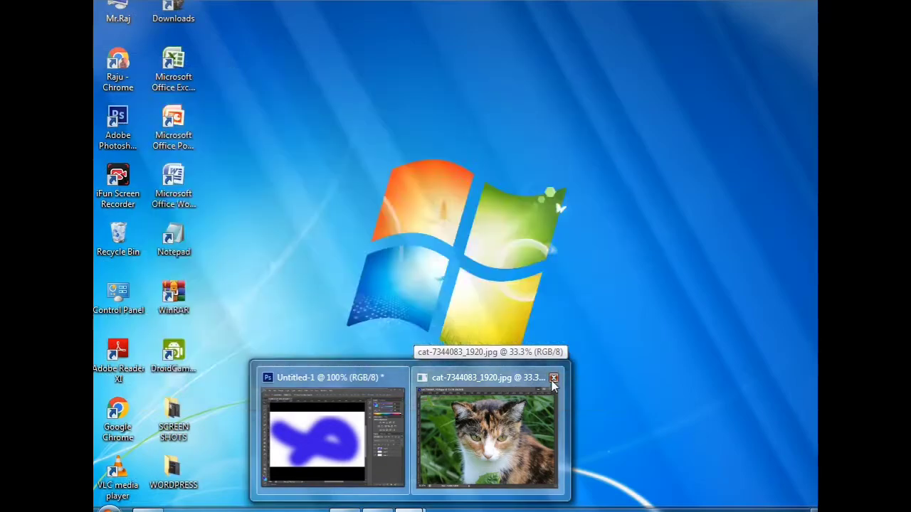
{"action": "left_click", "coordinate": [559, 377]}
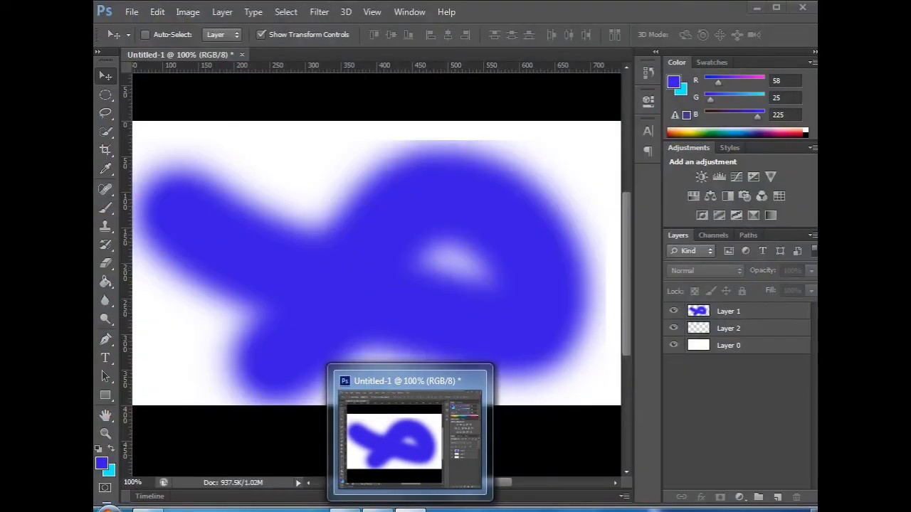
Step: Place cat-7344083_1920.jpg into the Untitled-1 document and scale it to about 41.4% so it covers the canvas
{"action": "left_click", "coordinate": [151, 510]}
{"action": "left_click_drag", "start_coordinate": [329, 101], "coordinate": [335, 293]}
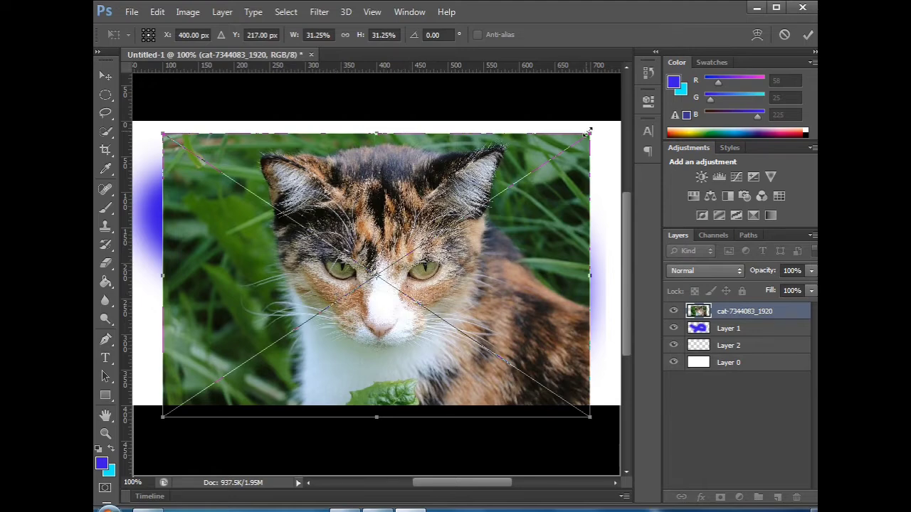
{"action": "left_click_drag", "start_coordinate": [593, 133], "coordinate": [316, 234]}
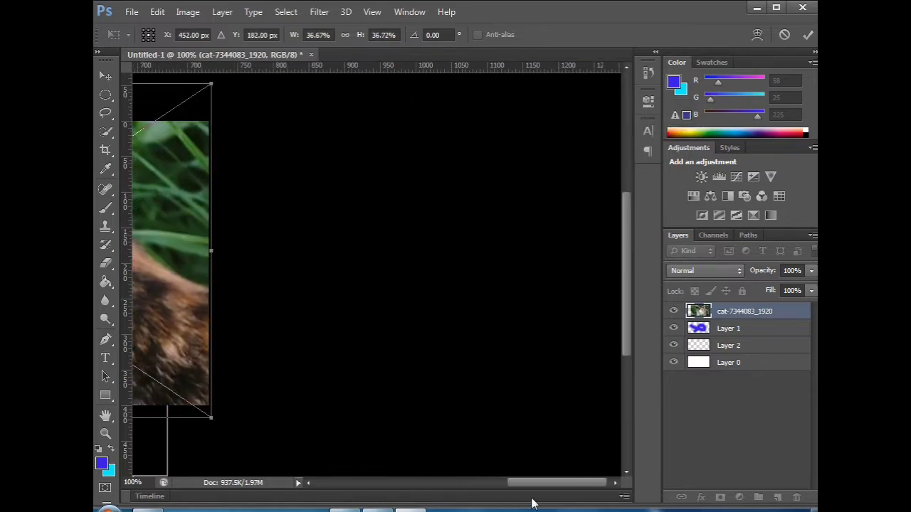
{"action": "left_click_drag", "start_coordinate": [540, 484], "coordinate": [429, 497]}
{"action": "scroll", "coordinate": [413, 429], "scroll_direction": "down", "scroll_amount": 3}
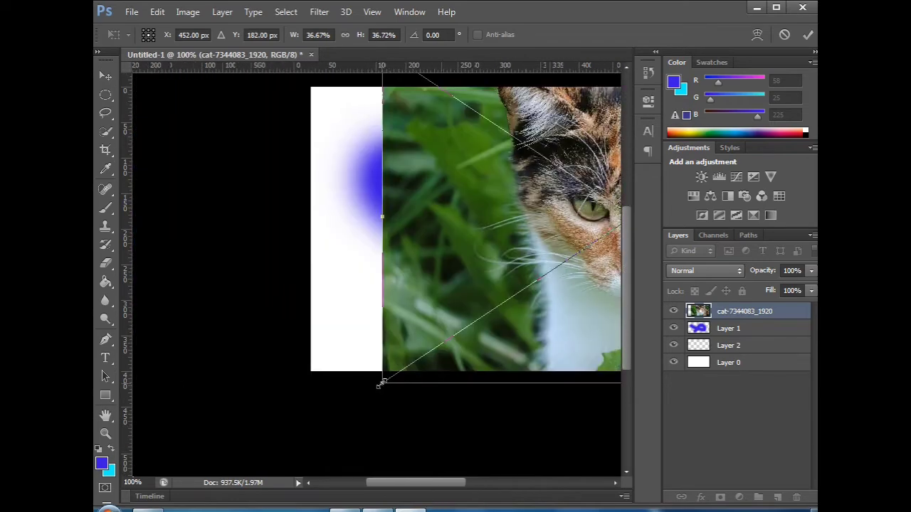
{"action": "left_click_drag", "start_coordinate": [381, 385], "coordinate": [314, 411]}
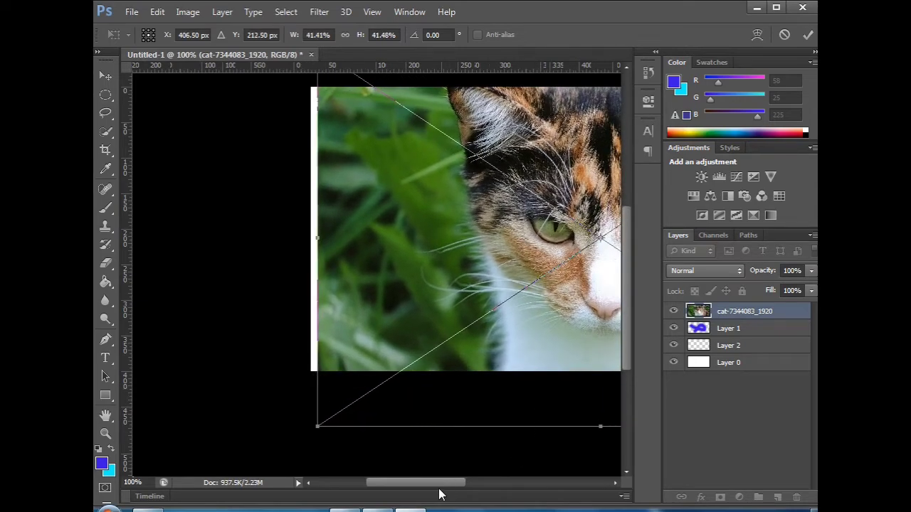
{"action": "left_click_drag", "start_coordinate": [438, 484], "coordinate": [488, 477]}
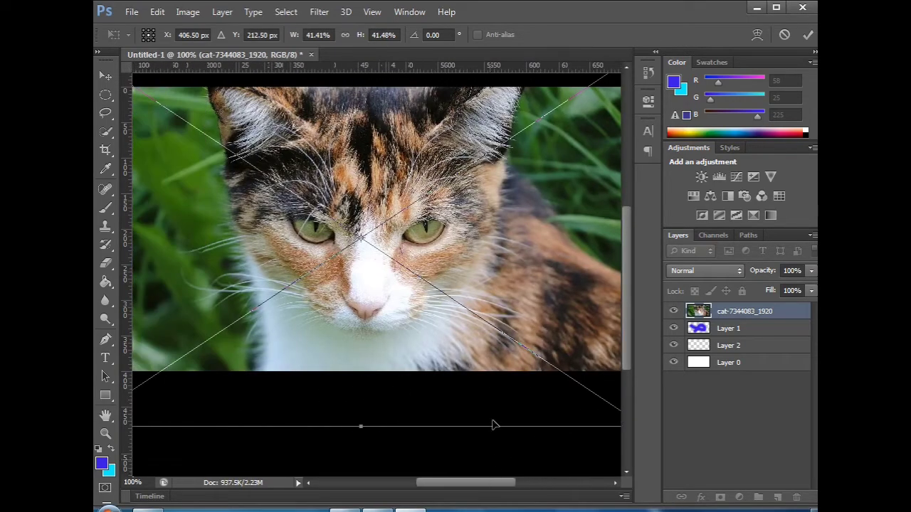
{"action": "key", "text": "Return"}
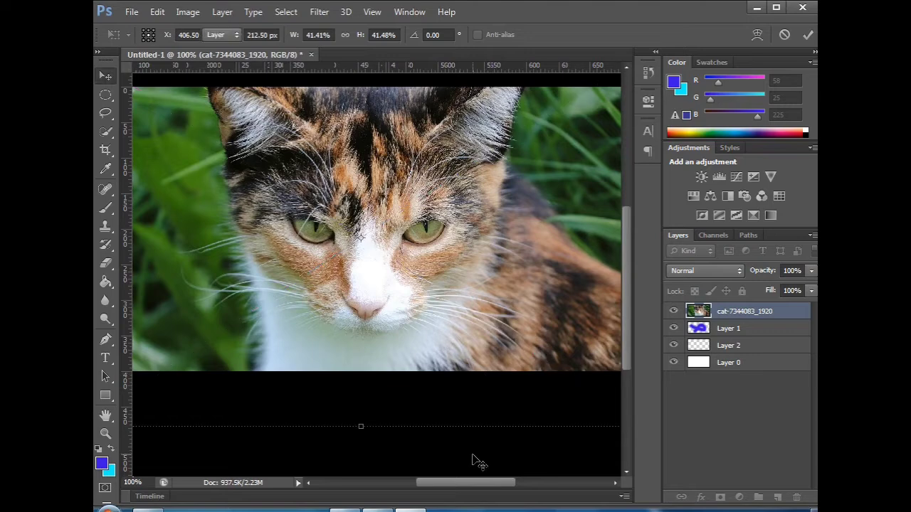
Step: Try lower opacity values on the cat photo layer, including 40%, and restore its opacity to 100%
{"action": "scroll", "coordinate": [484, 459], "scroll_direction": "right", "scroll_amount": 2}
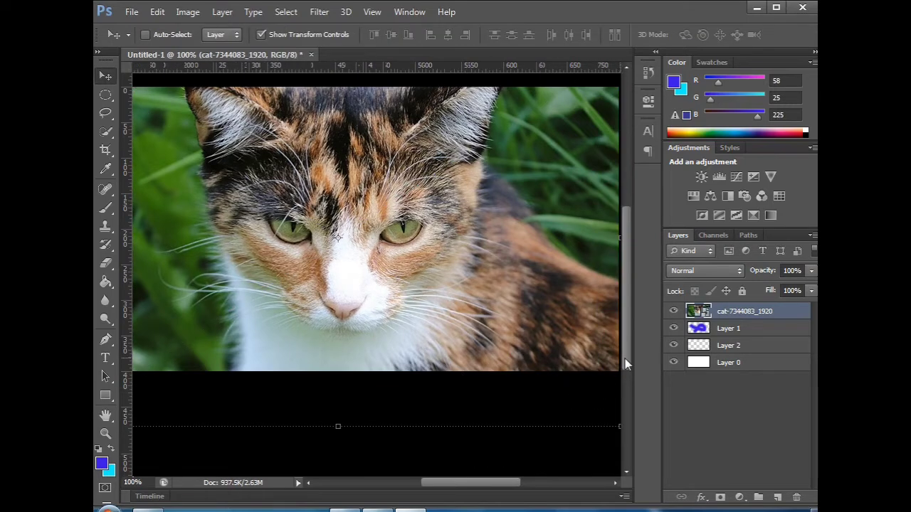
{"action": "left_click_drag", "start_coordinate": [625, 359], "coordinate": [628, 343]}
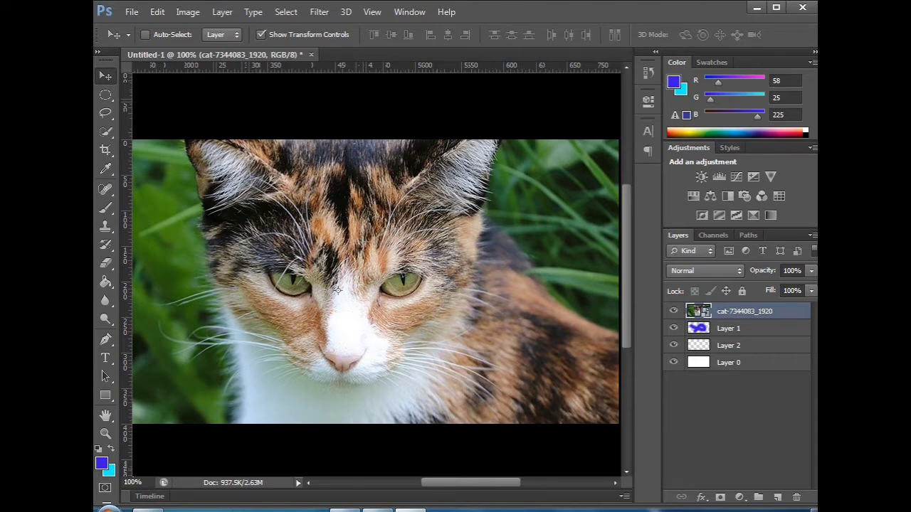
{"action": "left_click", "coordinate": [811, 271]}
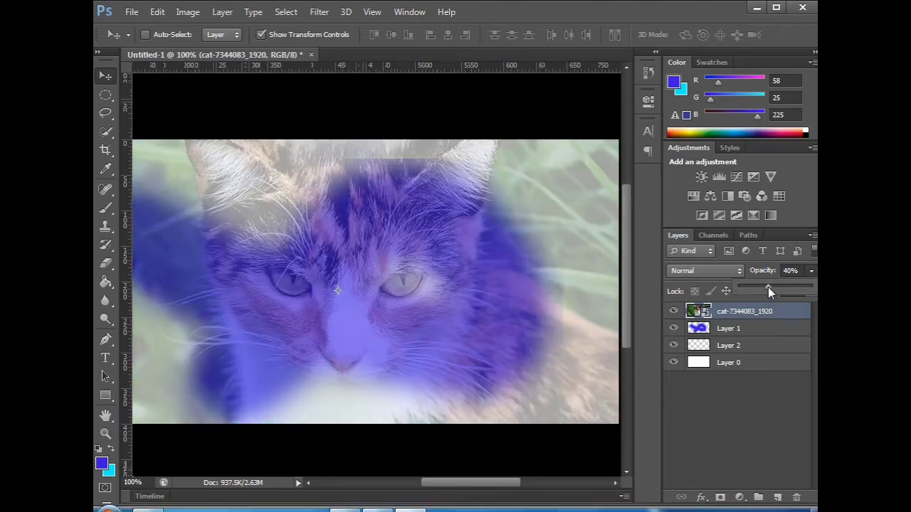
{"action": "left_click_drag", "start_coordinate": [774, 287], "coordinate": [815, 287]}
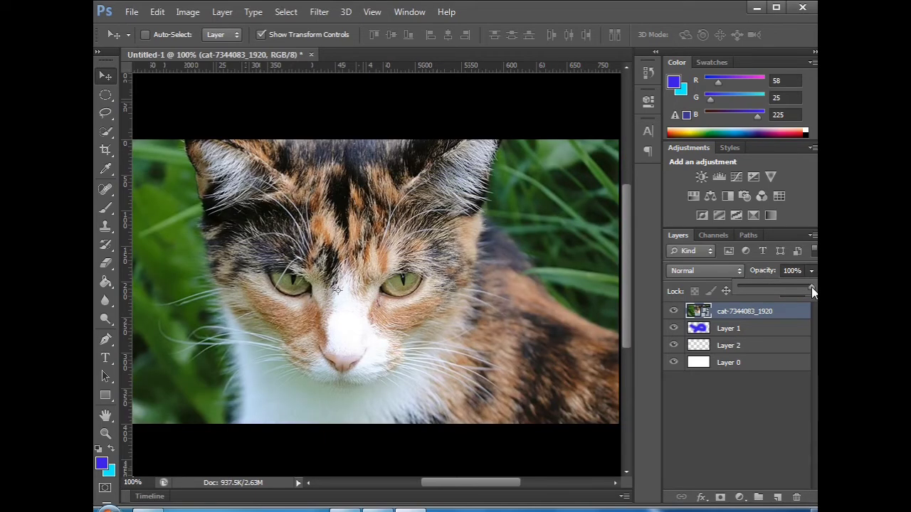
Step: Move Layer 1 above the cat photo layer and lower its opacity to 64%
{"action": "left_click_drag", "start_coordinate": [747, 326], "coordinate": [738, 309]}
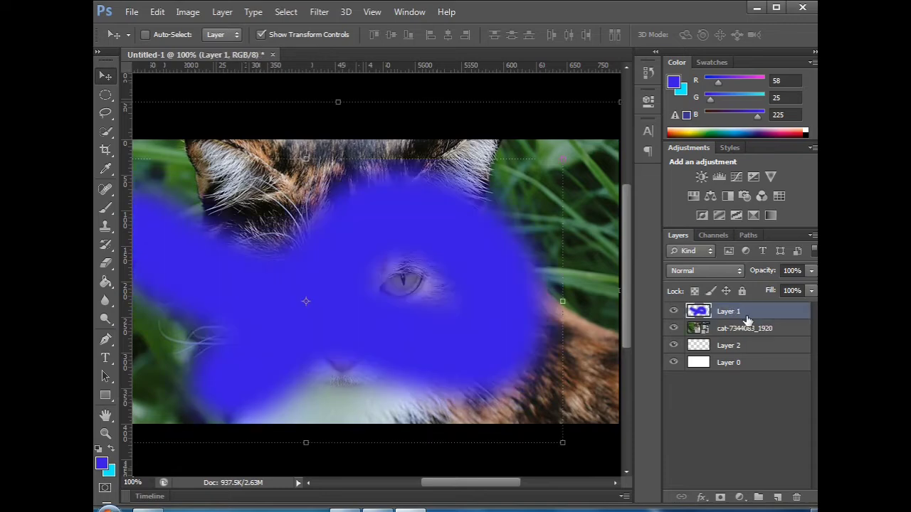
{"action": "left_click", "coordinate": [811, 271]}
{"action": "mouse_move", "coordinate": [804, 284]}
{"action": "left_mouse_down"}
{"action": "mouse_move", "coordinate": [766, 292]}
{"action": "mouse_move", "coordinate": [788, 293]}
{"action": "left_mouse_up"}
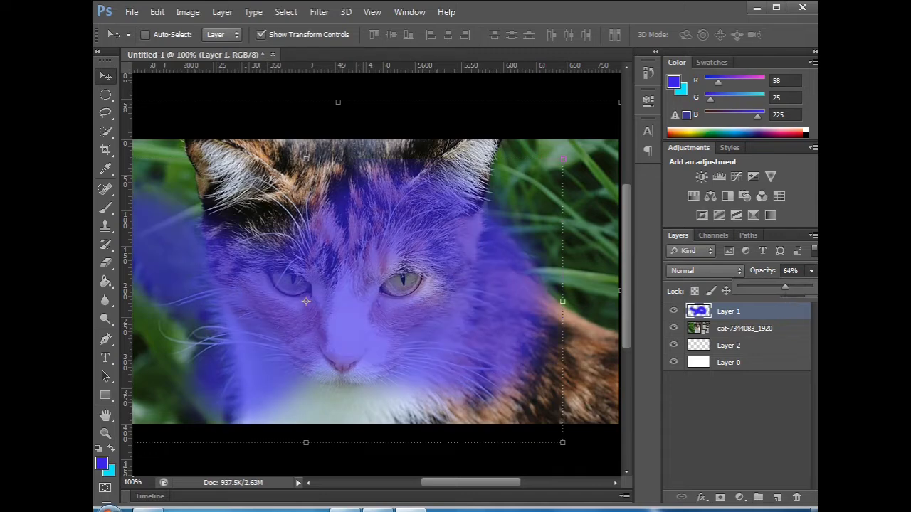
{"action": "left_click", "coordinate": [812, 273]}
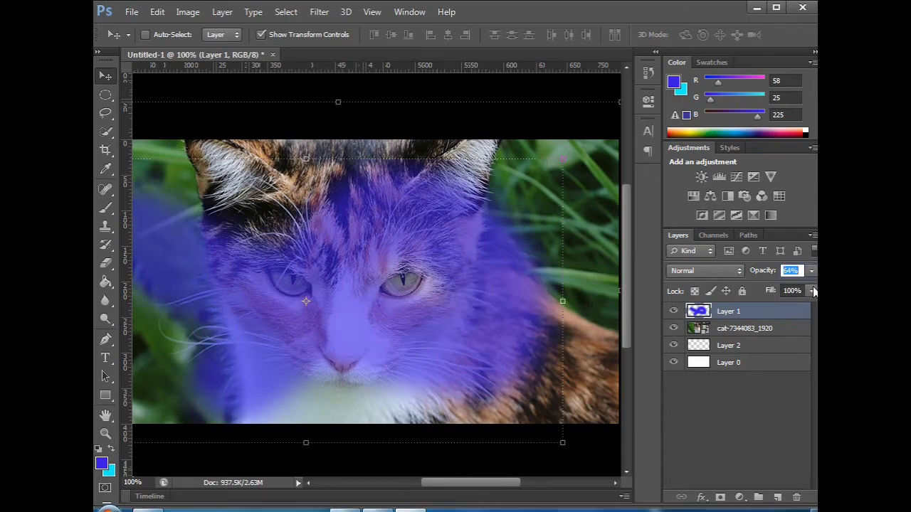
Step: Try a reduced fill on Layer 1, including 45%, restore it to 100%, and deselect the layer
{"action": "left_click", "coordinate": [812, 290]}
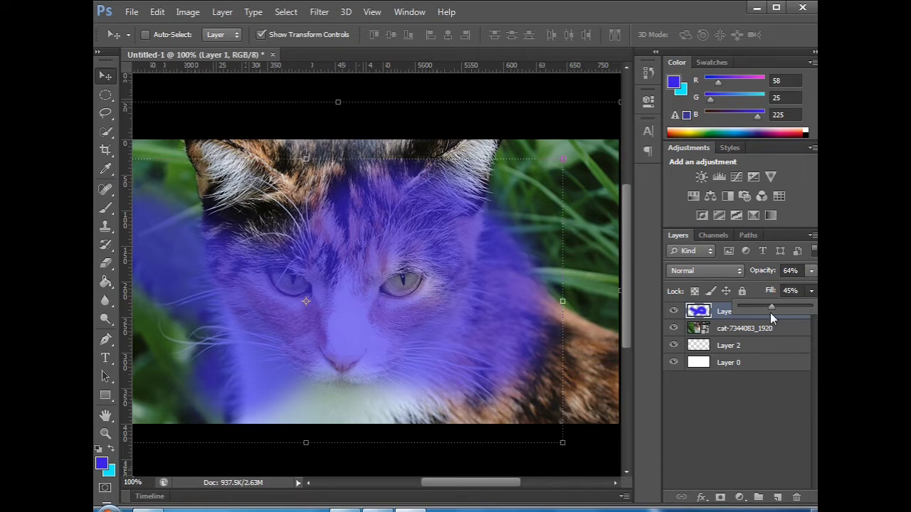
{"action": "left_click_drag", "start_coordinate": [771, 312], "coordinate": [816, 309]}
{"action": "left_click", "coordinate": [813, 293]}
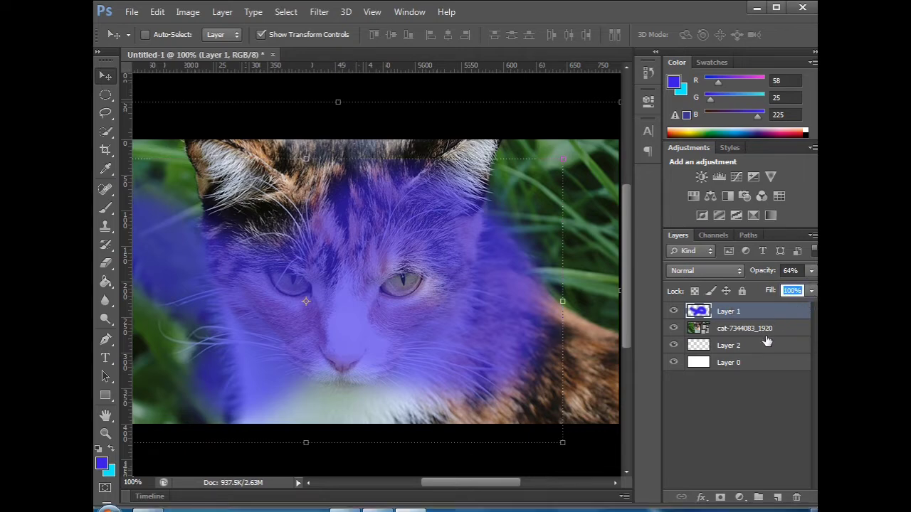
{"action": "left_click", "coordinate": [724, 443]}
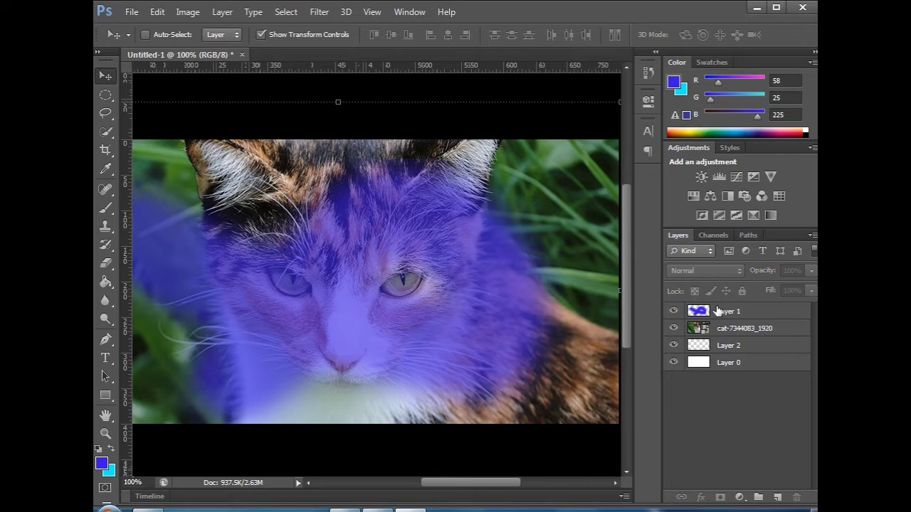
Step: Lock the transparent pixels of Layer 1 and move its blue stroke to the right across the cat photo
{"action": "left_click", "coordinate": [725, 327]}
{"action": "left_click", "coordinate": [727, 313]}
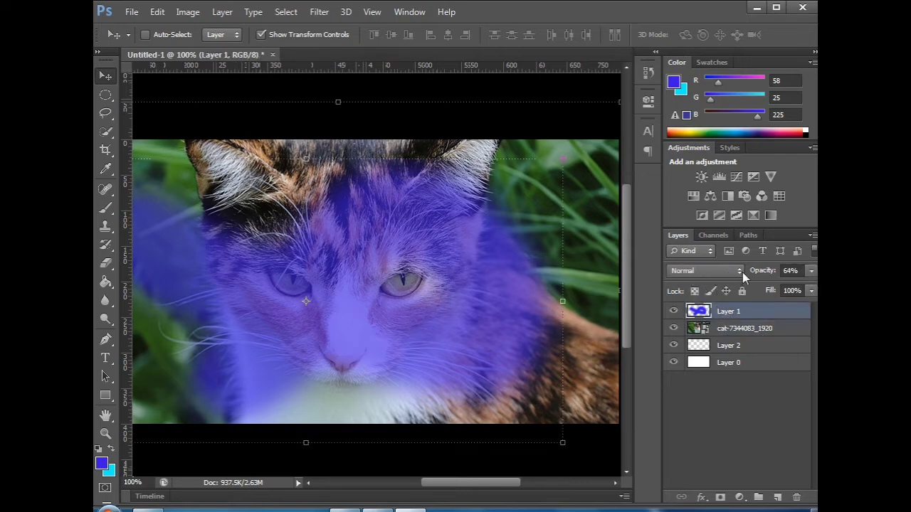
{"action": "left_click", "coordinate": [696, 294]}
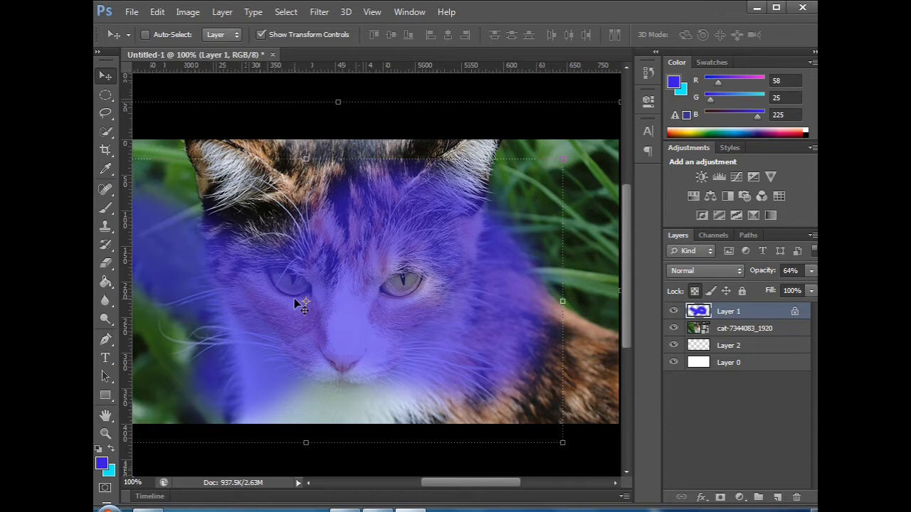
{"action": "left_click_drag", "start_coordinate": [269, 274], "coordinate": [371, 284]}
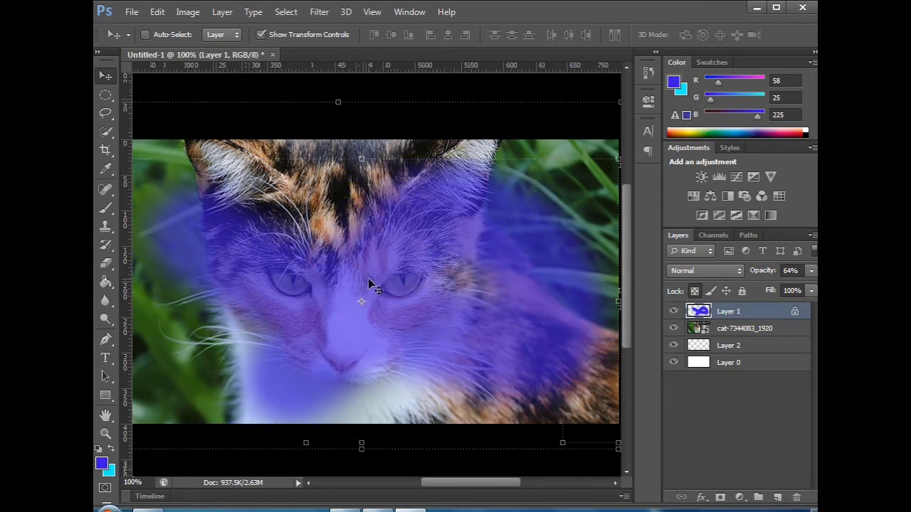
Step: Transform Layer 1 to 94.04% width and 101% height, and apply the change while switching to the Brush tool
{"action": "key", "text": "ctrl+t"}
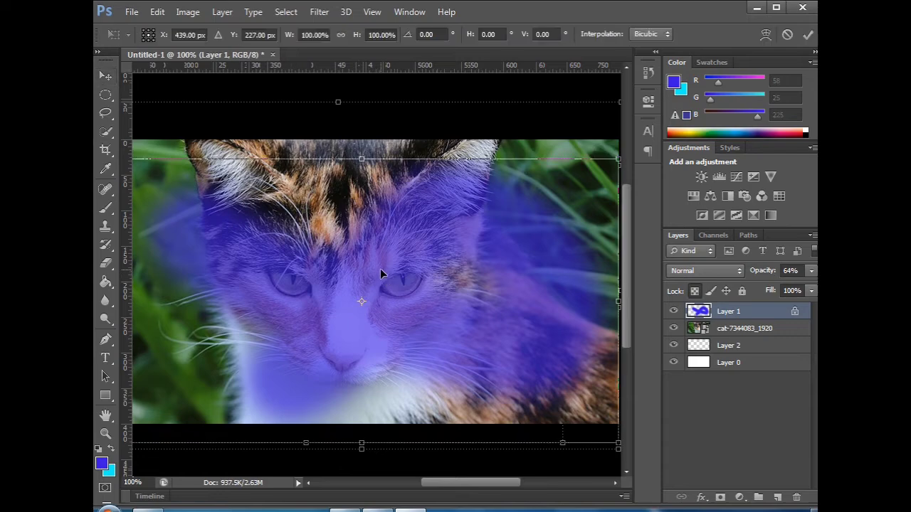
{"action": "left_click_drag", "start_coordinate": [618, 158], "coordinate": [588, 155]}
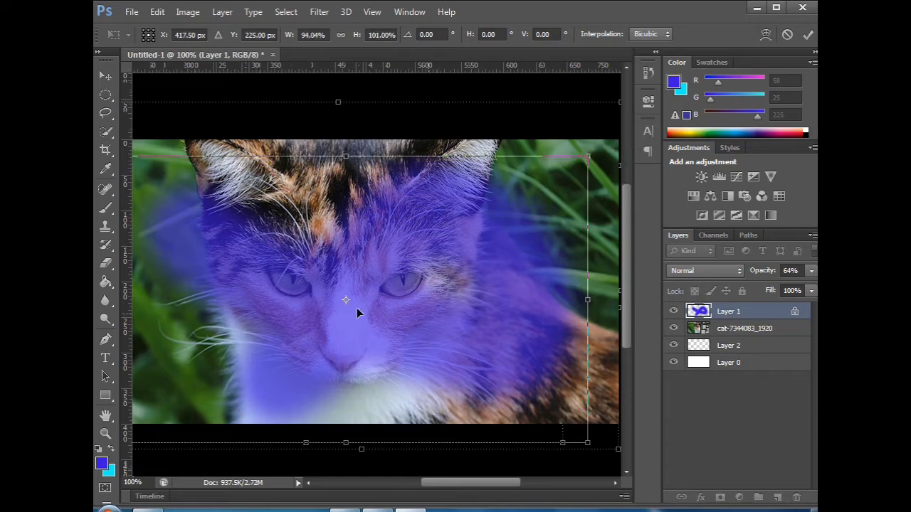
{"action": "left_click", "coordinate": [105, 212]}
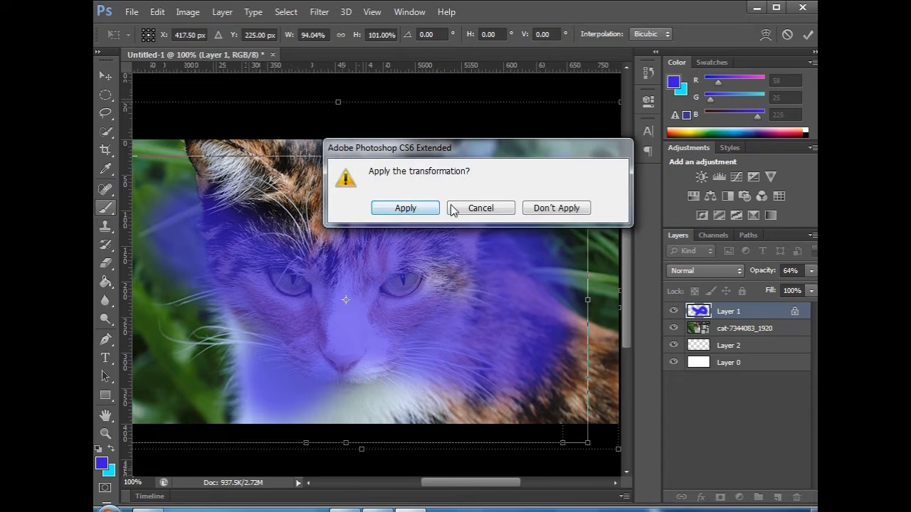
{"action": "left_click", "coordinate": [420, 208]}
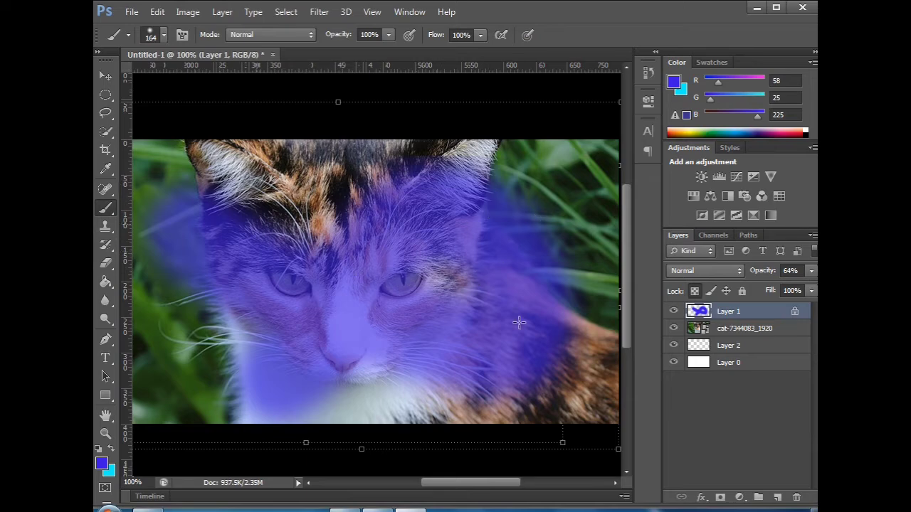
Step: Lock Layer 1's image pixels instead of its transparent pixels and shift the layer slightly with the Move tool
{"action": "left_click", "coordinate": [691, 298]}
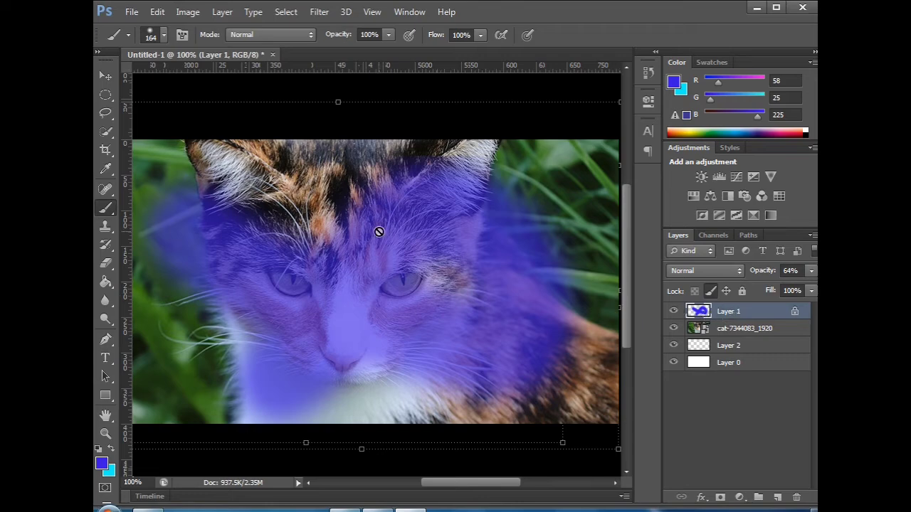
{"action": "left_click", "coordinate": [106, 75]}
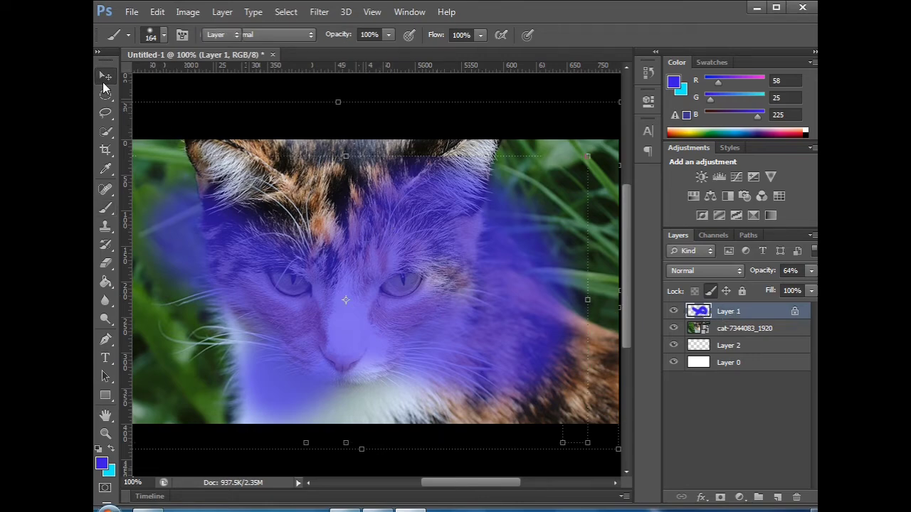
{"action": "left_click_drag", "start_coordinate": [414, 269], "coordinate": [276, 280]}
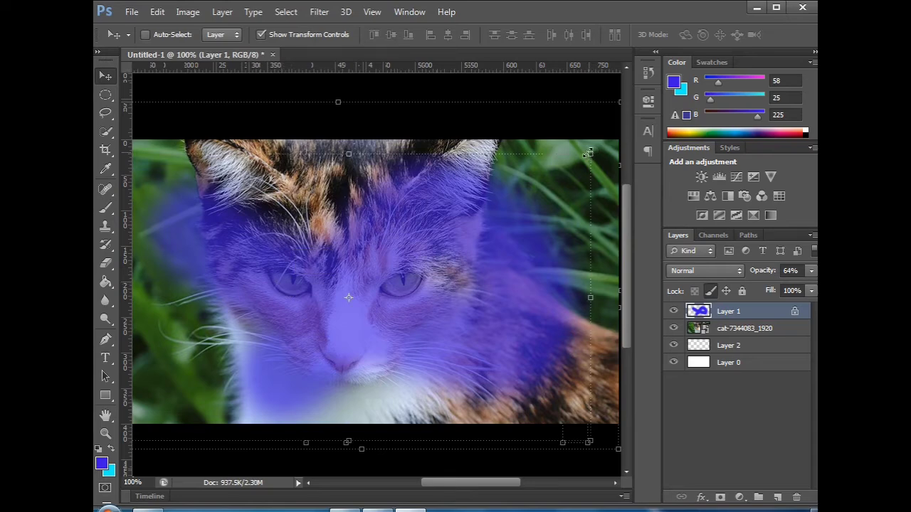
Step: Transform Layer 1 to 99.85% width and 96.78% height, and apply the change while switching to the Brush tool
{"action": "mouse_move", "coordinate": [590, 153]}
{"action": "left_mouse_down"}
{"action": "mouse_move", "coordinate": [552, 184]}
{"action": "mouse_move", "coordinate": [590, 161]}
{"action": "left_mouse_up"}
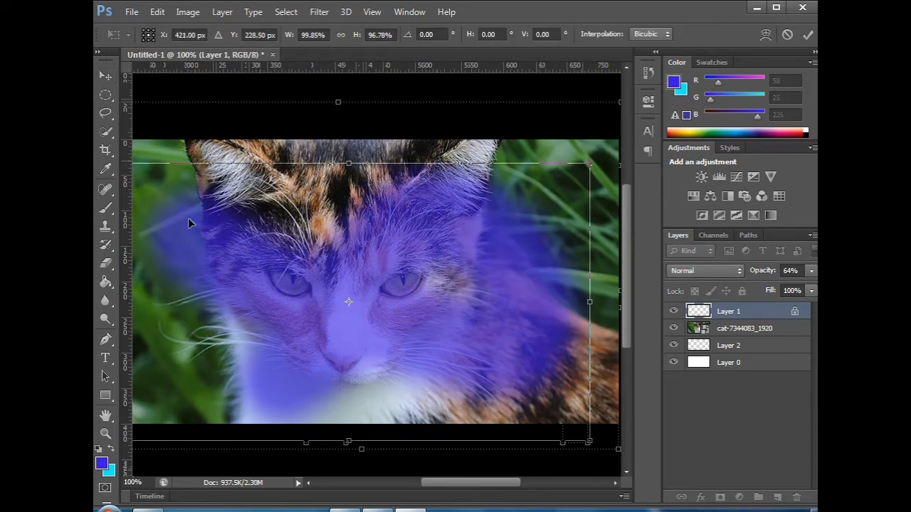
{"action": "left_click", "coordinate": [105, 207]}
{"action": "left_click", "coordinate": [393, 208]}
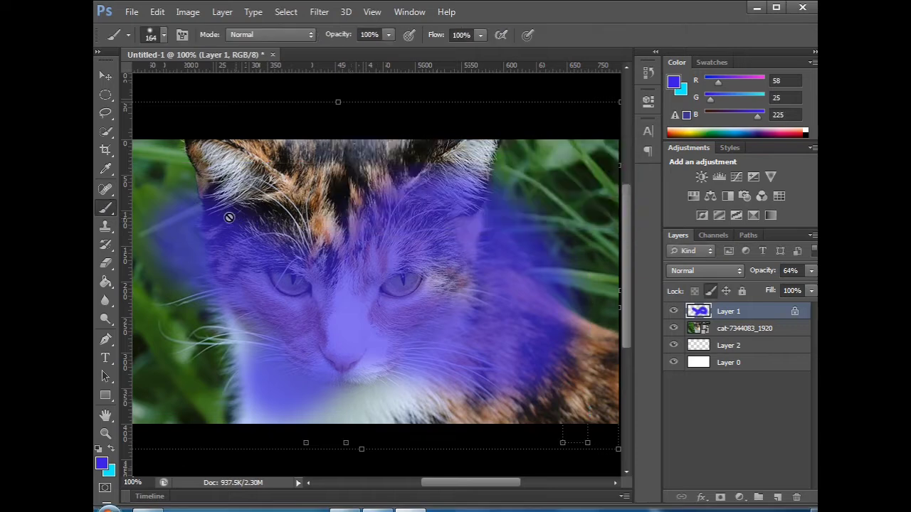
Step: Try to paint on Layer 1 with the Brush tool while its image pixels are locked, and dismiss the warning
{"action": "left_click", "coordinate": [326, 261]}
{"action": "left_click", "coordinate": [451, 208]}
{"action": "left_click", "coordinate": [208, 221]}
{"action": "left_click", "coordinate": [442, 214]}
{"action": "left_click", "coordinate": [440, 276]}
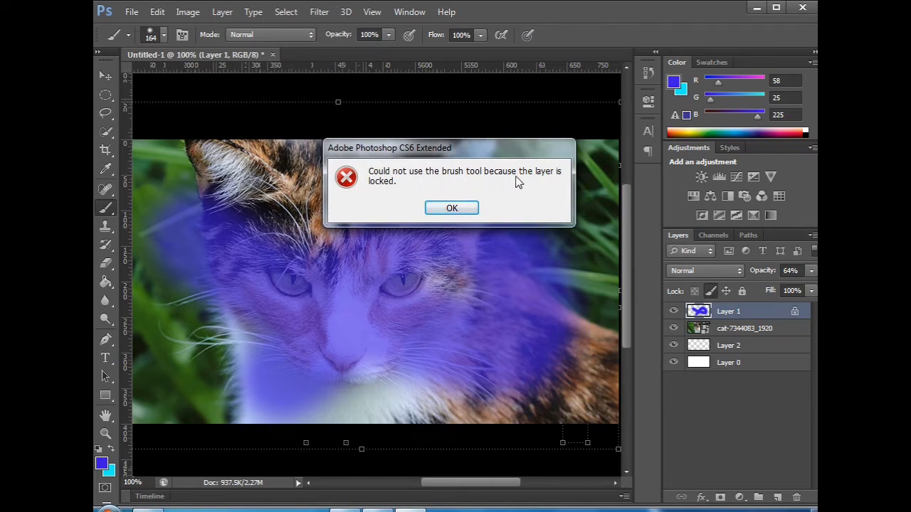
{"action": "left_click", "coordinate": [459, 209]}
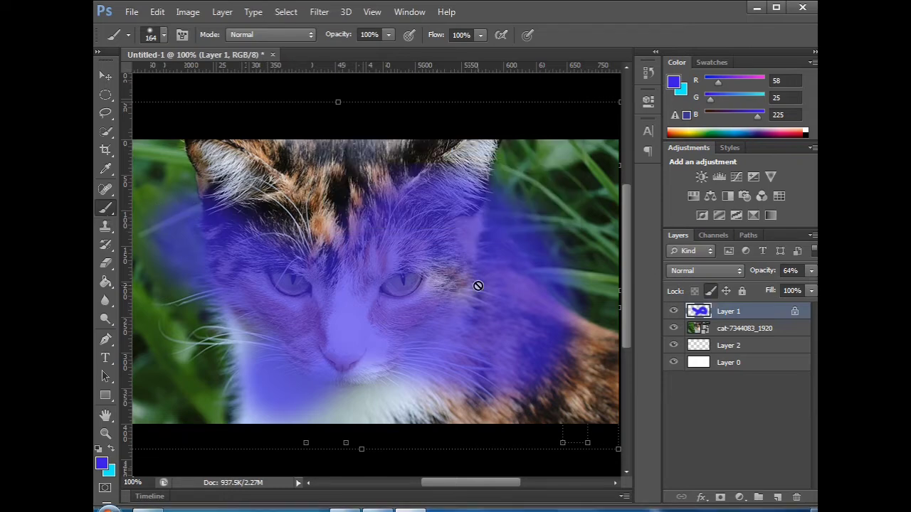
Step: Remove the image-pixel lock from Layer 1 and lock the layer's position instead
{"action": "left_click", "coordinate": [711, 290]}
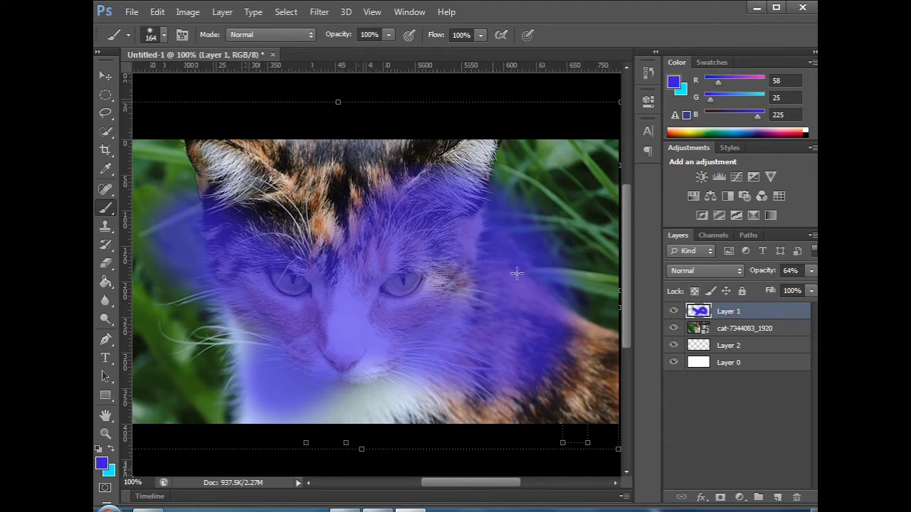
{"action": "left_click", "coordinate": [724, 330]}
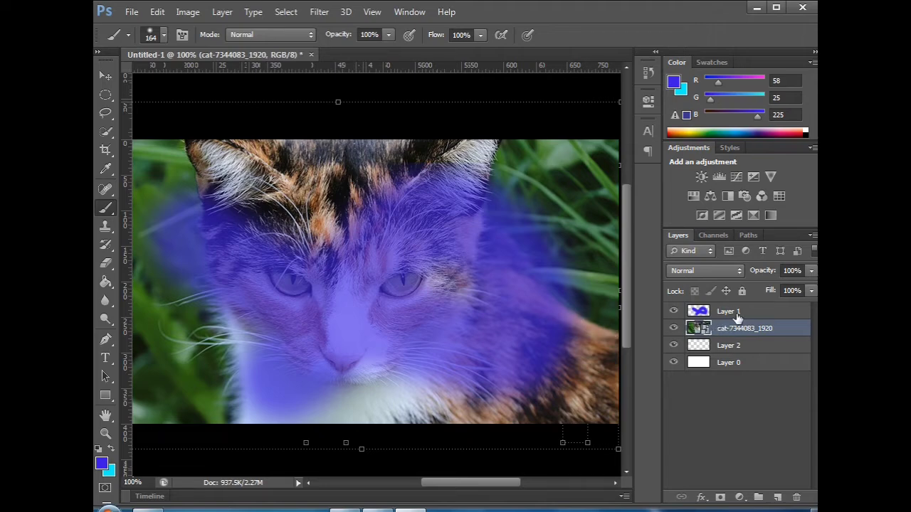
{"action": "left_click", "coordinate": [737, 312]}
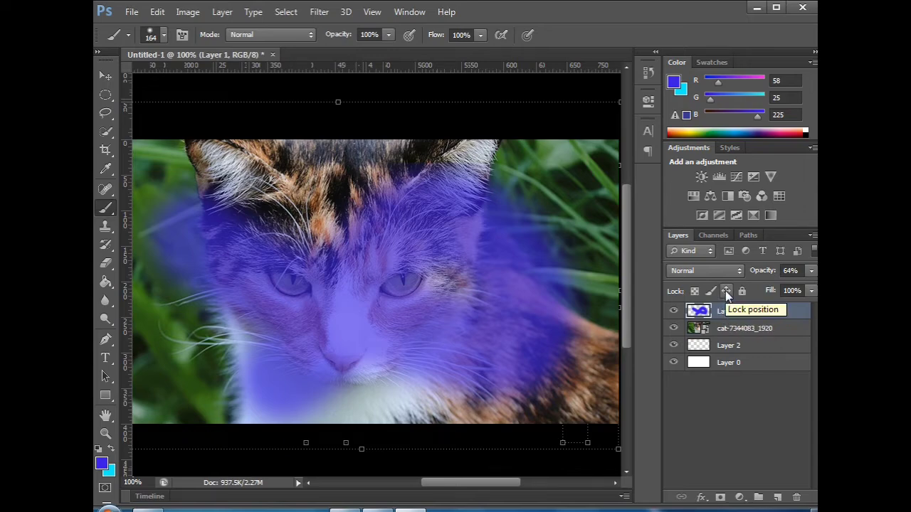
{"action": "left_click", "coordinate": [726, 292]}
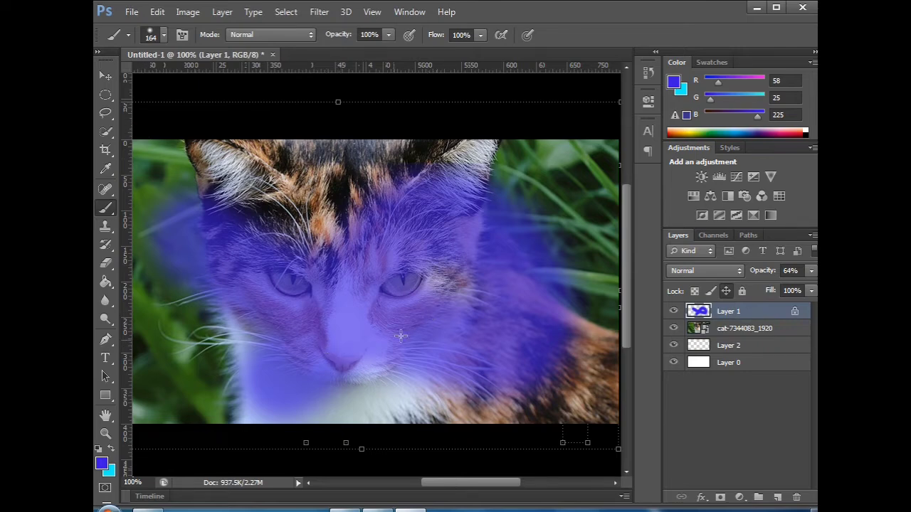
Step: Try to move the position-locked Layer 1 with the Move tool, and dismiss the warning
{"action": "left_click", "coordinate": [105, 74]}
{"action": "left_click", "coordinate": [338, 280]}
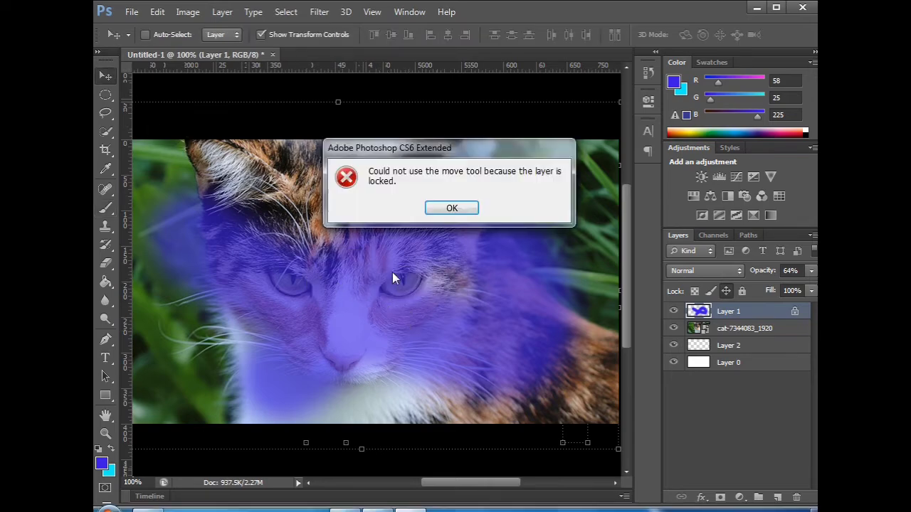
{"action": "left_click", "coordinate": [427, 213]}
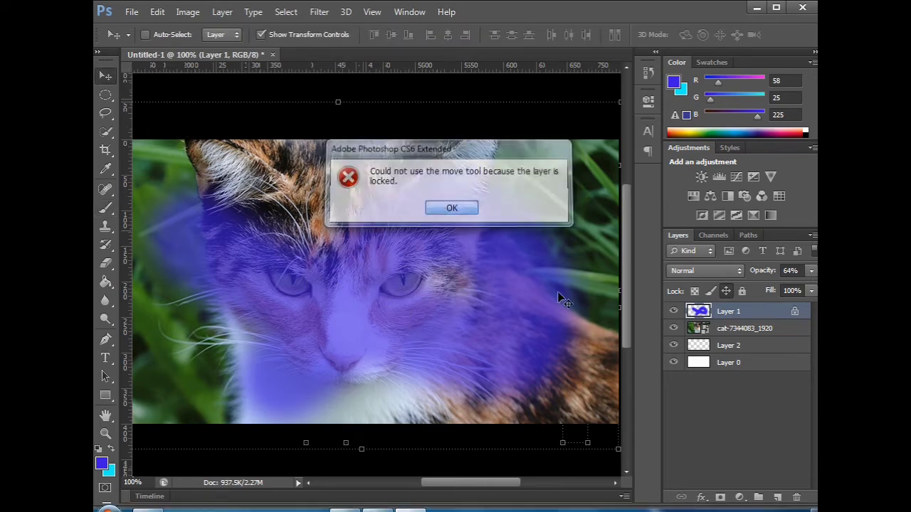
Step: Paint blue brush strokes on the position-locked Layer 1 to cover most of the cat photo out to the canvas edges
{"action": "left_click", "coordinate": [105, 208]}
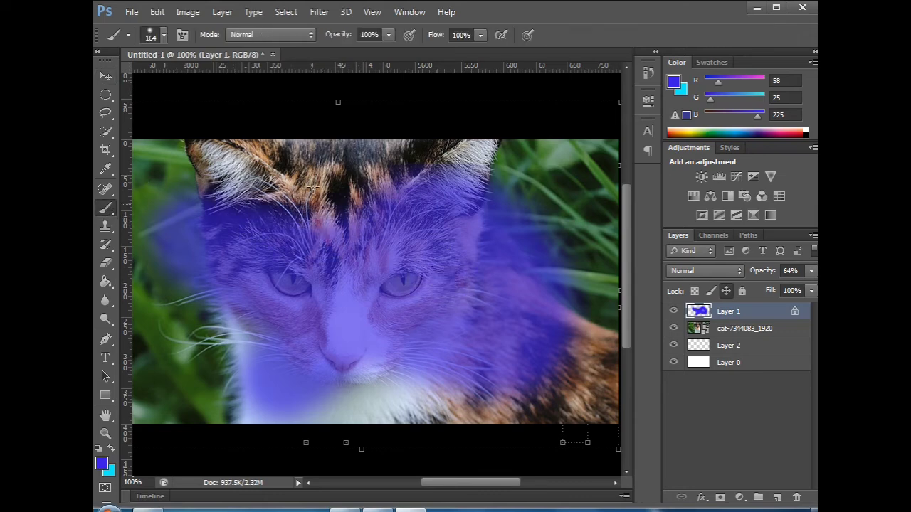
{"action": "left_click_drag", "start_coordinate": [317, 184], "coordinate": [331, 183]}
{"action": "mouse_move", "coordinate": [522, 172]}
{"action": "left_mouse_down"}
{"action": "mouse_move", "coordinate": [562, 178]}
{"action": "mouse_move", "coordinate": [600, 242]}
{"action": "left_mouse_up"}
{"action": "mouse_move", "coordinate": [179, 183]}
{"action": "left_mouse_down"}
{"action": "mouse_move", "coordinate": [206, 155]}
{"action": "mouse_move", "coordinate": [245, 170]}
{"action": "left_mouse_up"}
{"action": "left_click_drag", "start_coordinate": [191, 325], "coordinate": [306, 413]}
{"action": "left_click_drag", "start_coordinate": [596, 342], "coordinate": [584, 406]}
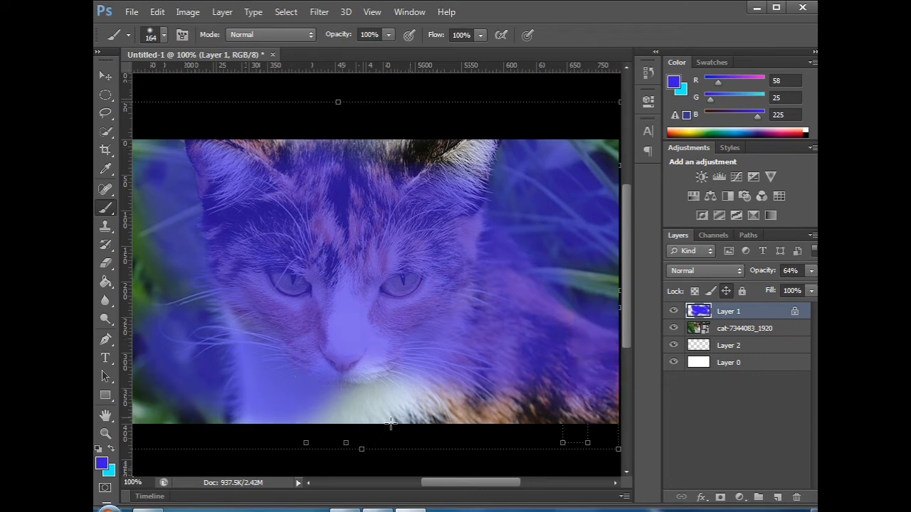
{"action": "left_click_drag", "start_coordinate": [378, 412], "coordinate": [543, 407]}
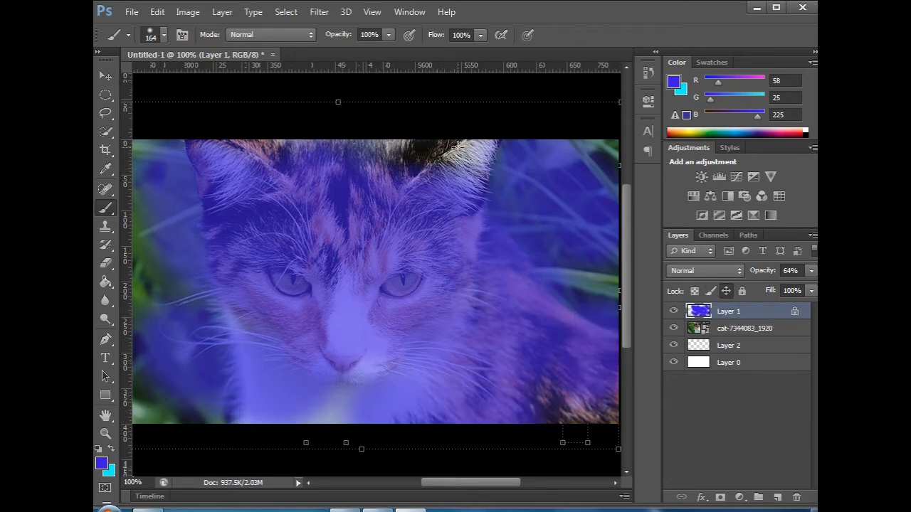
{"action": "mouse_move", "coordinate": [457, 148]}
{"action": "left_mouse_down"}
{"action": "mouse_move", "coordinate": [141, 206]}
{"action": "mouse_move", "coordinate": [166, 284]}
{"action": "mouse_move", "coordinate": [246, 220]}
{"action": "mouse_move", "coordinate": [256, 164]}
{"action": "mouse_move", "coordinate": [486, 190]}
{"action": "left_mouse_up"}
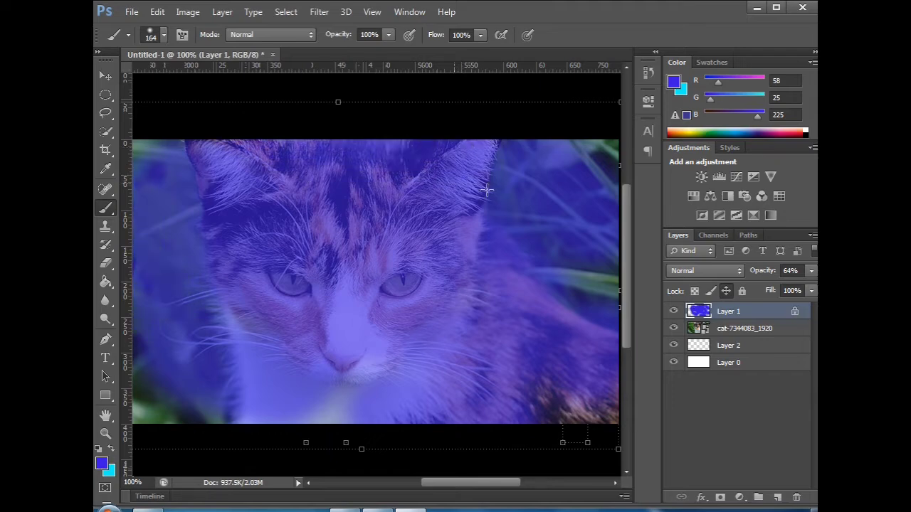
{"action": "left_click_drag", "start_coordinate": [599, 175], "coordinate": [613, 293]}
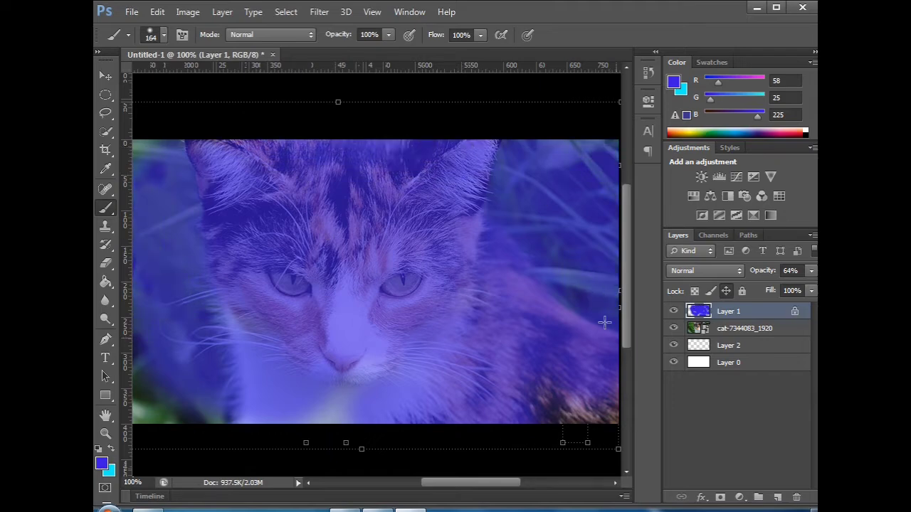
Step: Set Layer 1's opacity to 100%
{"action": "left_click", "coordinate": [810, 271]}
{"action": "left_click_drag", "start_coordinate": [798, 287], "coordinate": [813, 287]}
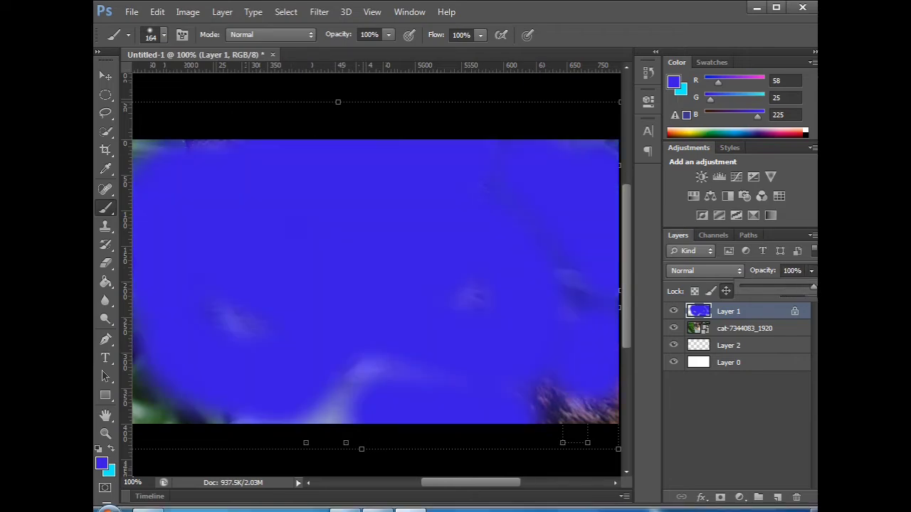
{"action": "left_click", "coordinate": [804, 272]}
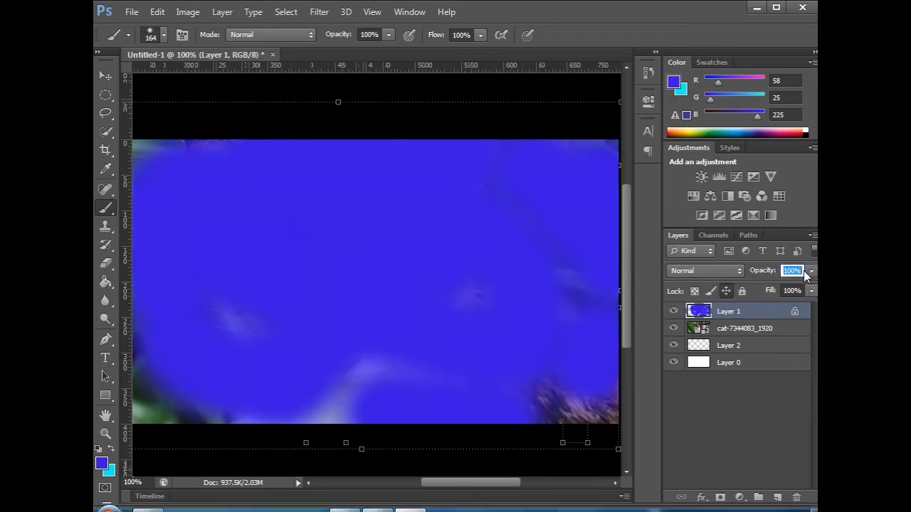
{"action": "left_click", "coordinate": [446, 319]}
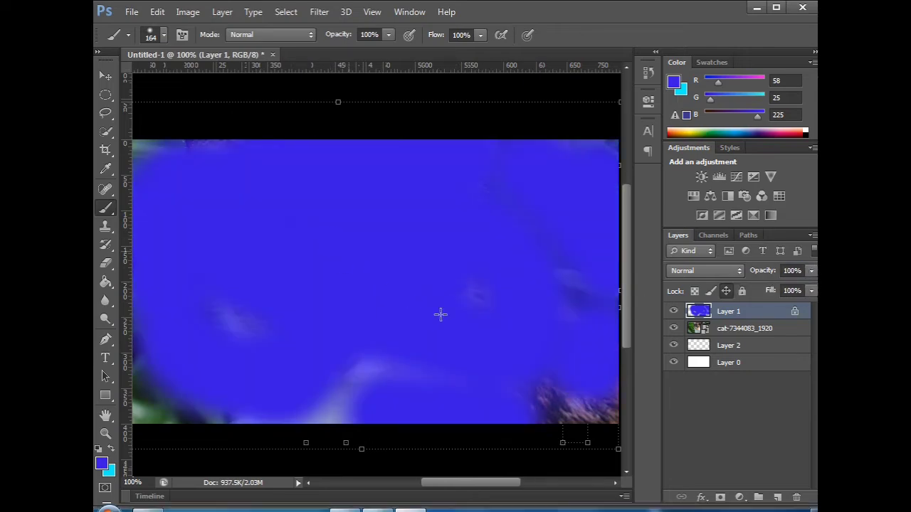
Step: Replace Layer 1's position lock with a full lock, moving the layer below the cat photo and back above it
{"action": "left_click", "coordinate": [728, 294]}
{"action": "left_click_drag", "start_coordinate": [727, 312], "coordinate": [729, 347]}
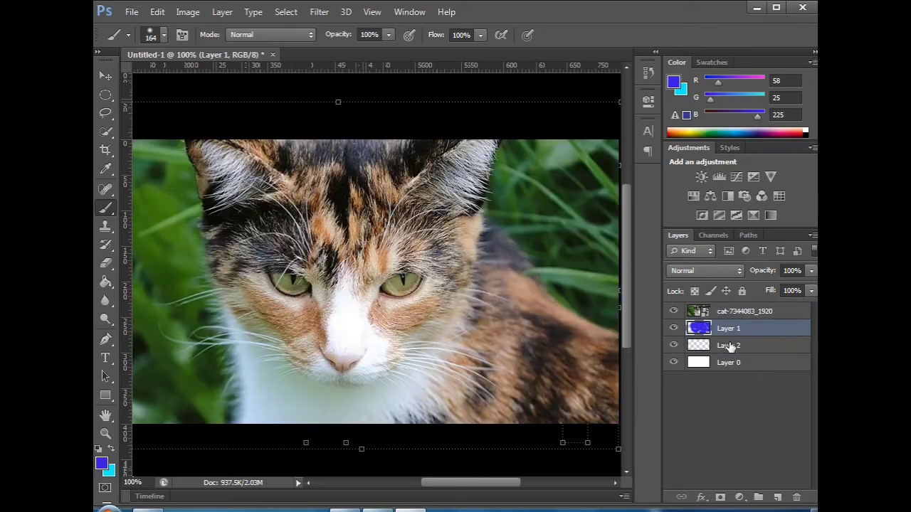
{"action": "left_click", "coordinate": [743, 293]}
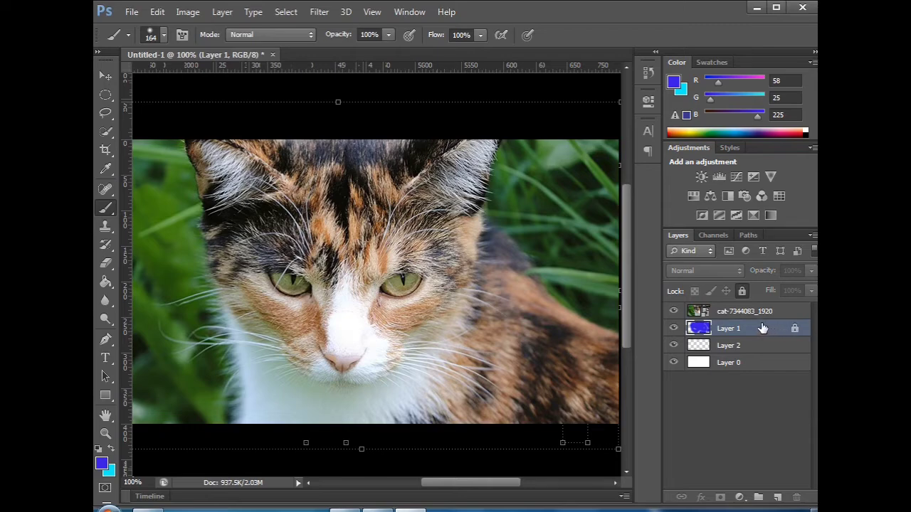
{"action": "left_click_drag", "start_coordinate": [762, 328], "coordinate": [758, 310]}
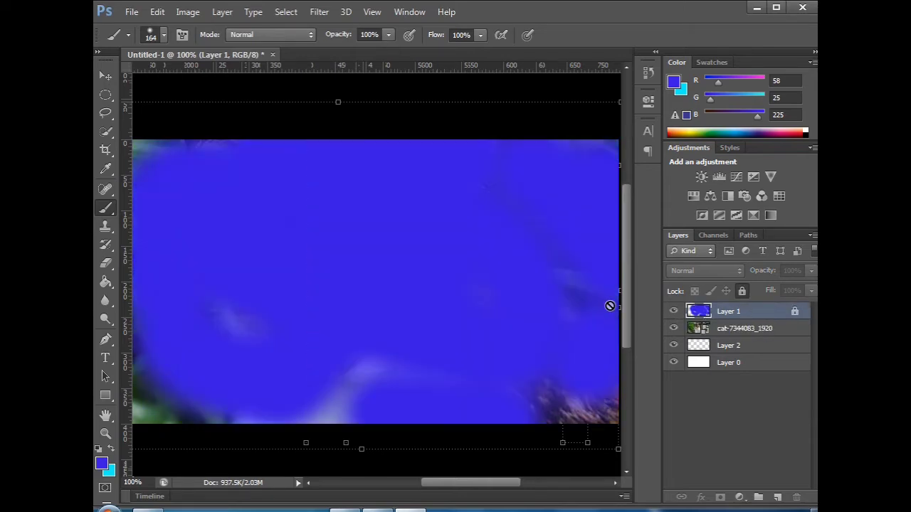
Step: Try twice to paint on the fully locked Layer 1 with the Brush tool, dismissing each warning
{"action": "left_click", "coordinate": [341, 208]}
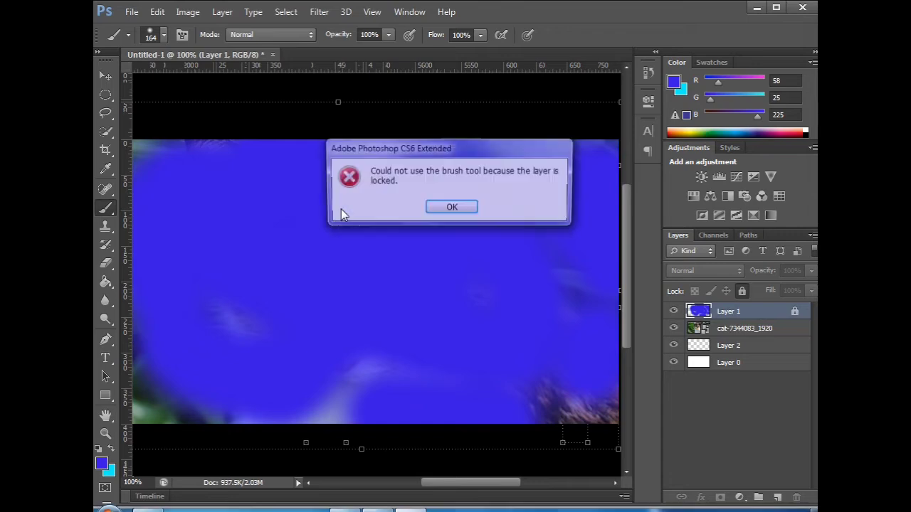
{"action": "left_click", "coordinate": [451, 209]}
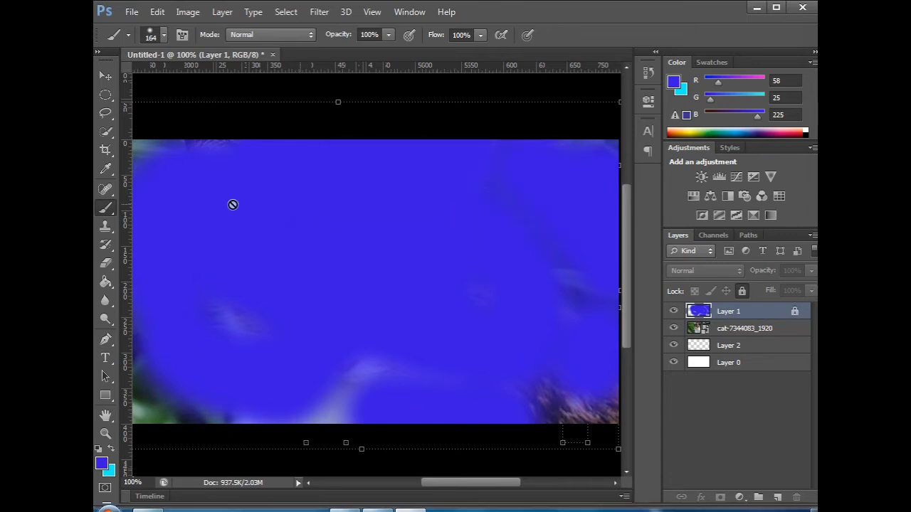
{"action": "left_click", "coordinate": [214, 230]}
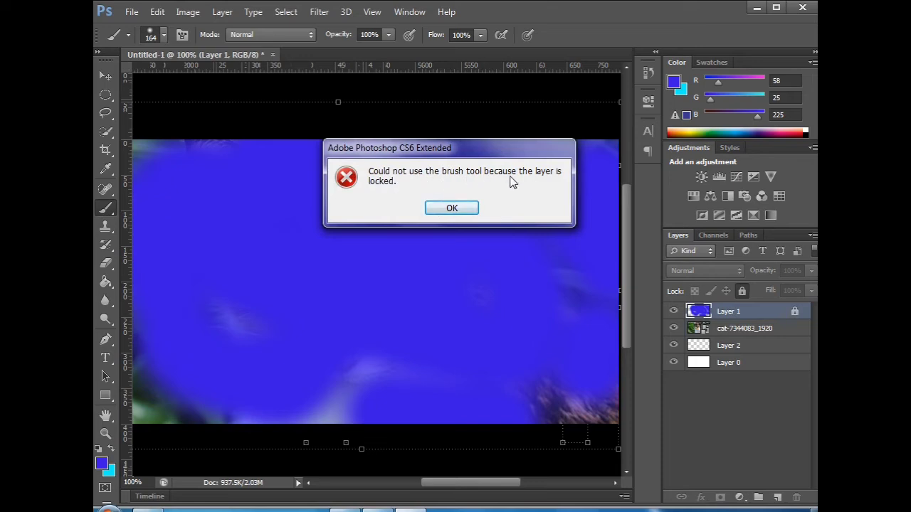
{"action": "left_click", "coordinate": [450, 209]}
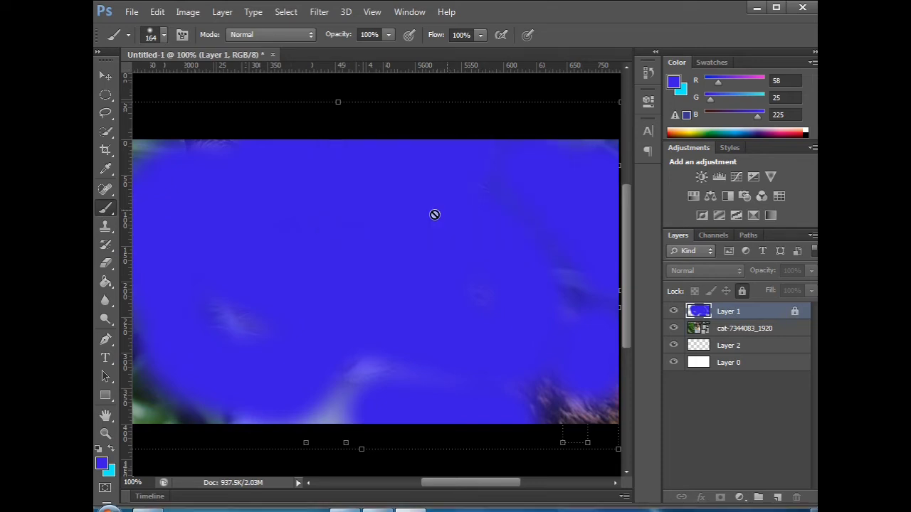
Step: Try to move the fully locked Layer 1 with the Move tool, and dismiss the warning
{"action": "left_click", "coordinate": [101, 71]}
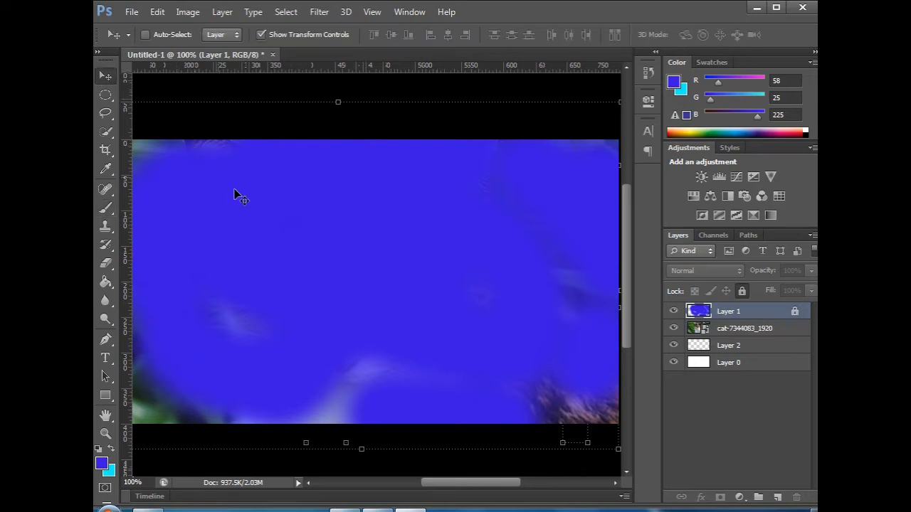
{"action": "left_click_drag", "start_coordinate": [238, 195], "coordinate": [426, 270]}
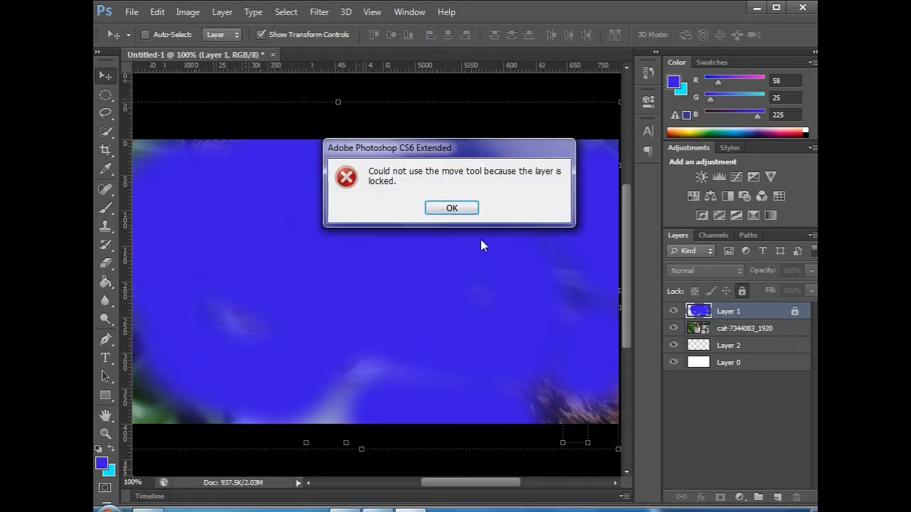
{"action": "left_click", "coordinate": [452, 207]}
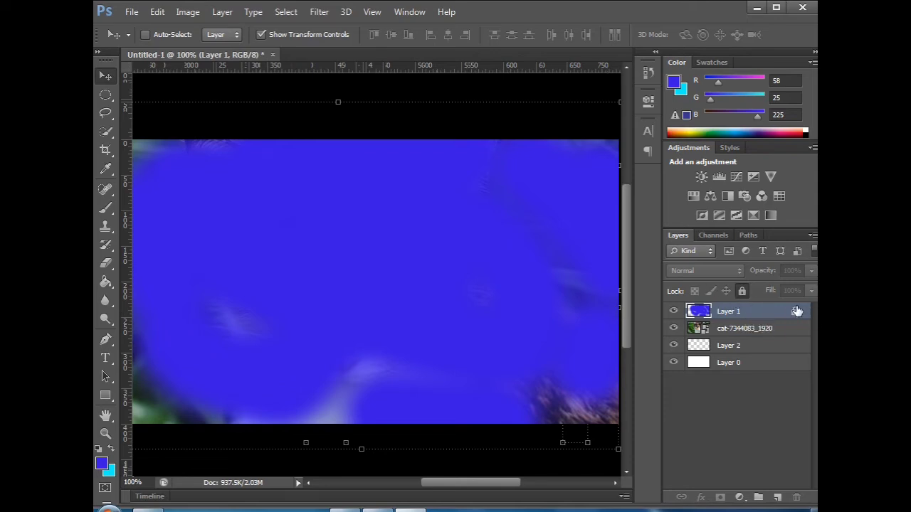
Step: Remove the full lock from Layer 1 and duplicate the layer within Untitled-1 as Layer 1 copy
{"action": "left_click", "coordinate": [742, 291]}
{"action": "left_click", "coordinate": [742, 291]}
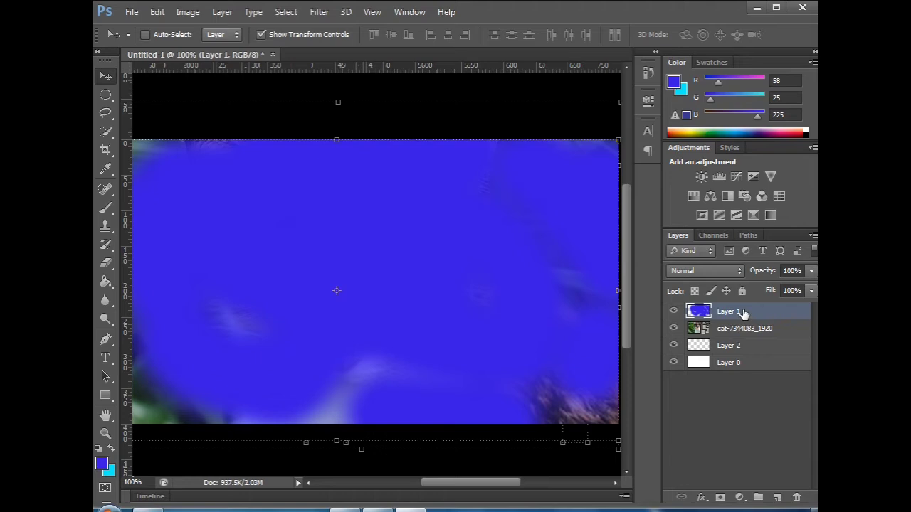
{"action": "right_click", "coordinate": [743, 313]}
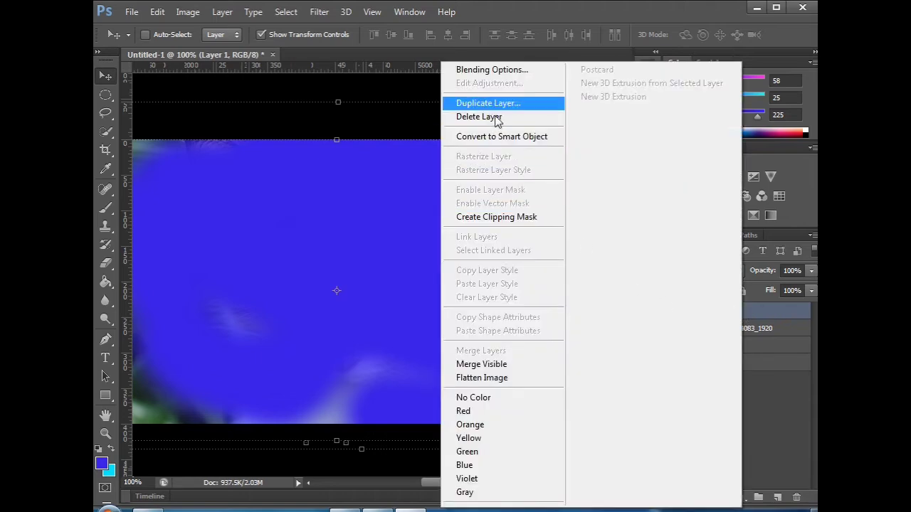
{"action": "left_click", "coordinate": [796, 312]}
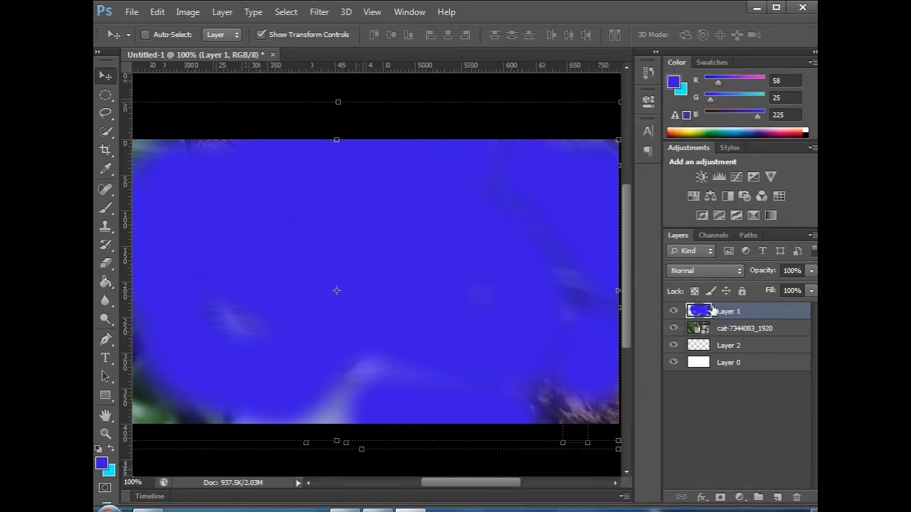
{"action": "right_click", "coordinate": [710, 314]}
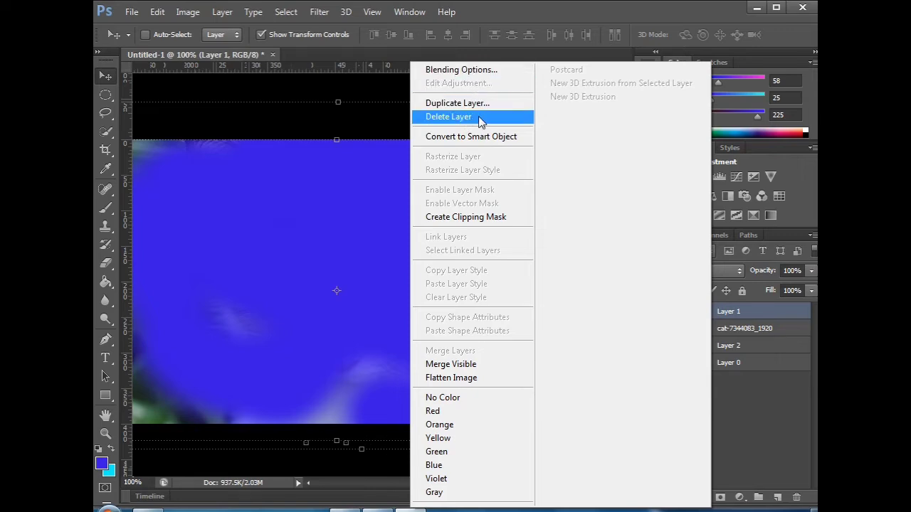
{"action": "left_click", "coordinate": [457, 103]}
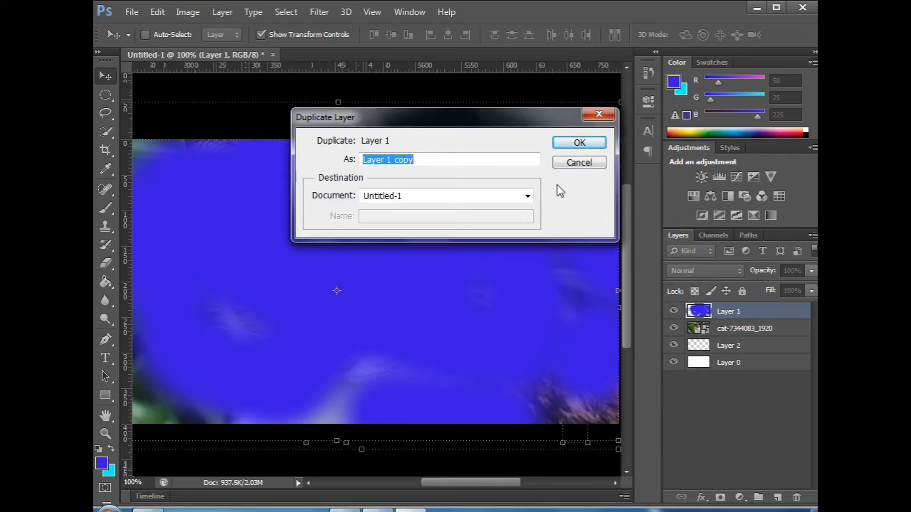
{"action": "left_click", "coordinate": [564, 142]}
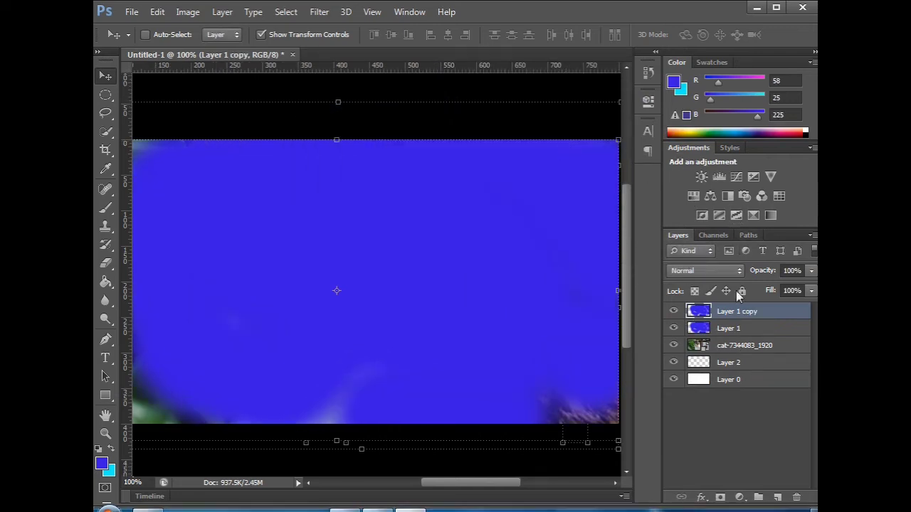
Step: Delete Layer 1 copy and the original Layer 1, confirming both deletions
{"action": "right_click", "coordinate": [737, 317]}
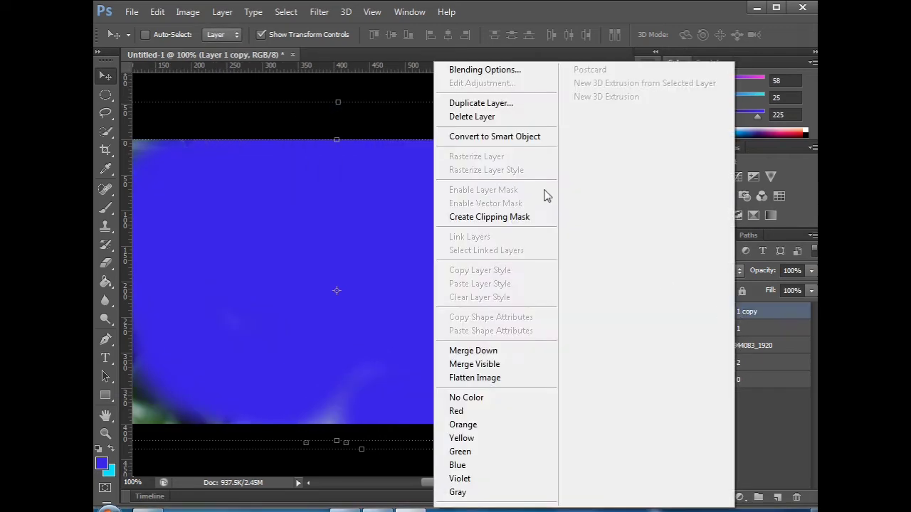
{"action": "left_click", "coordinate": [488, 118]}
{"action": "left_click", "coordinate": [398, 210]}
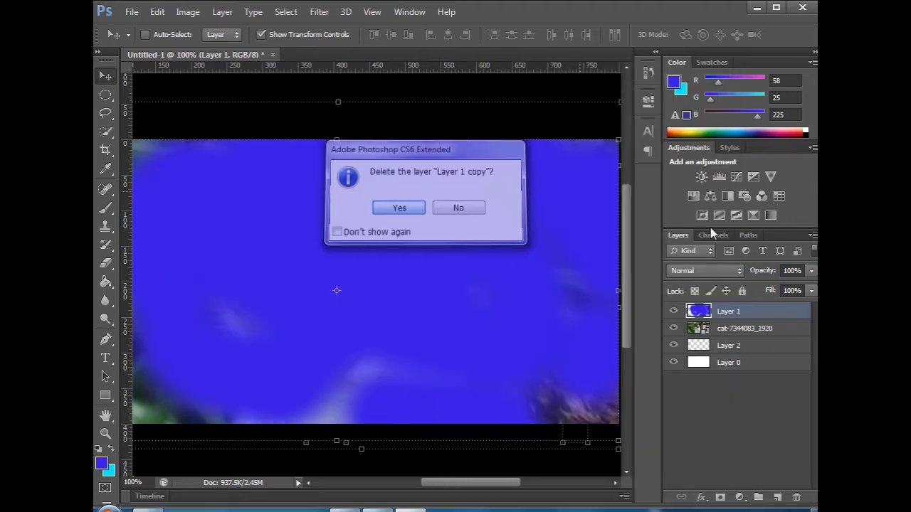
{"action": "right_click", "coordinate": [737, 314]}
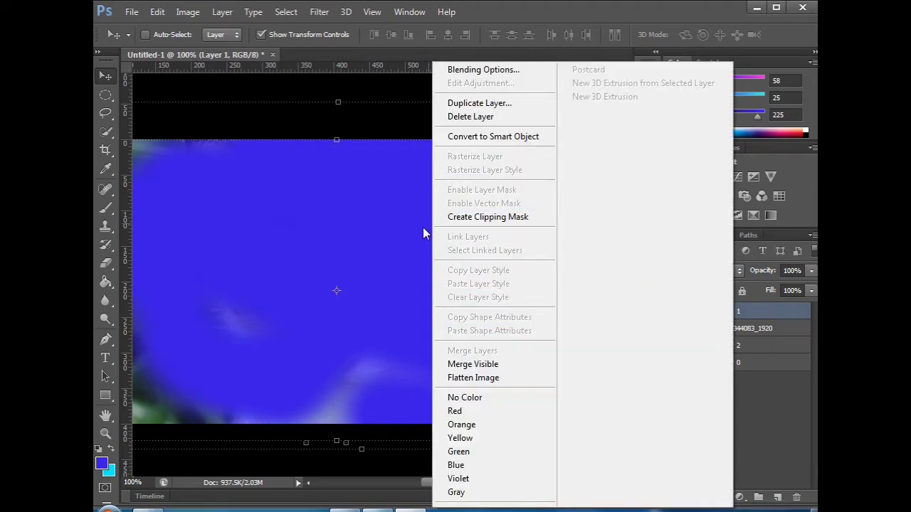
{"action": "left_click", "coordinate": [423, 229]}
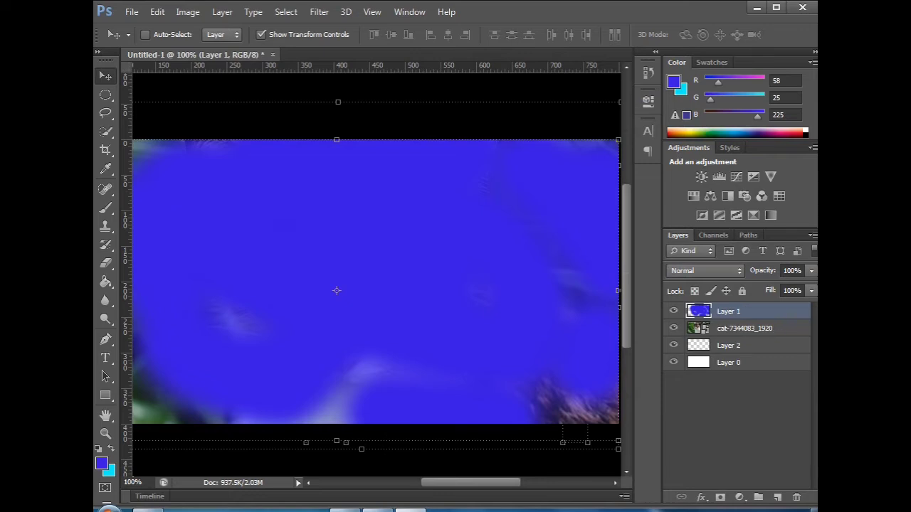
{"action": "left_click", "coordinate": [797, 498]}
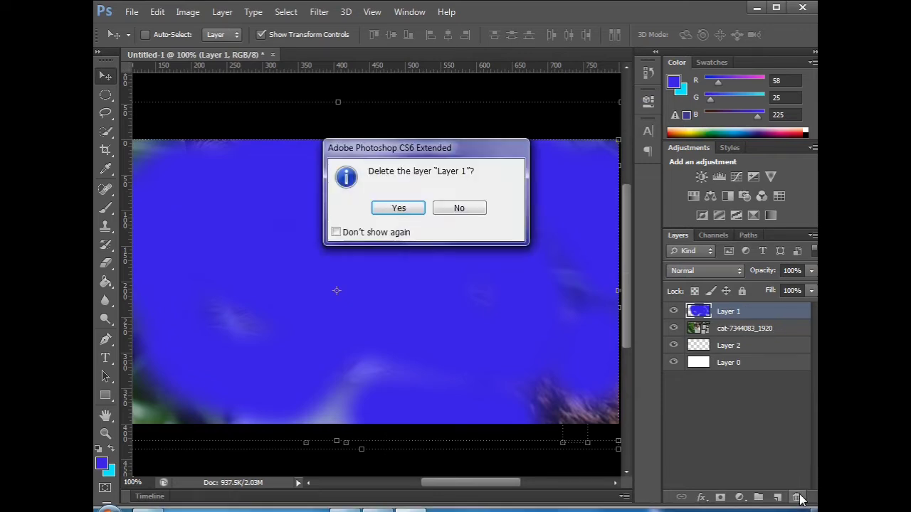
{"action": "left_click", "coordinate": [415, 211]}
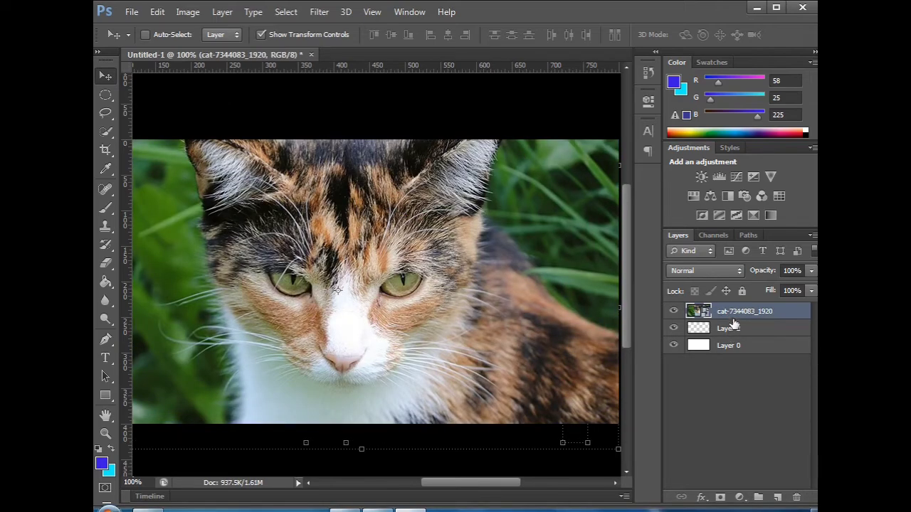
Step: Place the blue-tit-7342927_1920 image from the Downloads folder above the cat layer, covering the right part of the canvas
{"action": "left_click", "coordinate": [732, 326]}
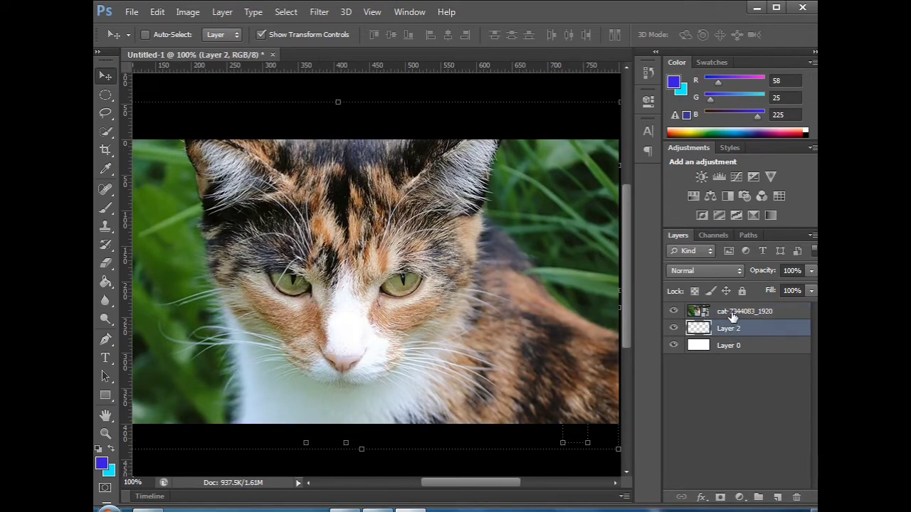
{"action": "left_click", "coordinate": [723, 312]}
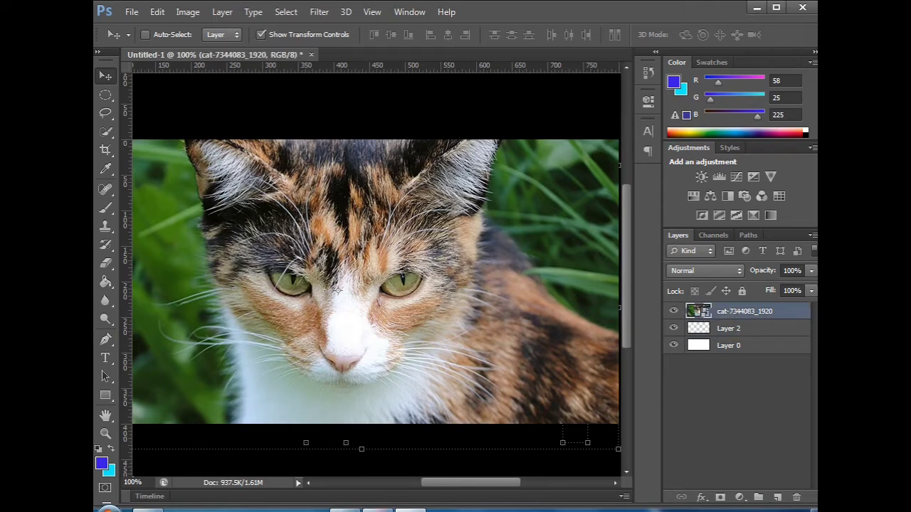
{"action": "left_click", "coordinate": [148, 509]}
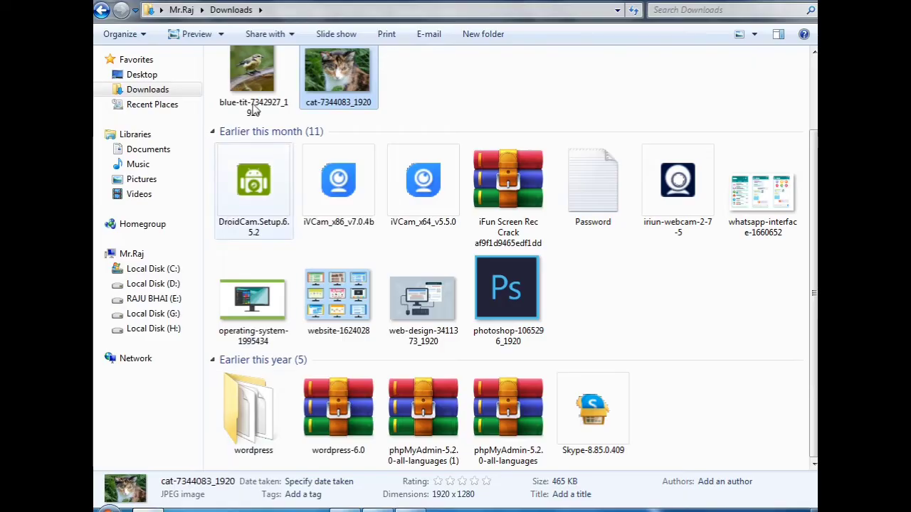
{"action": "left_click_drag", "start_coordinate": [252, 82], "coordinate": [568, 300]}
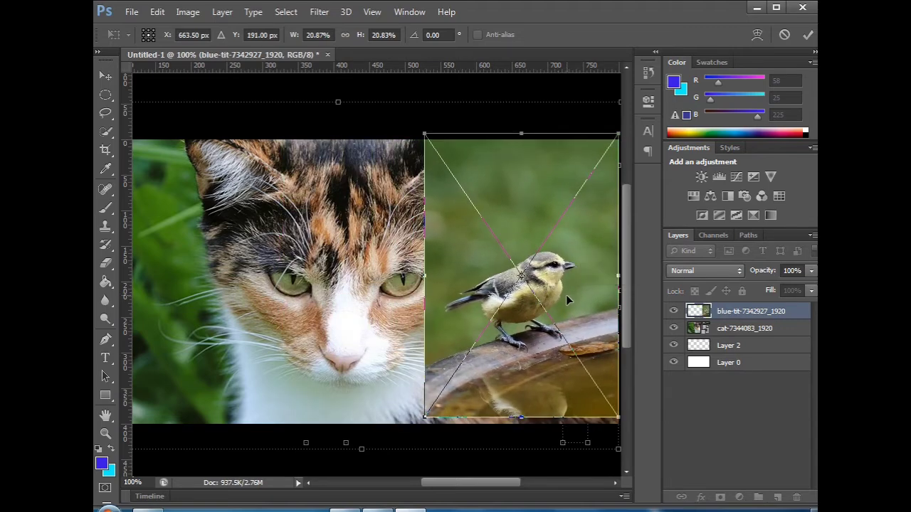
{"action": "key", "text": "Return"}
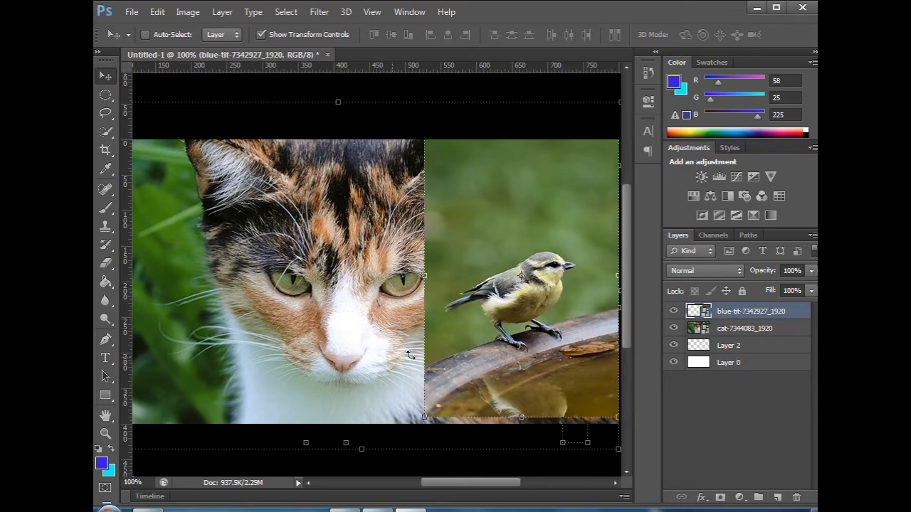
Step: Set the blue-tit layer's blending mode to Darken and move the bird image left so it overlaps the cat's face
{"action": "left_click", "coordinate": [741, 270]}
{"action": "left_click", "coordinate": [639, 211]}
{"action": "left_click", "coordinate": [738, 271]}
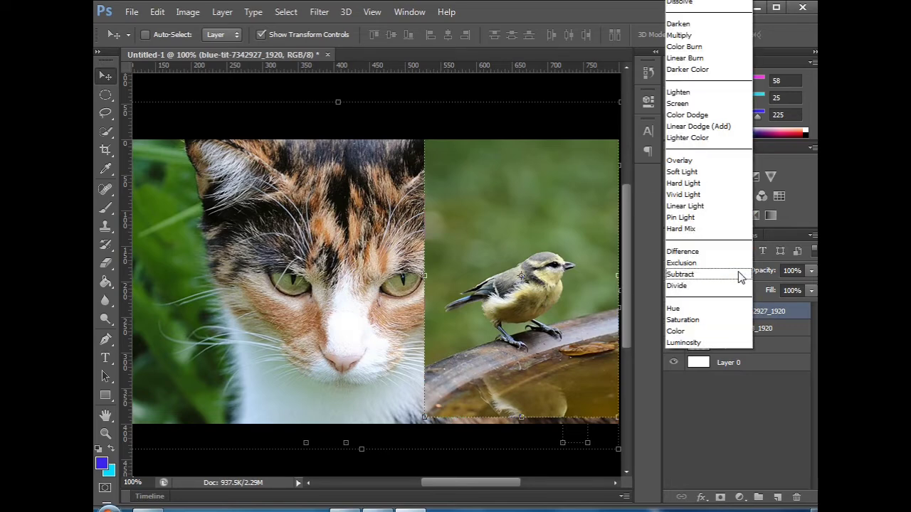
{"action": "left_click", "coordinate": [621, 311]}
{"action": "left_click", "coordinate": [742, 272]}
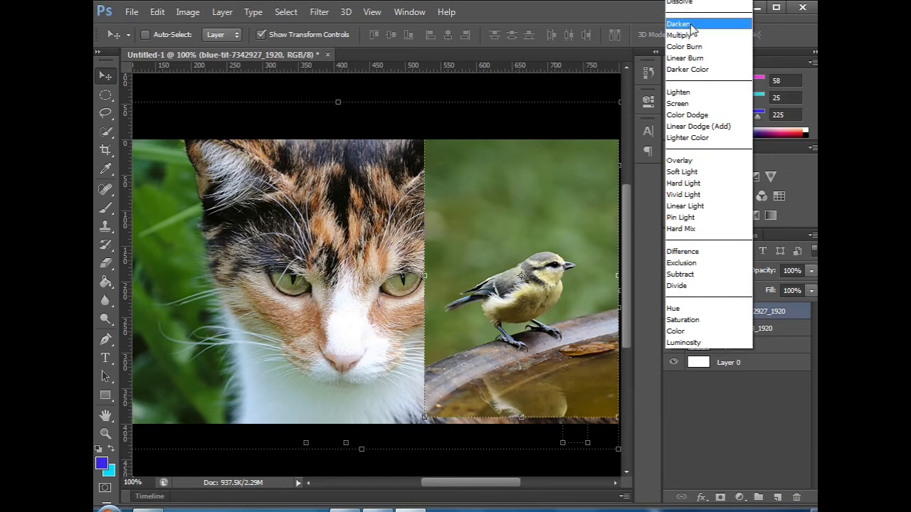
{"action": "left_click", "coordinate": [692, 27]}
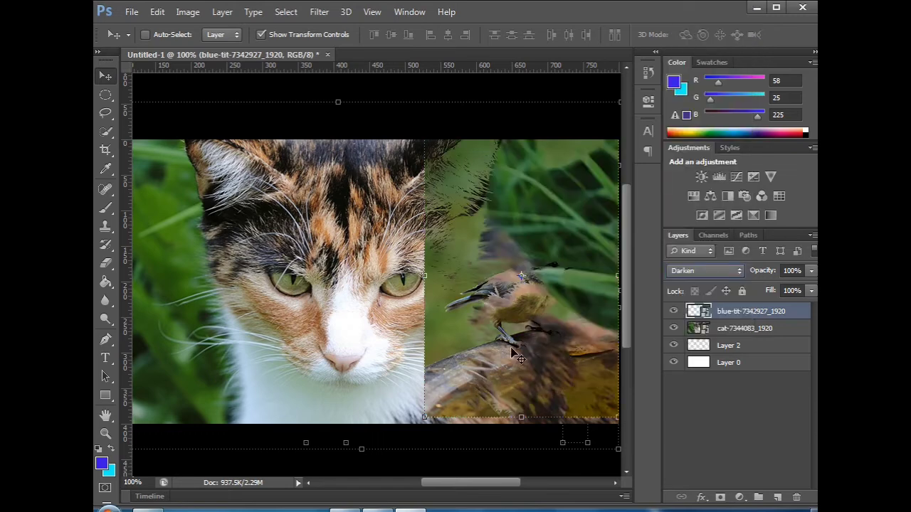
{"action": "left_click_drag", "start_coordinate": [493, 355], "coordinate": [435, 363]}
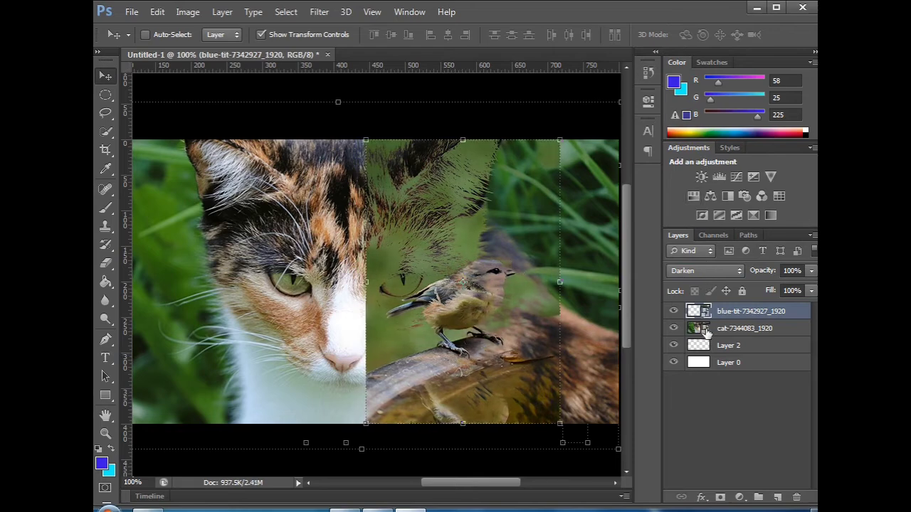
Step: Try the Multiply, Linear Burn and Darker Color blending modes in turn on the blue-tit layer
{"action": "left_click", "coordinate": [730, 270]}
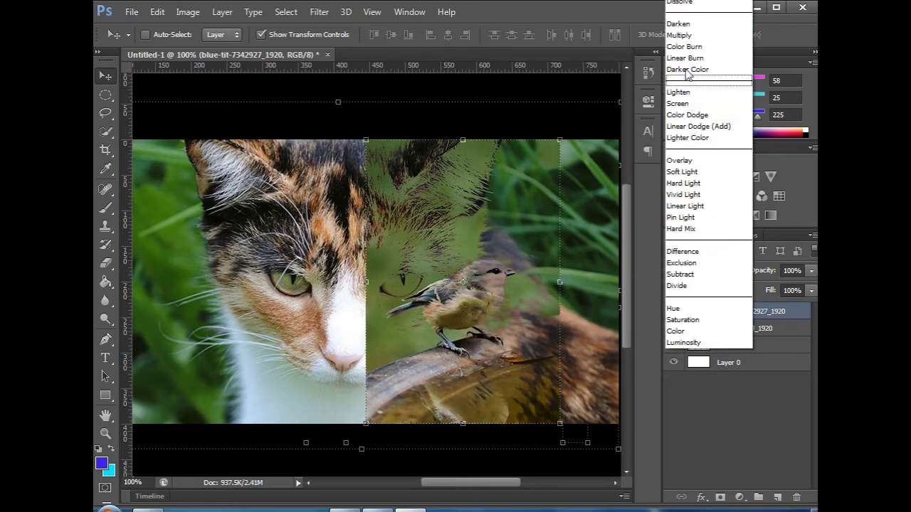
{"action": "left_click", "coordinate": [683, 38]}
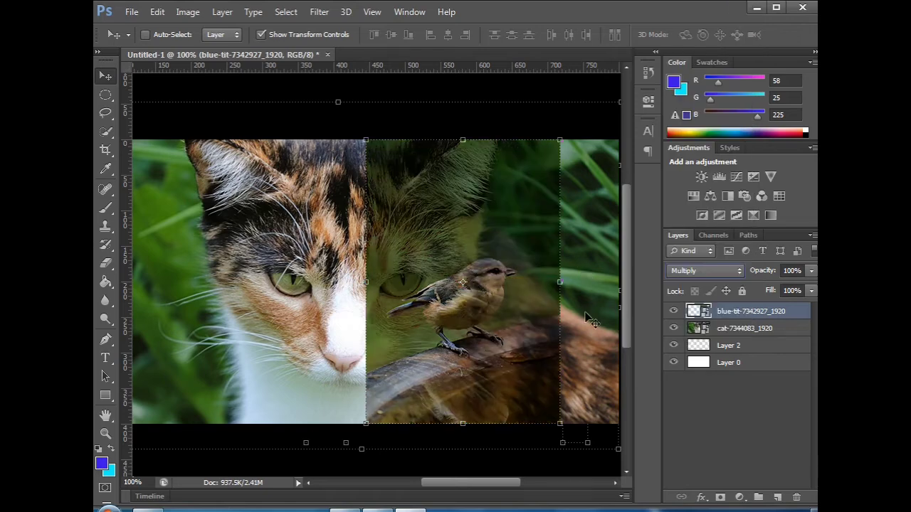
{"action": "left_click", "coordinate": [737, 271]}
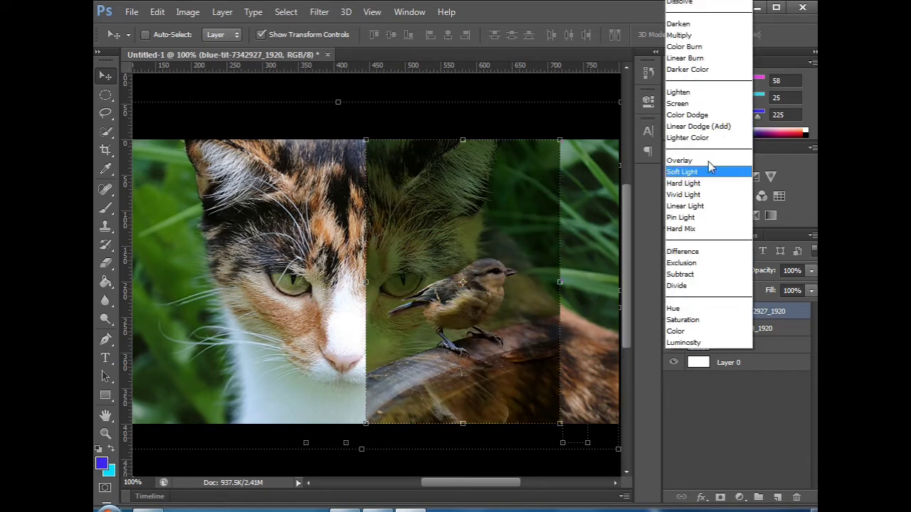
{"action": "left_click", "coordinate": [687, 58]}
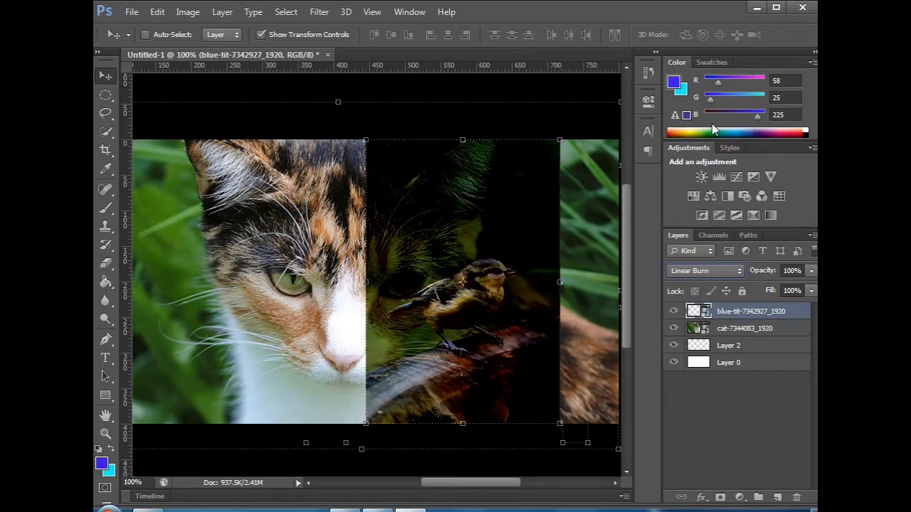
{"action": "left_click", "coordinate": [730, 271]}
{"action": "left_click", "coordinate": [703, 70]}
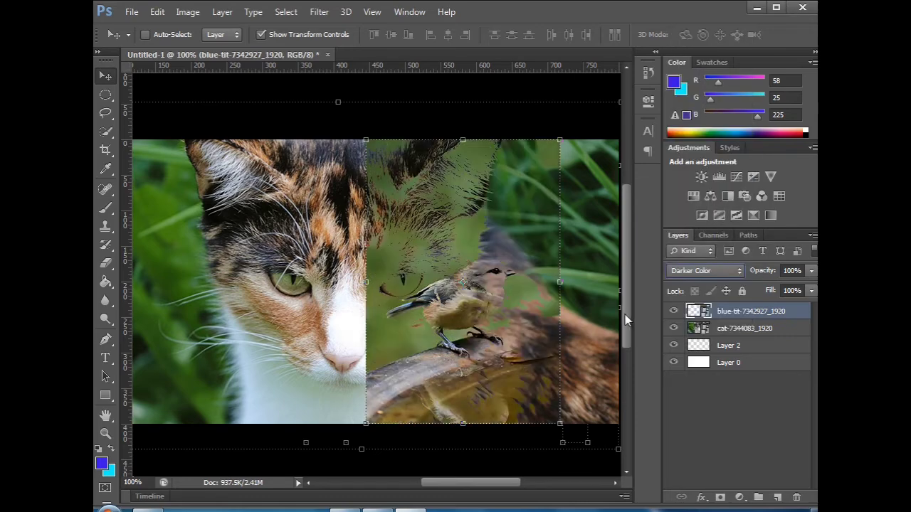
Step: Try the Lighten, Screen and Color Dodge blending modes in turn on the blue-tit layer
{"action": "left_click", "coordinate": [722, 270]}
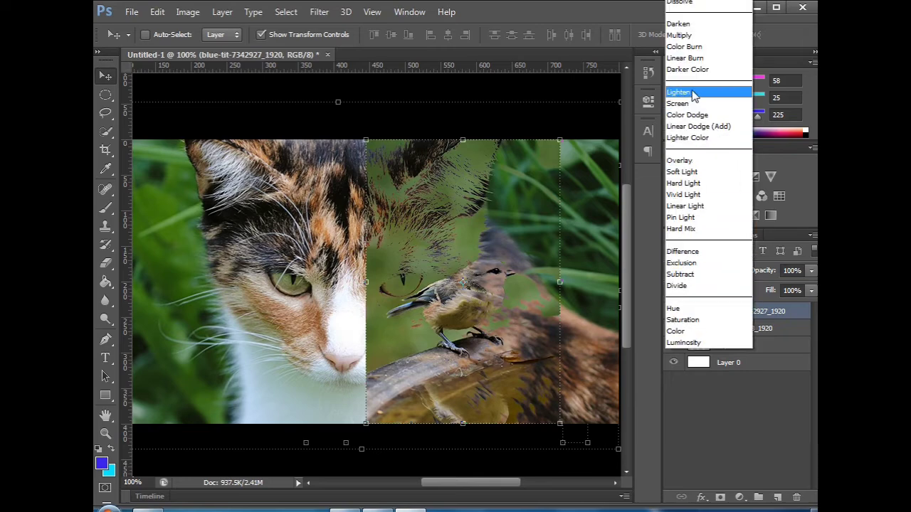
{"action": "left_click", "coordinate": [694, 95]}
{"action": "left_click", "coordinate": [733, 271]}
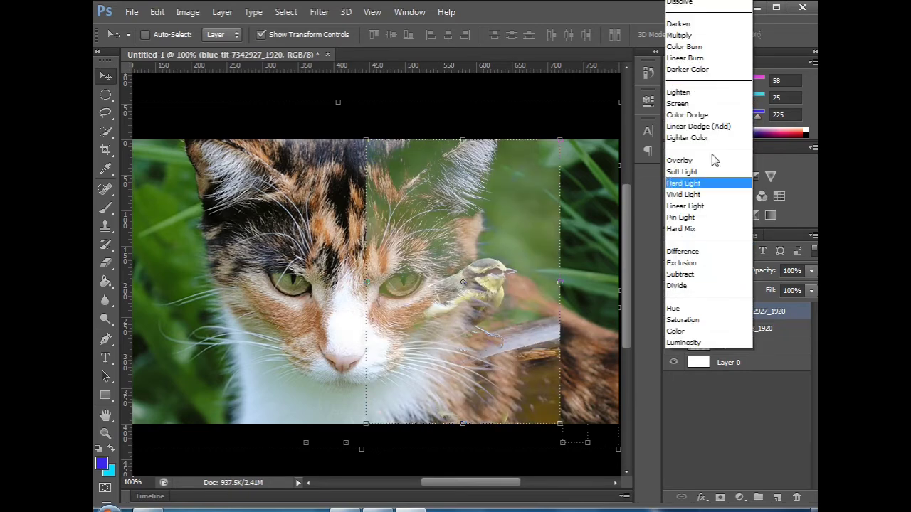
{"action": "left_click", "coordinate": [694, 105]}
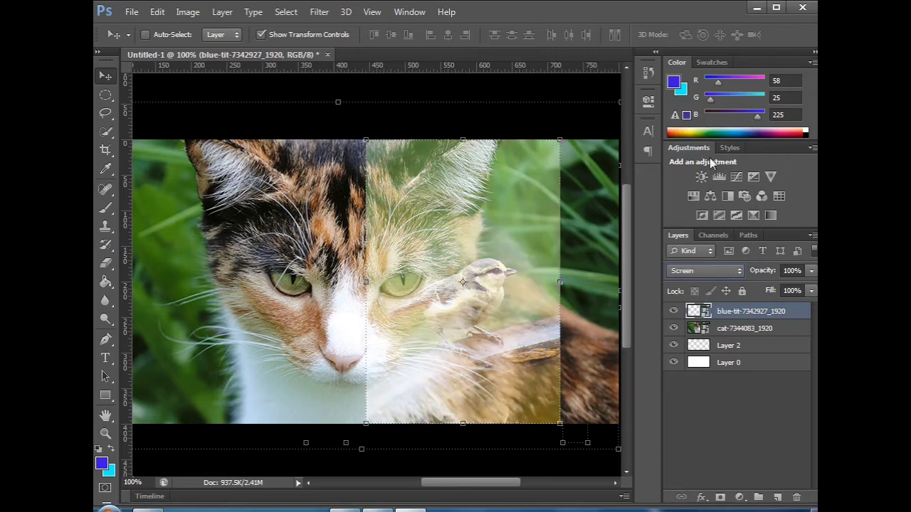
{"action": "left_click", "coordinate": [730, 273]}
{"action": "left_click", "coordinate": [712, 116]}
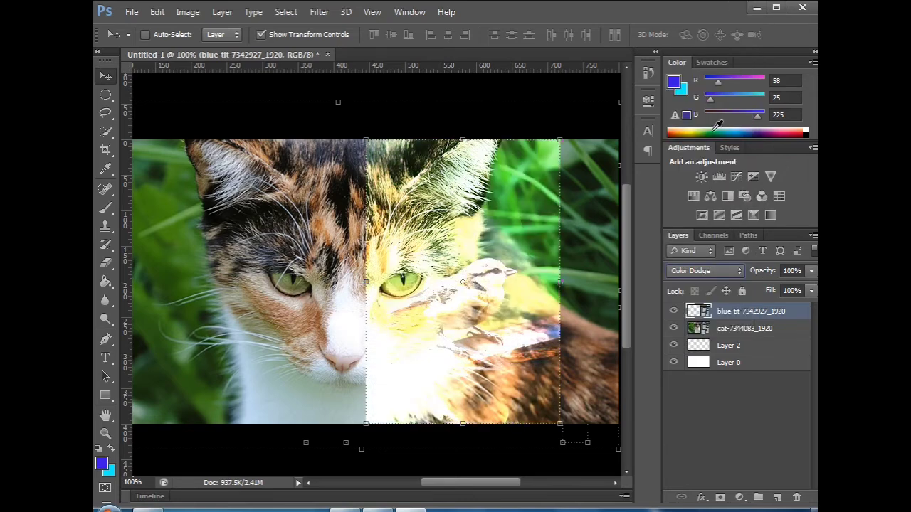
Step: Compare the Darken and Lighten blending modes by applying one after the other to the blue-tit layer
{"action": "left_click", "coordinate": [739, 271]}
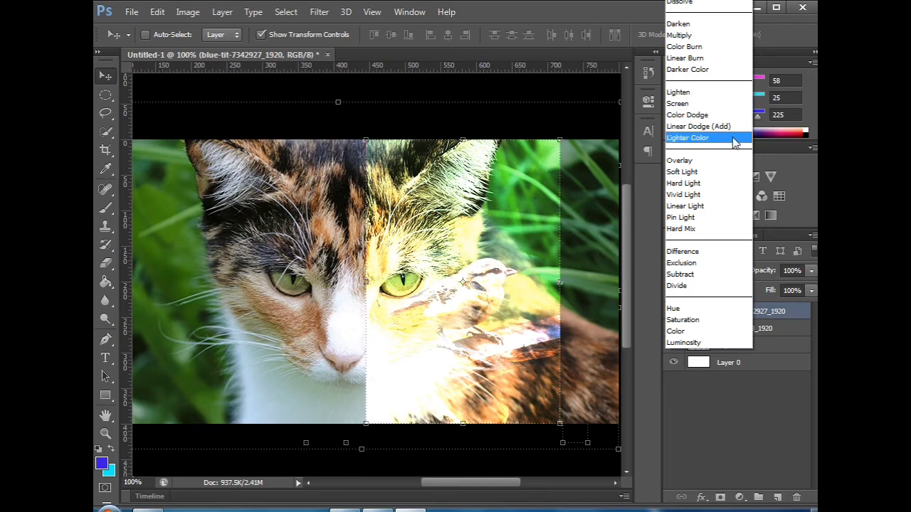
{"action": "left_click", "coordinate": [702, 23]}
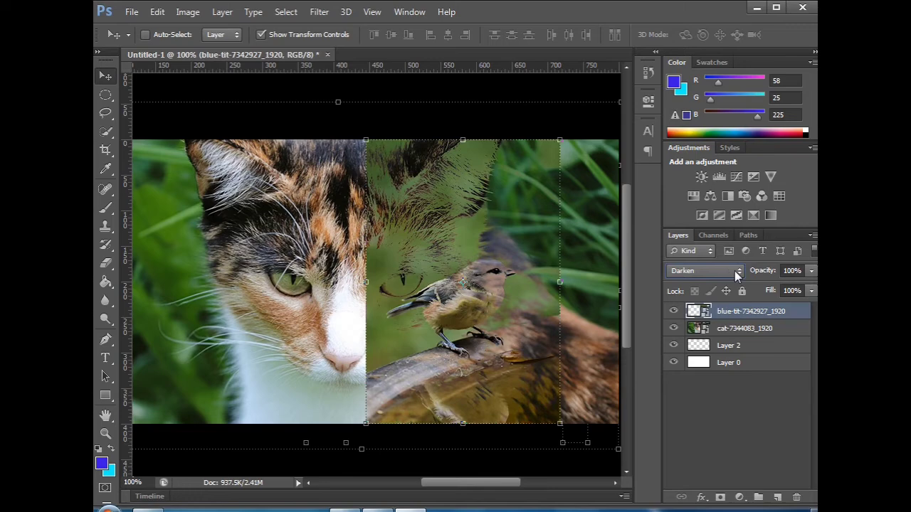
{"action": "left_click", "coordinate": [735, 270]}
{"action": "left_click", "coordinate": [683, 90]}
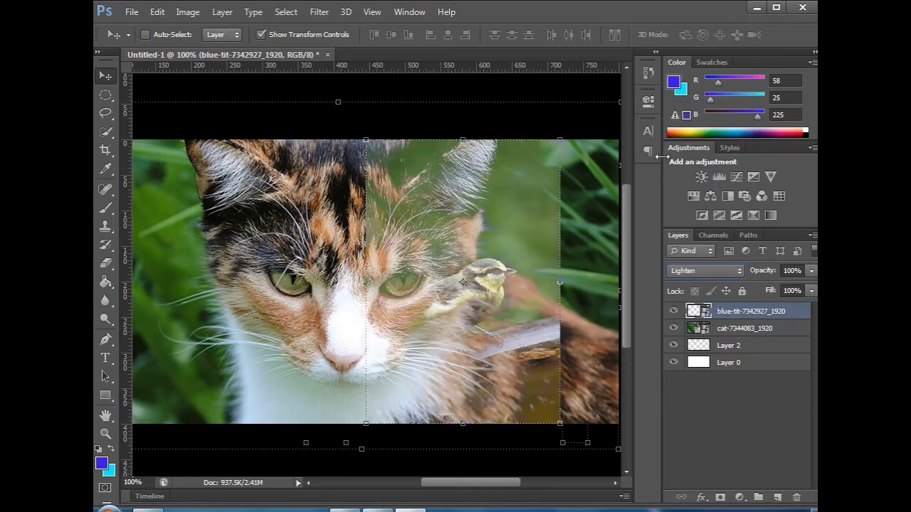
Step: Try the Overlay and Soft Light blending modes on the blue-tit layer
{"action": "left_click", "coordinate": [737, 274]}
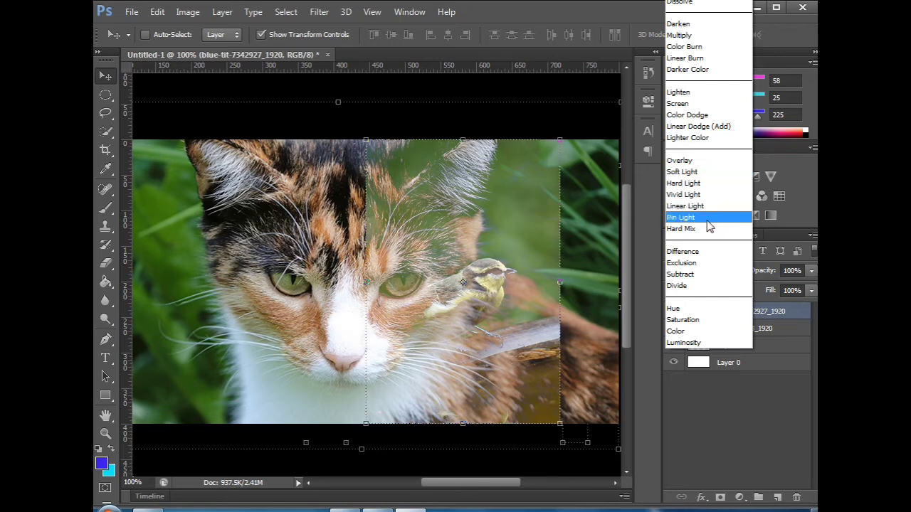
{"action": "left_click", "coordinate": [697, 162]}
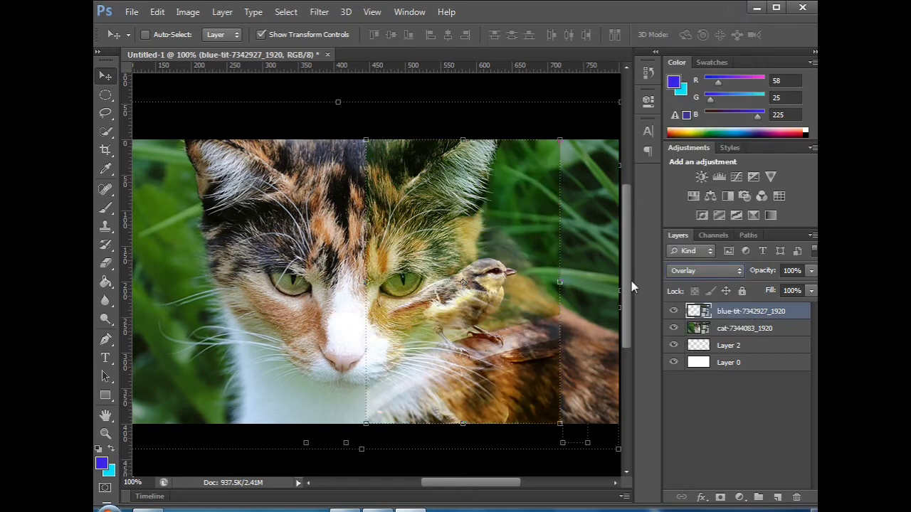
{"action": "left_click", "coordinate": [736, 275]}
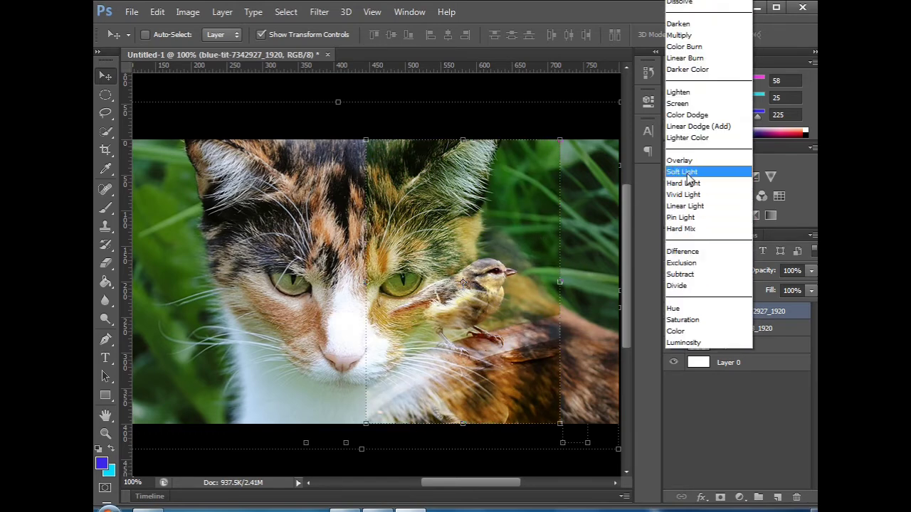
{"action": "left_click", "coordinate": [694, 171]}
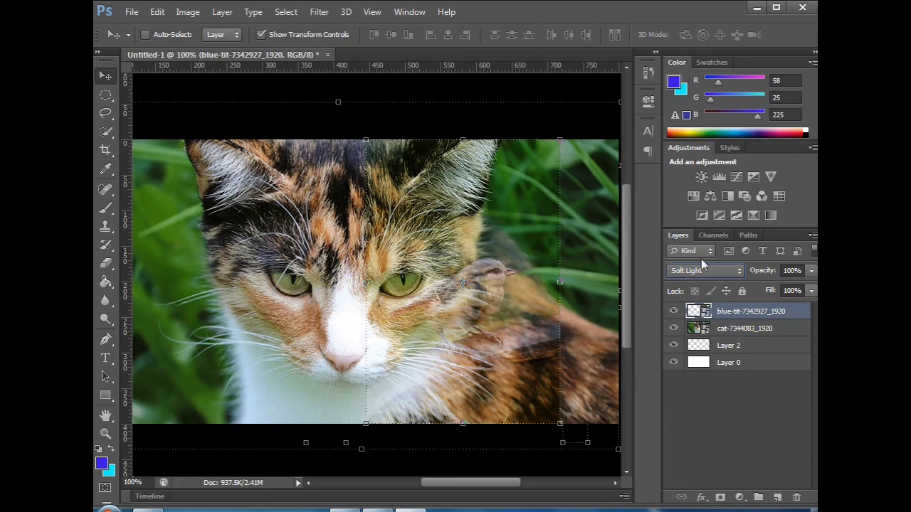
Step: Set the blue-tit layer's blending mode to Linear Light
{"action": "left_click", "coordinate": [731, 276]}
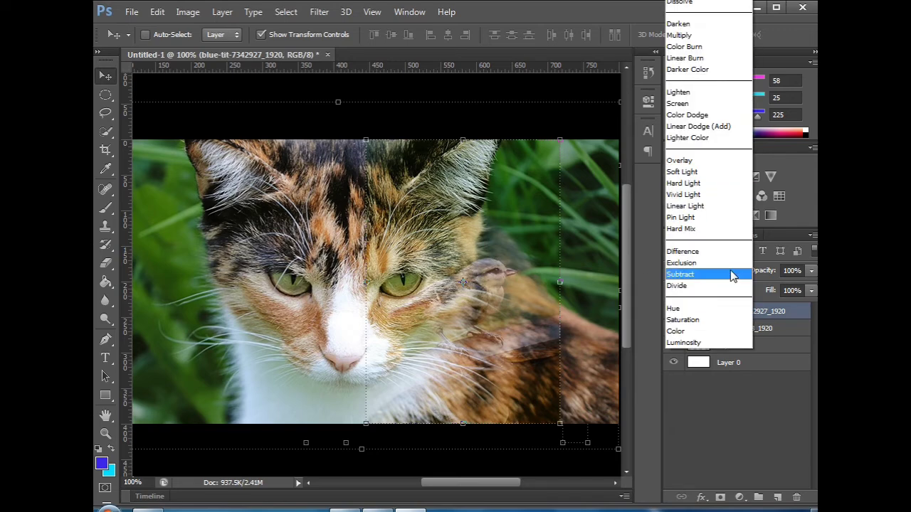
{"action": "left_click", "coordinate": [713, 206]}
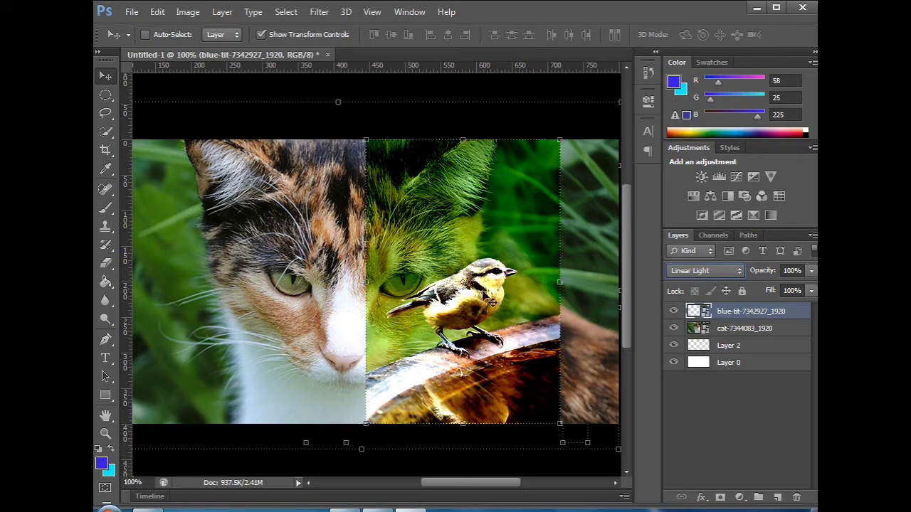
{"action": "left_click", "coordinate": [738, 273]}
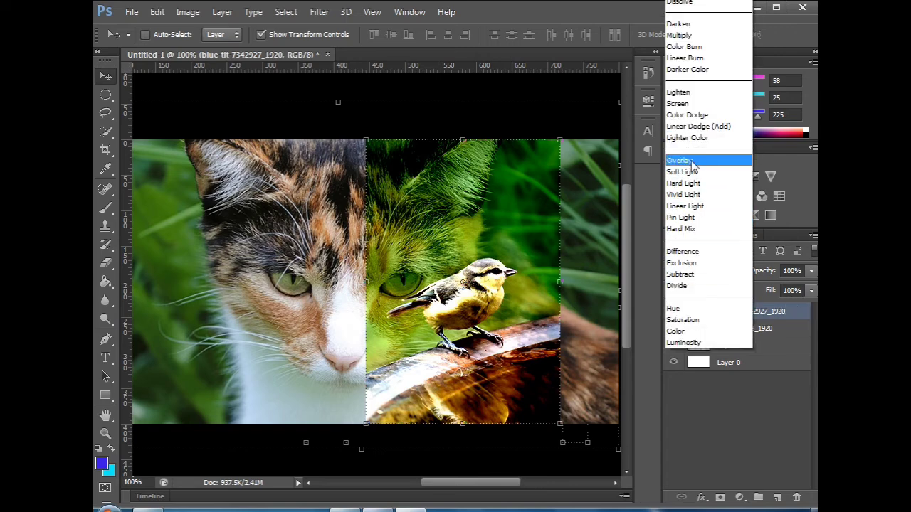
{"action": "left_click", "coordinate": [605, 267]}
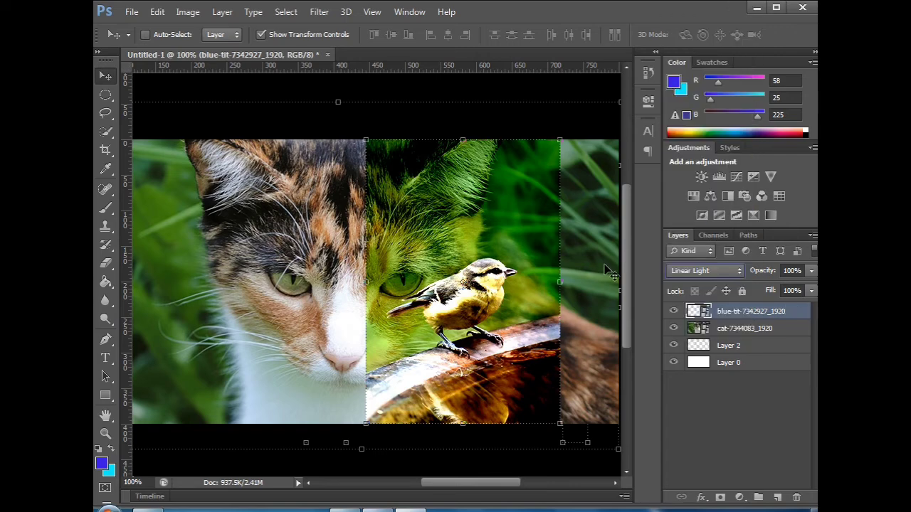
Step: Try the blending modes from Dissolve through Linear Burn on the blue-tit layer
{"action": "left_click", "coordinate": [739, 270]}
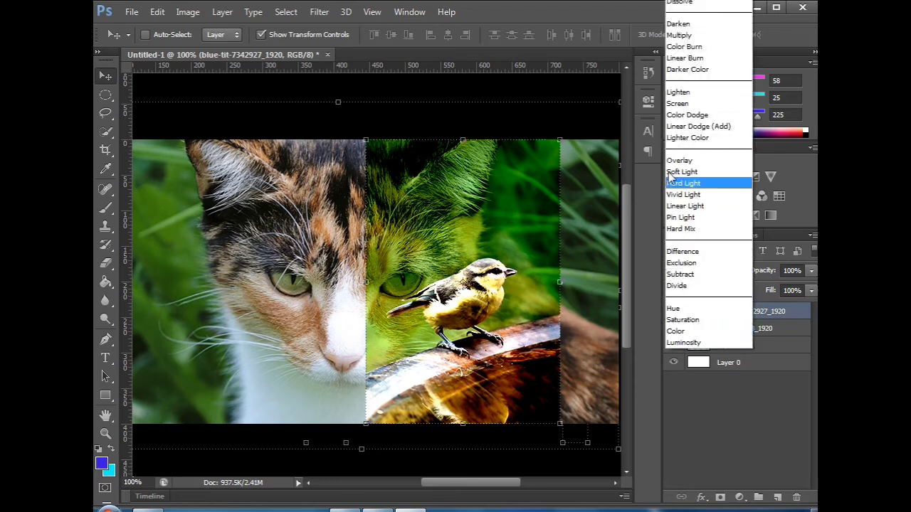
{"action": "left_click", "coordinate": [680, 3]}
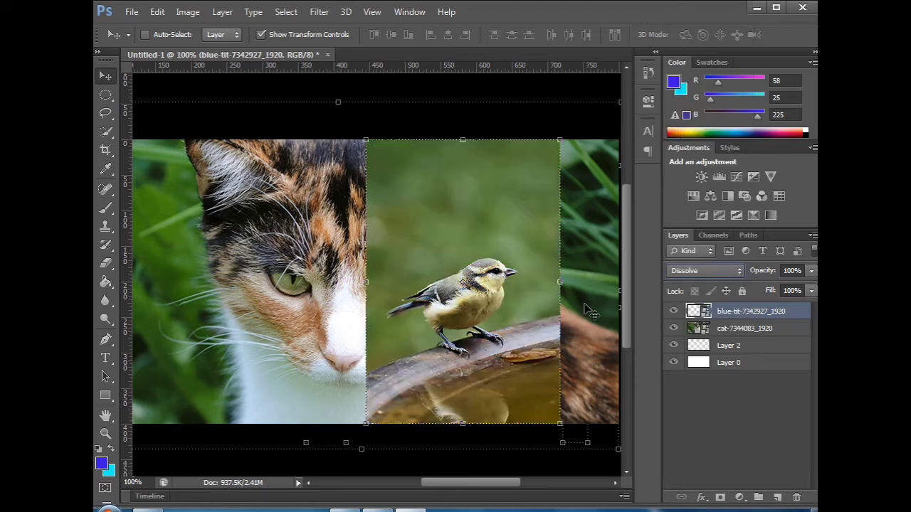
{"action": "key", "text": "Down"}
{"action": "key", "text": "Down"}
{"action": "key", "text": "Down"}
{"action": "key", "text": "Down"}
{"action": "key", "text": "Down"}
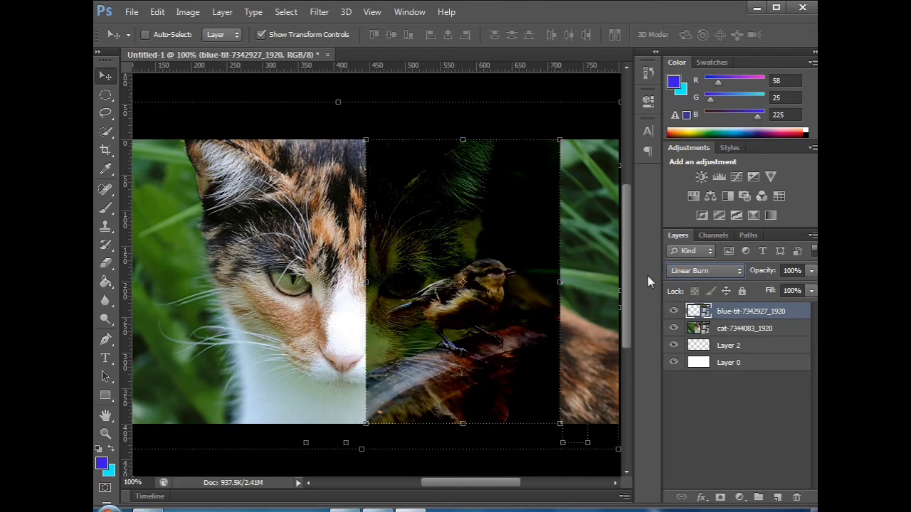
Step: Compare the Darken and Dissolve blending modes on the blue-tit layer
{"action": "left_click", "coordinate": [735, 270]}
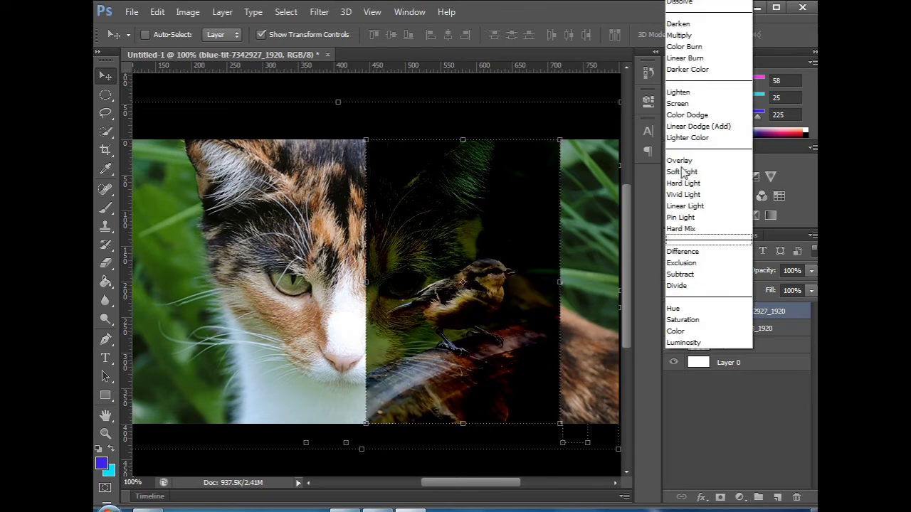
{"action": "left_click", "coordinate": [706, 26]}
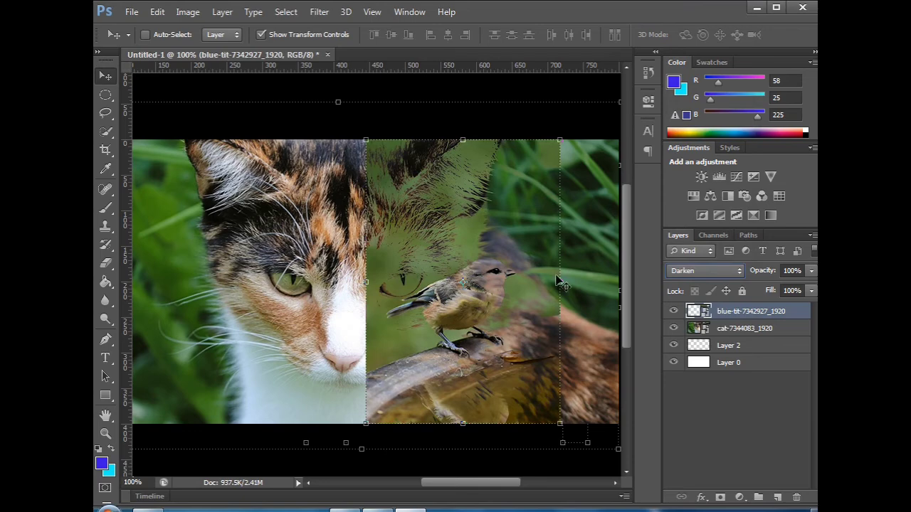
{"action": "key", "text": "Up"}
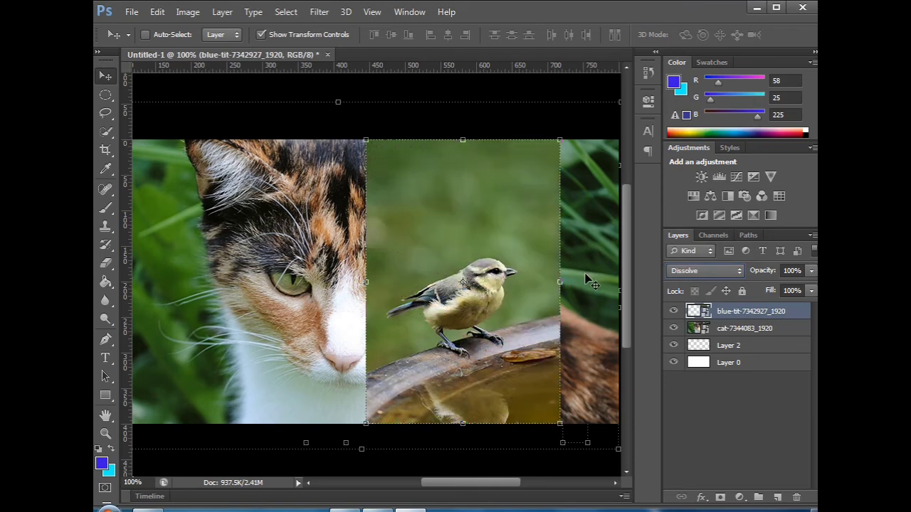
Step: Cycle the blue-tit layer's blending mode one by one from Darken past Linear Burn to Color Dodge
{"action": "key", "text": "Down"}
{"action": "key", "text": "Down"}
{"action": "key", "text": "Down"}
{"action": "key", "text": "Down"}
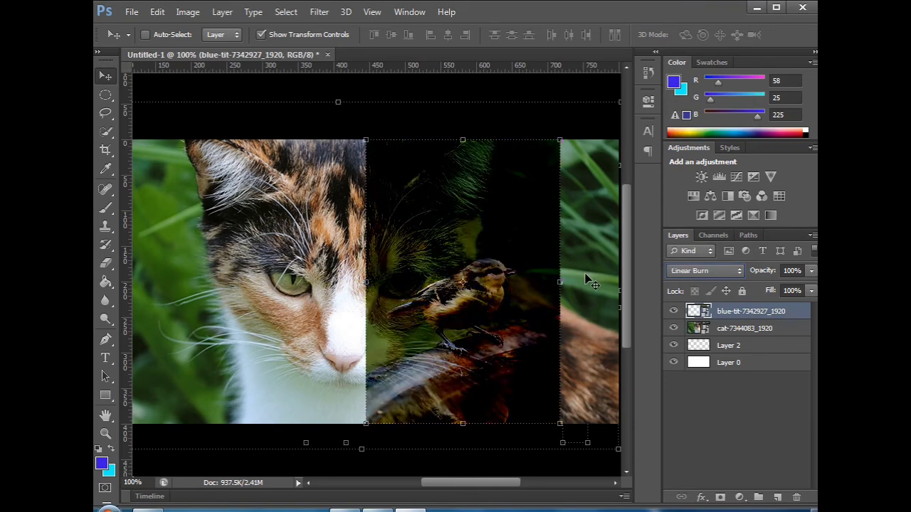
{"action": "key", "text": "Down"}
{"action": "key", "text": "Down"}
{"action": "key", "text": "Down"}
{"action": "key", "text": "Down"}
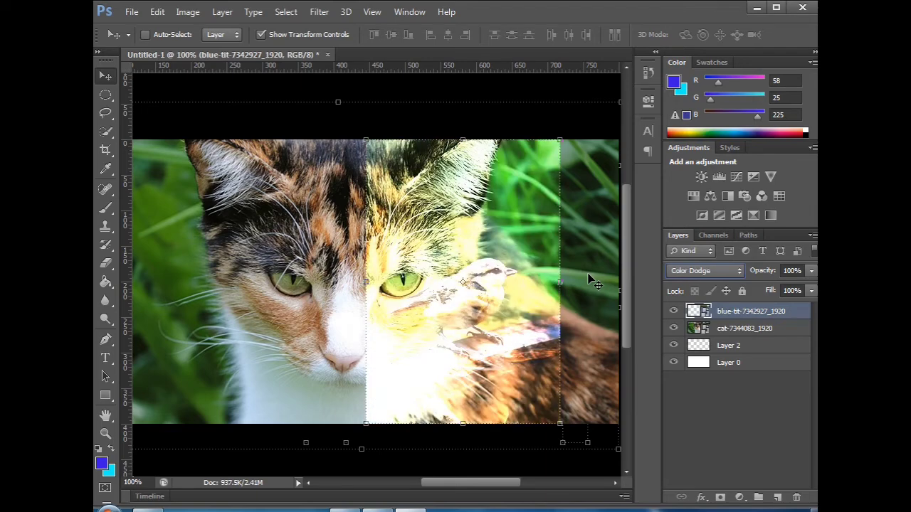
Step: Cycle the blue-tit layer's blending mode onward through Overlay and the light modes, settling on Vivid Light
{"action": "key", "text": "Down"}
{"action": "key", "text": "Down"}
{"action": "key", "text": "Down"}
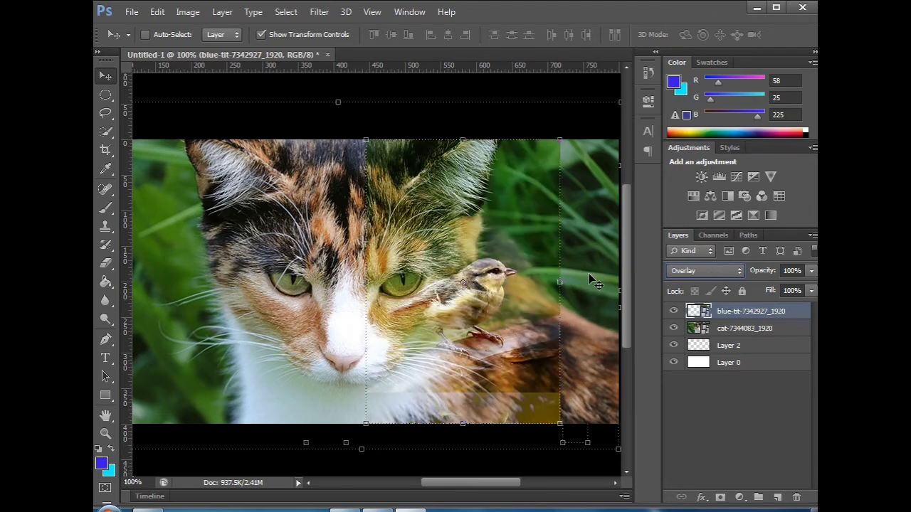
{"action": "key", "text": "Down"}
{"action": "key", "text": "Down"}
{"action": "key", "text": "Down"}
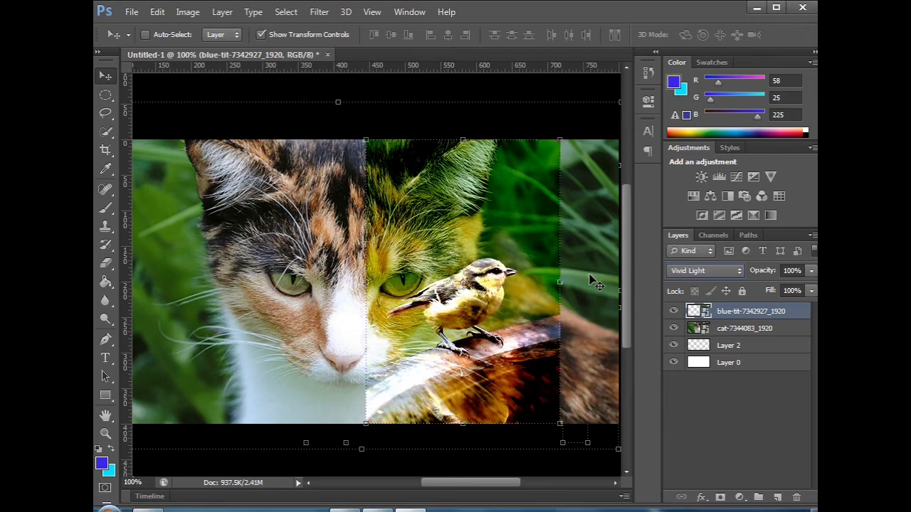
{"action": "key", "text": "Down"}
{"action": "key", "text": "Up"}
{"action": "left_click", "coordinate": [738, 270]}
{"action": "left_click", "coordinate": [602, 274]}
{"action": "left_click", "coordinate": [740, 271]}
{"action": "left_click", "coordinate": [612, 318]}
{"action": "left_click", "coordinate": [733, 270]}
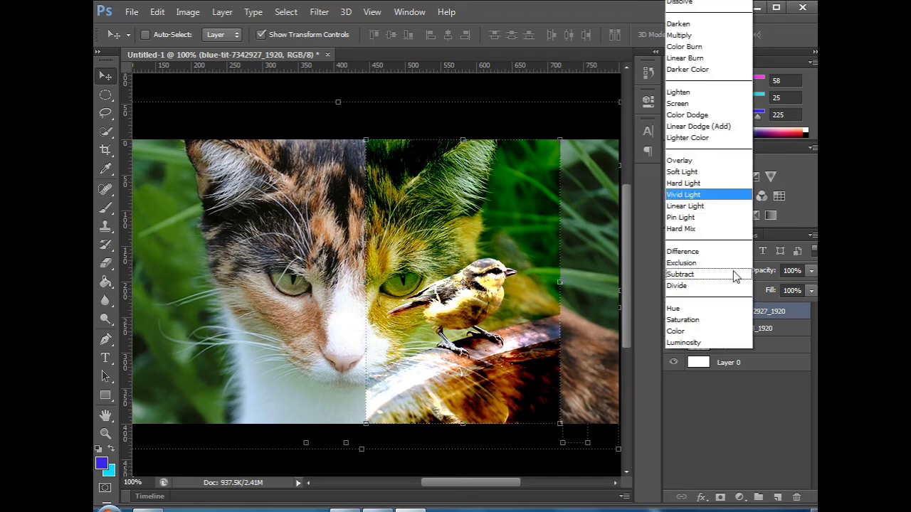
{"action": "left_click", "coordinate": [597, 318]}
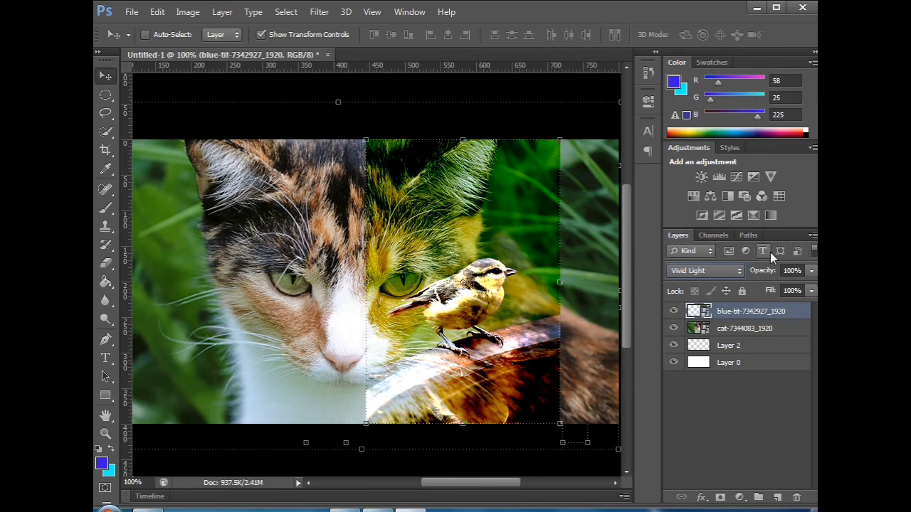
Step: Deselect all layers and look through the available layer filter types, keeping Kind as the filter
{"action": "left_click", "coordinate": [709, 250]}
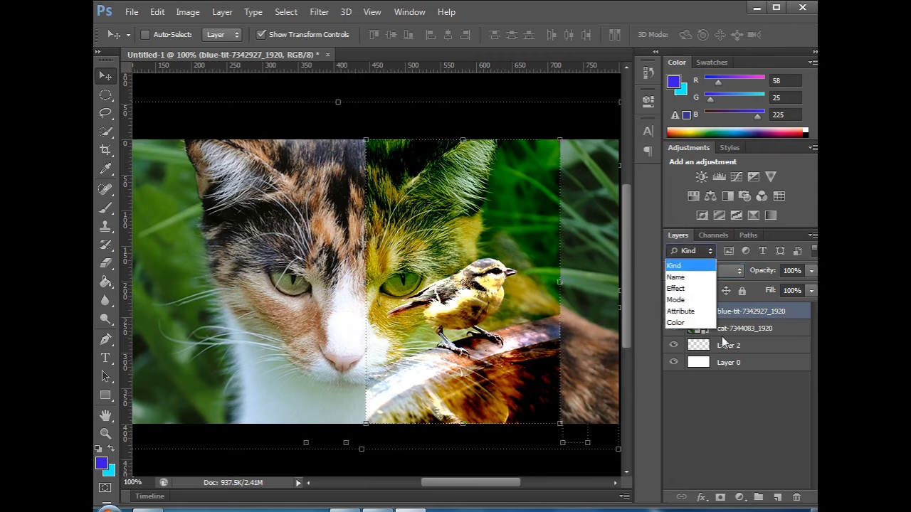
{"action": "left_click", "coordinate": [710, 248]}
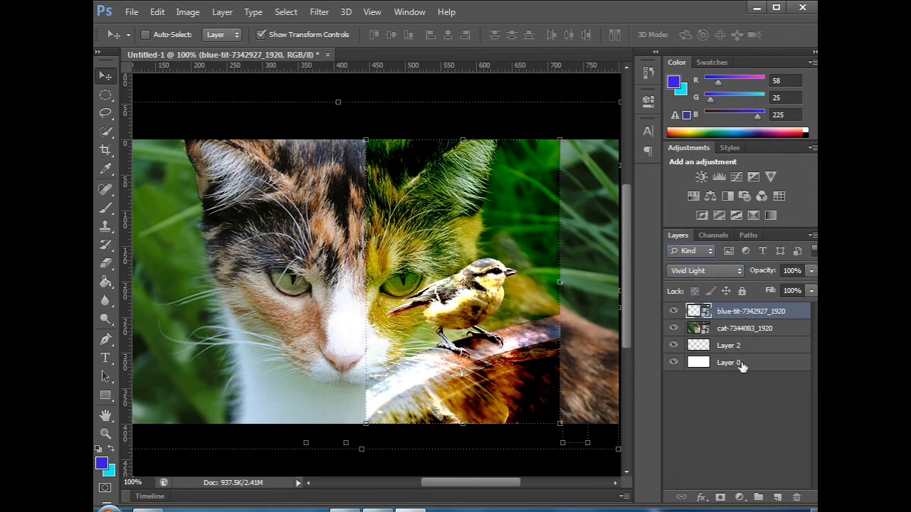
{"action": "left_click", "coordinate": [729, 393]}
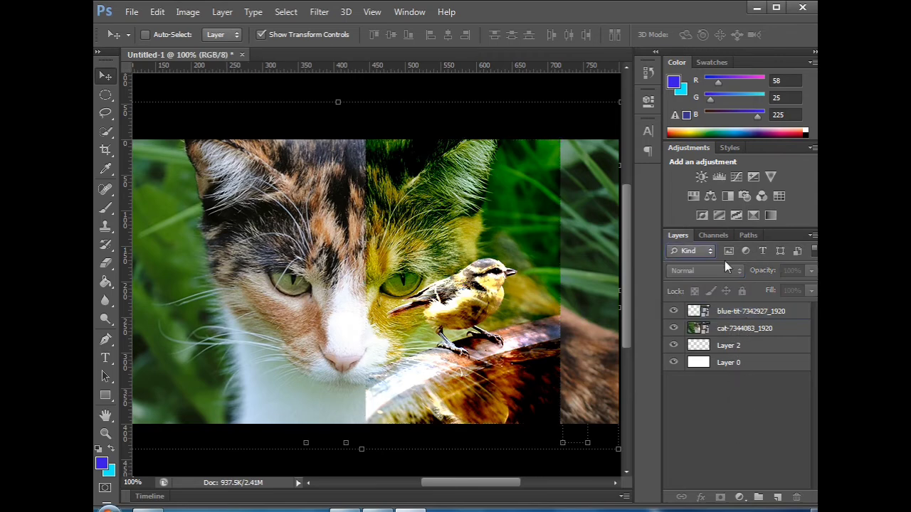
{"action": "left_click", "coordinate": [710, 251]}
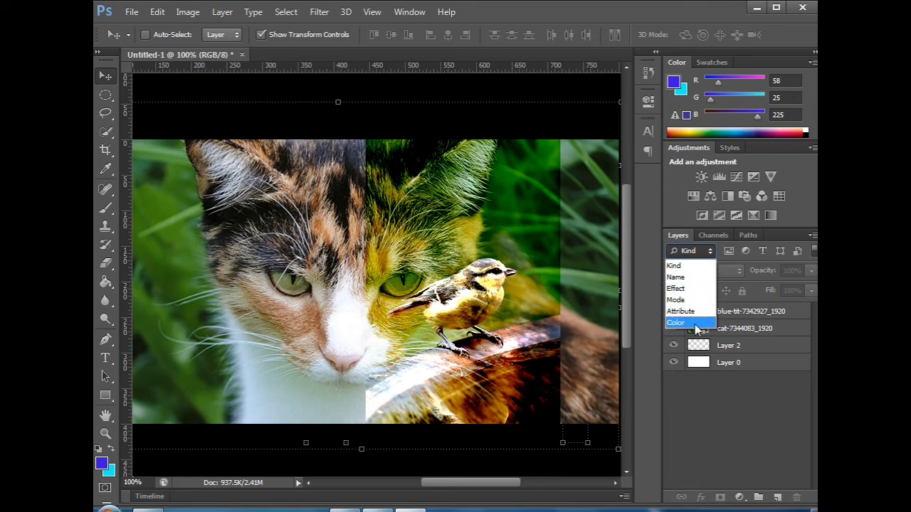
{"action": "left_click", "coordinate": [709, 454]}
{"action": "left_click", "coordinate": [708, 250]}
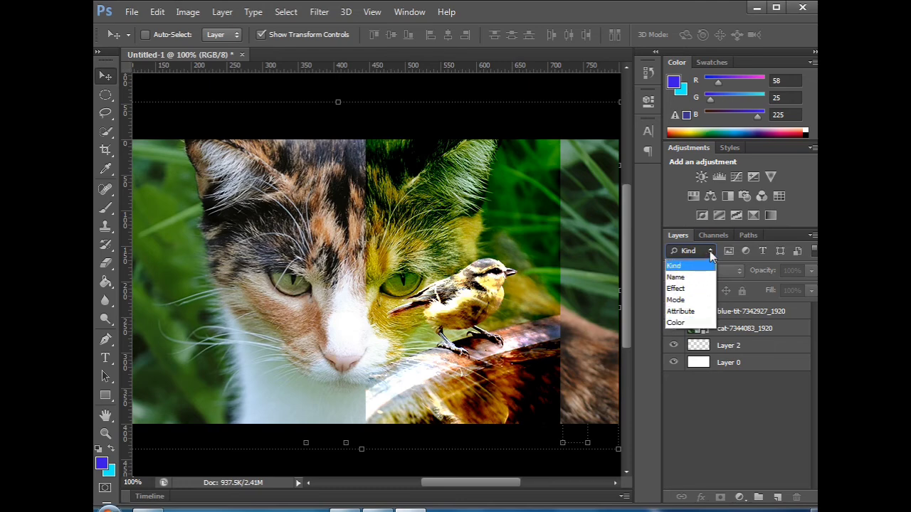
{"action": "left_click", "coordinate": [689, 268]}
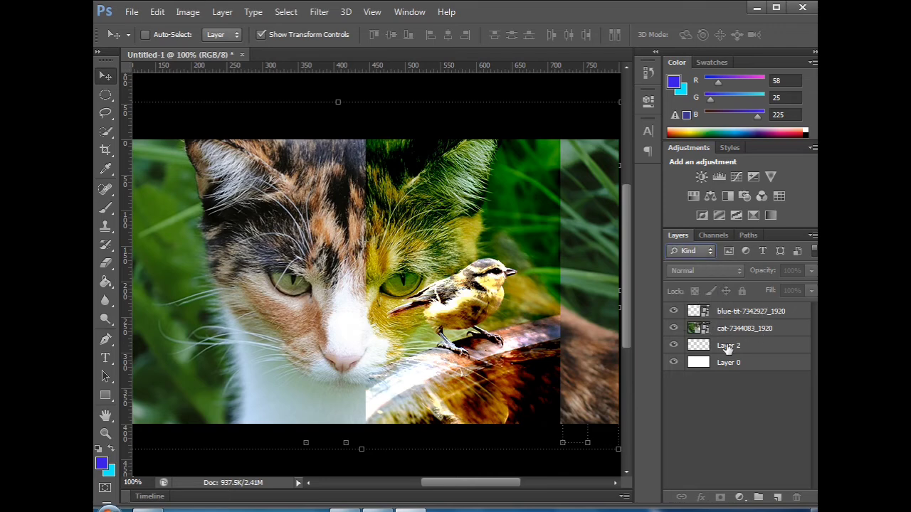
Step: Filter the layer list by the Bevel & Emboss effect
{"action": "left_click", "coordinate": [712, 252]}
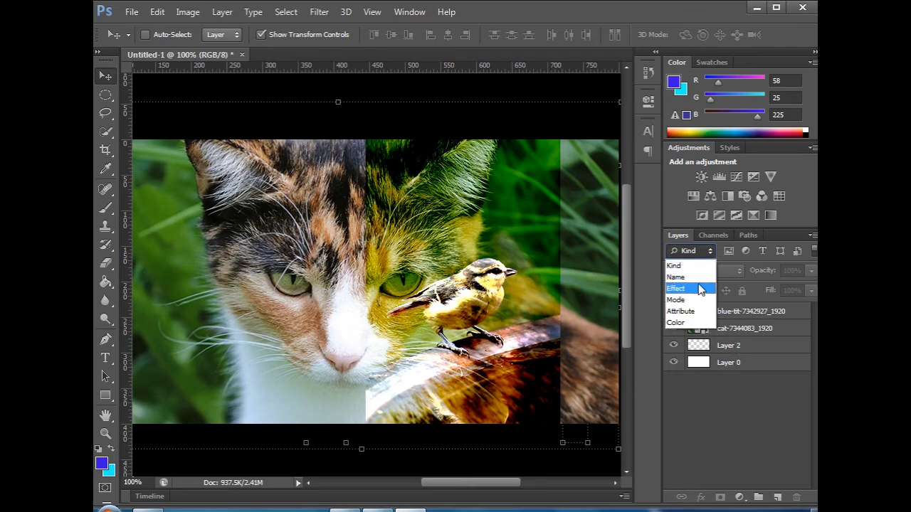
{"action": "left_click", "coordinate": [697, 290]}
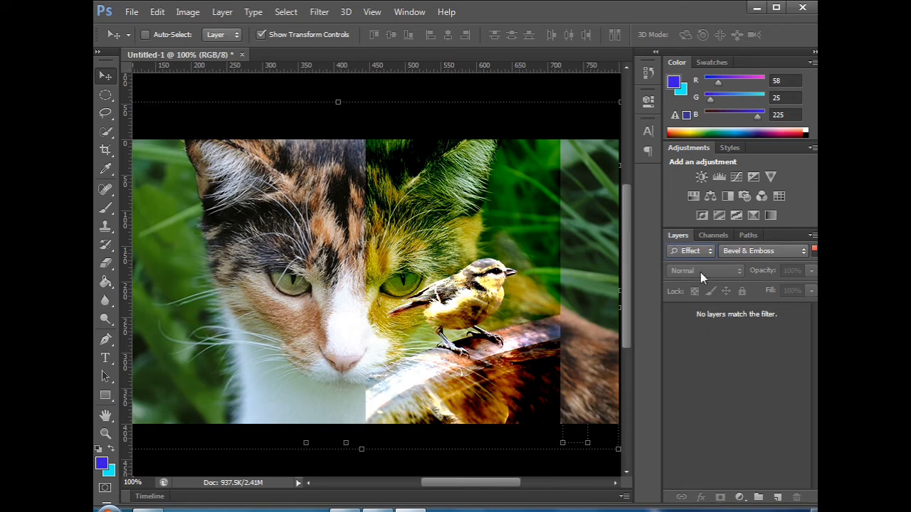
{"action": "left_click", "coordinate": [709, 251]}
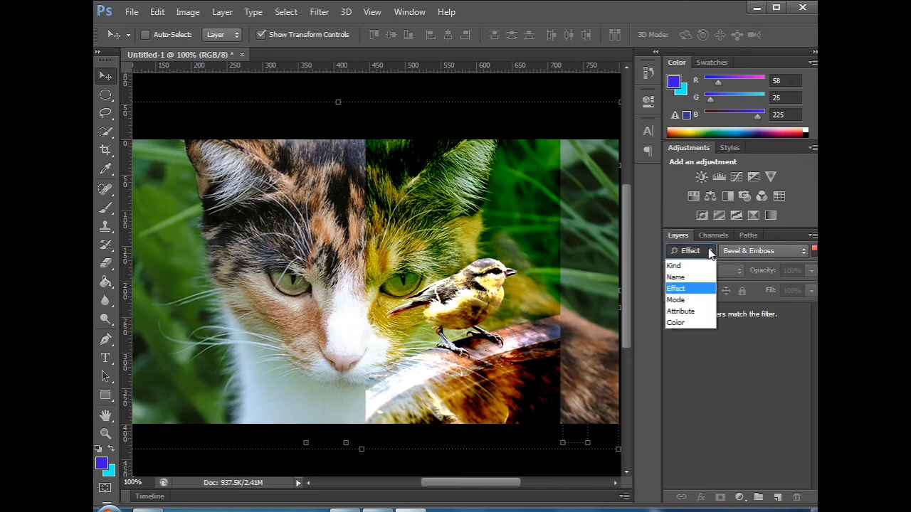
{"action": "left_click", "coordinate": [701, 289]}
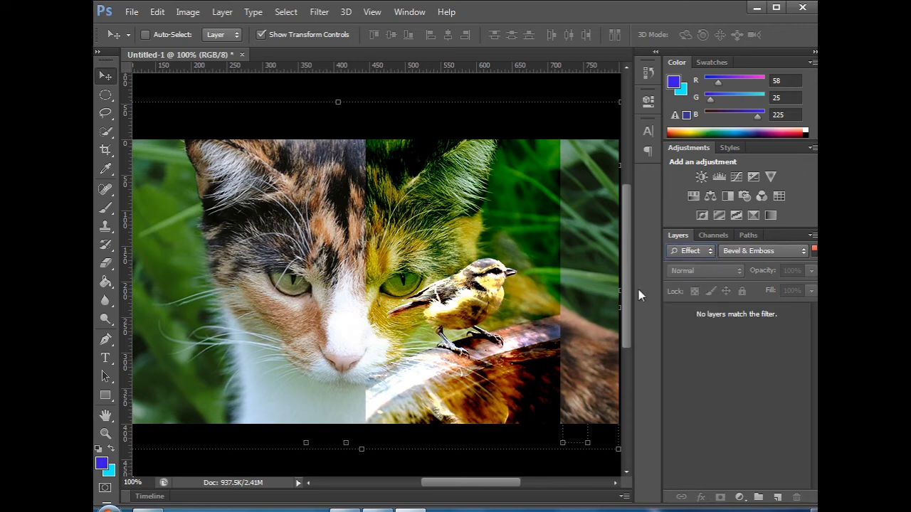
{"action": "left_click", "coordinate": [710, 250]}
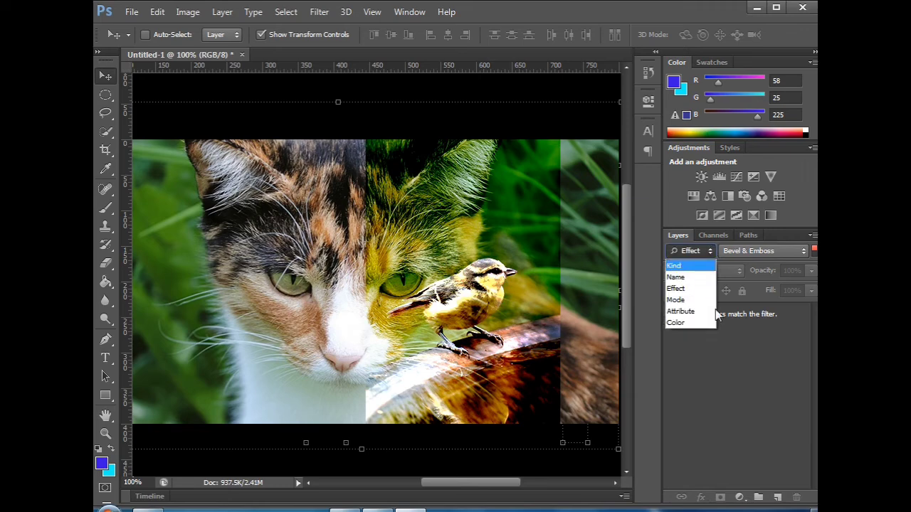
{"action": "left_click", "coordinate": [717, 288]}
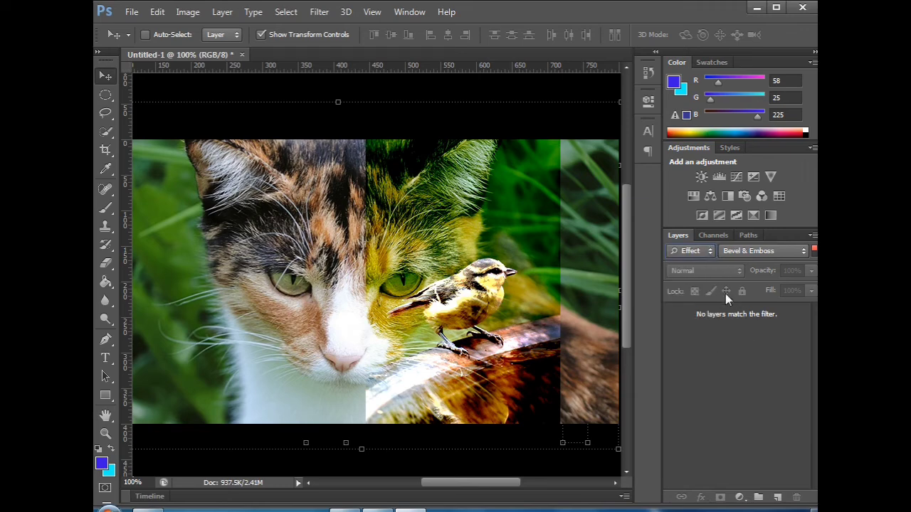
Step: Try filtering the layer list by Name and by the Normal blending mode
{"action": "left_click", "coordinate": [709, 253]}
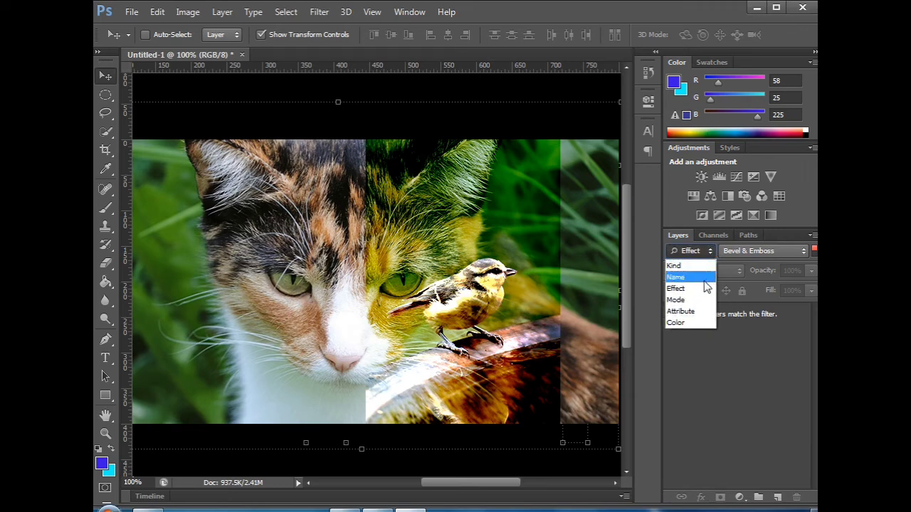
{"action": "left_click", "coordinate": [704, 280]}
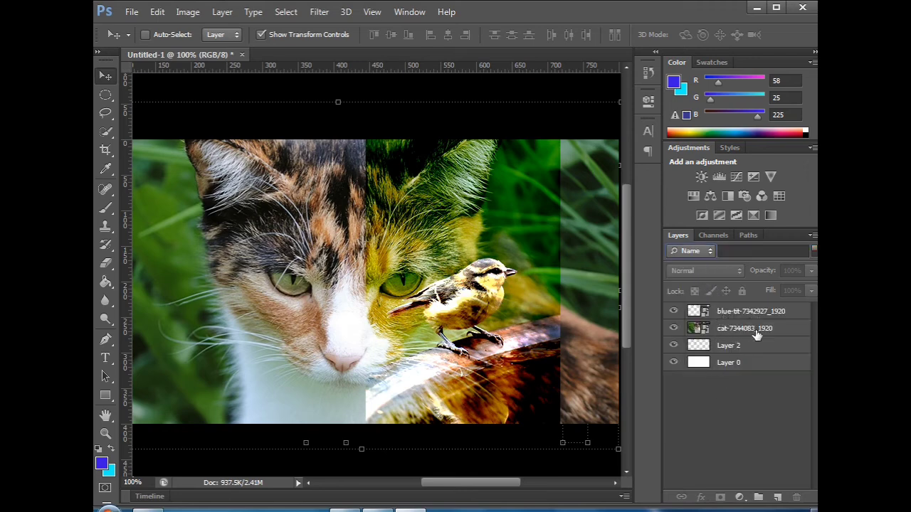
{"action": "left_click", "coordinate": [709, 251]}
{"action": "left_click", "coordinate": [711, 298]}
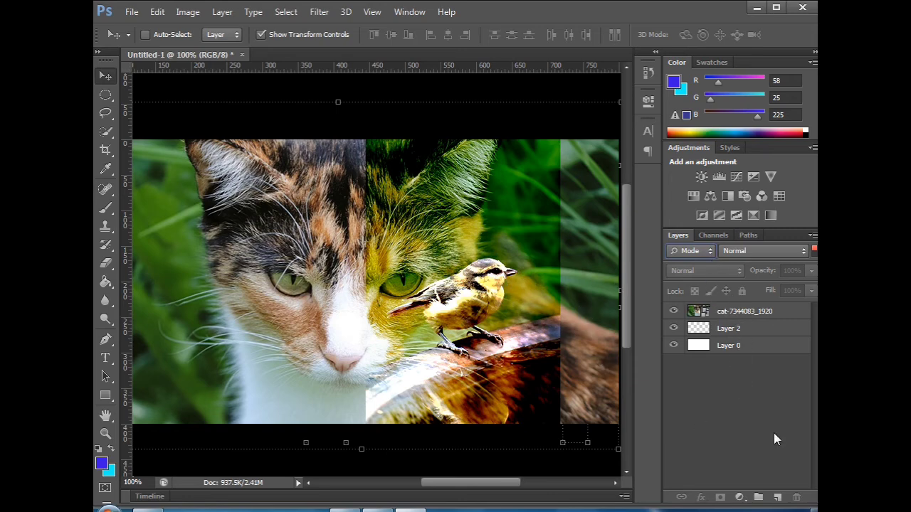
Step: Filter the layer list by the Visible attribute and review the other attribute options
{"action": "left_click", "coordinate": [710, 250]}
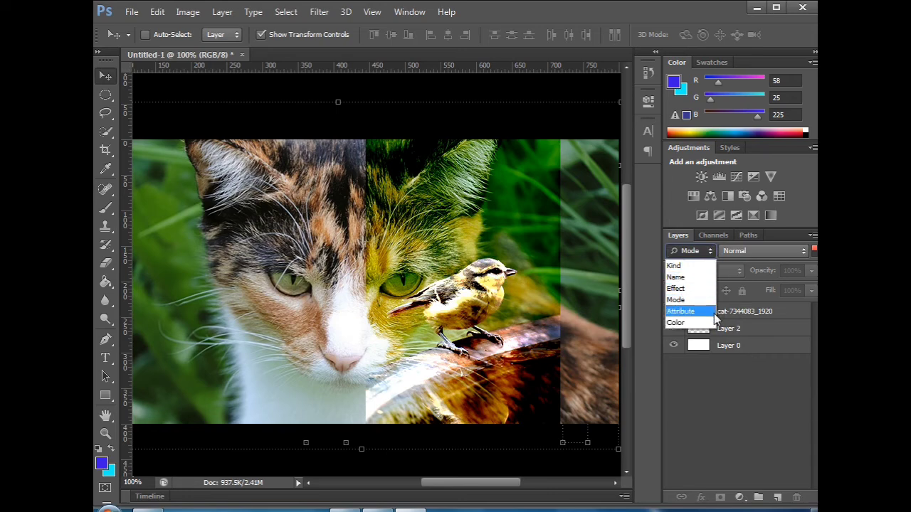
{"action": "left_click", "coordinate": [709, 314]}
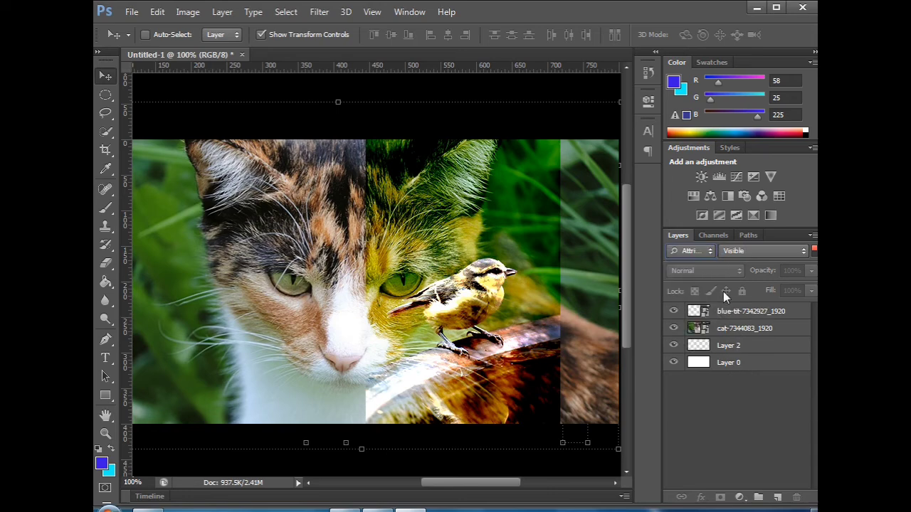
{"action": "left_click", "coordinate": [756, 250]}
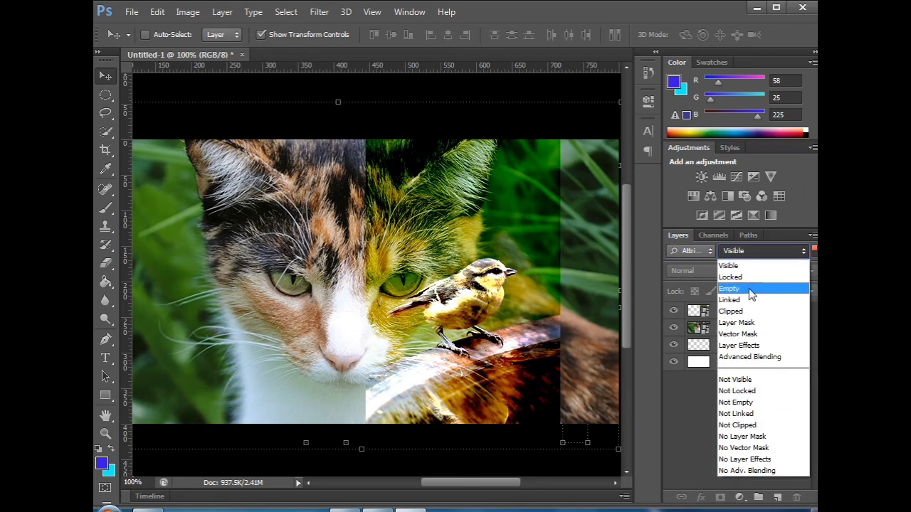
{"action": "left_click", "coordinate": [801, 249]}
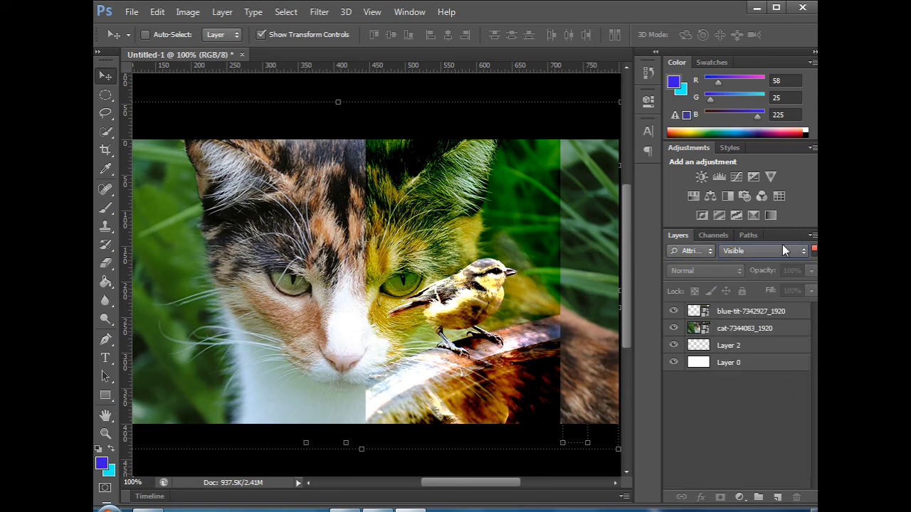
Step: Filter the layer list by Color, using None as the color
{"action": "left_click", "coordinate": [708, 251]}
{"action": "left_click", "coordinate": [699, 327]}
{"action": "left_click", "coordinate": [708, 248]}
{"action": "left_click", "coordinate": [710, 250]}
{"action": "left_click", "coordinate": [712, 251]}
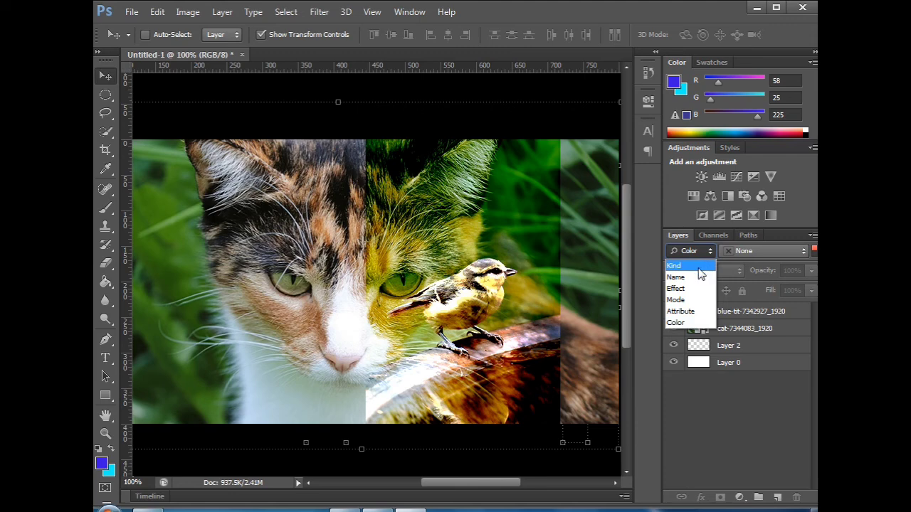
Step: Return the layer filter to Kind and switch the pixel-layer filter on and off again
{"action": "left_click", "coordinate": [696, 267]}
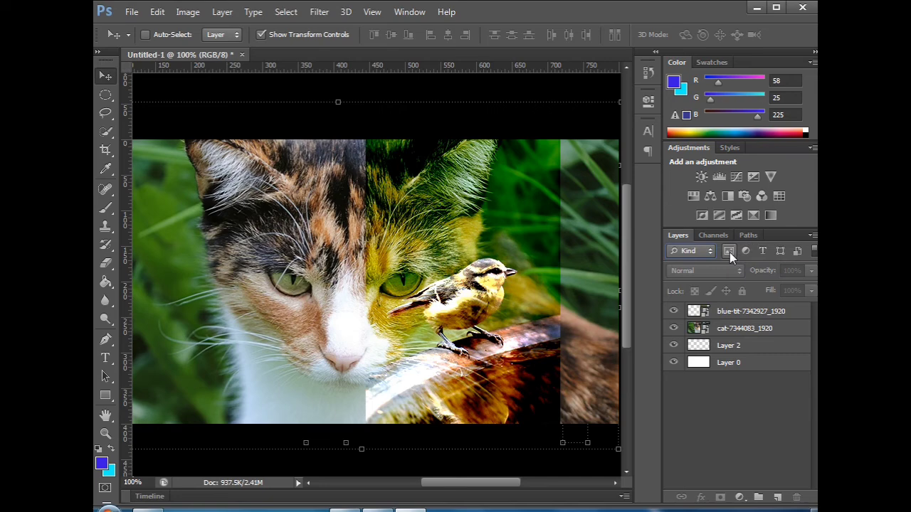
{"action": "left_click", "coordinate": [729, 252]}
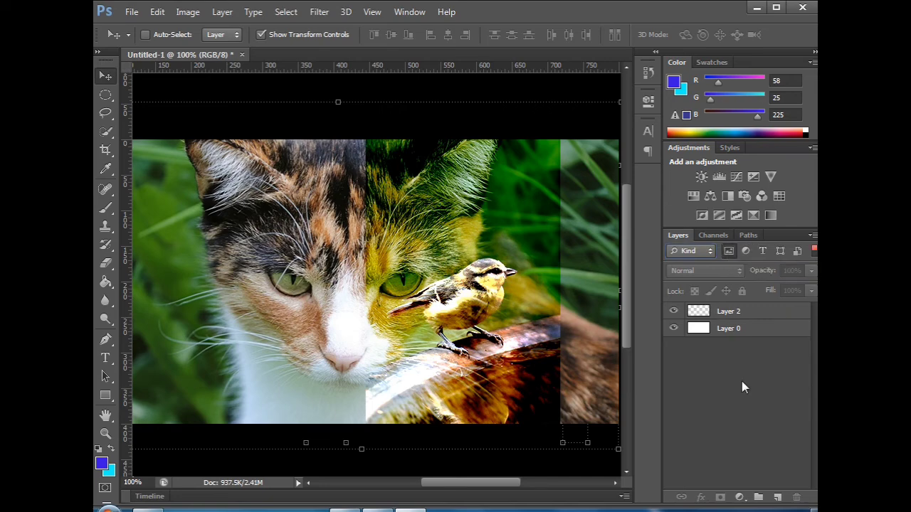
{"action": "left_click", "coordinate": [729, 251]}
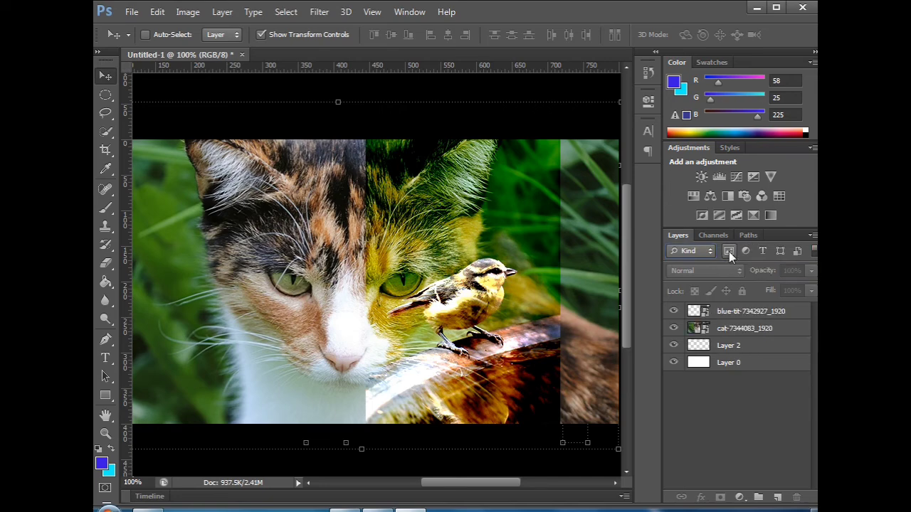
Step: Switch the pixel, type and adjustment layer filters on and off one after another to compare the layer list
{"action": "left_click", "coordinate": [729, 252]}
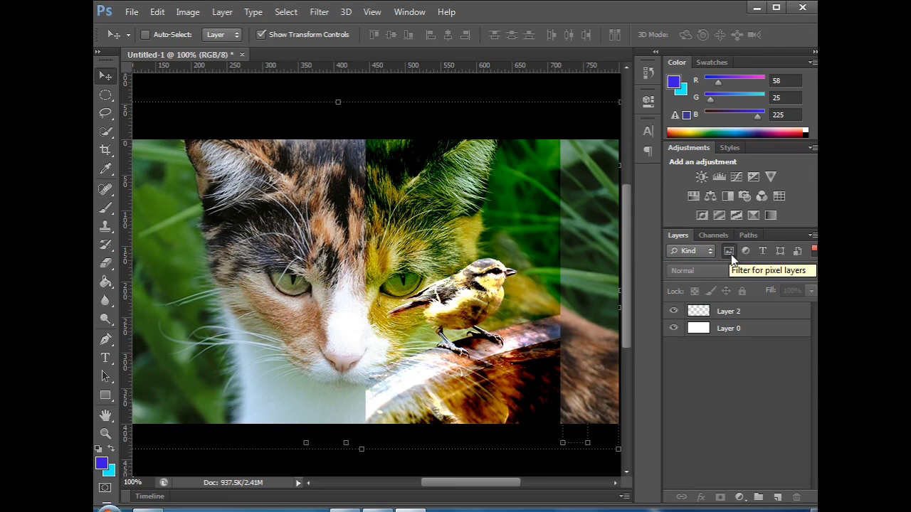
{"action": "left_click", "coordinate": [729, 251]}
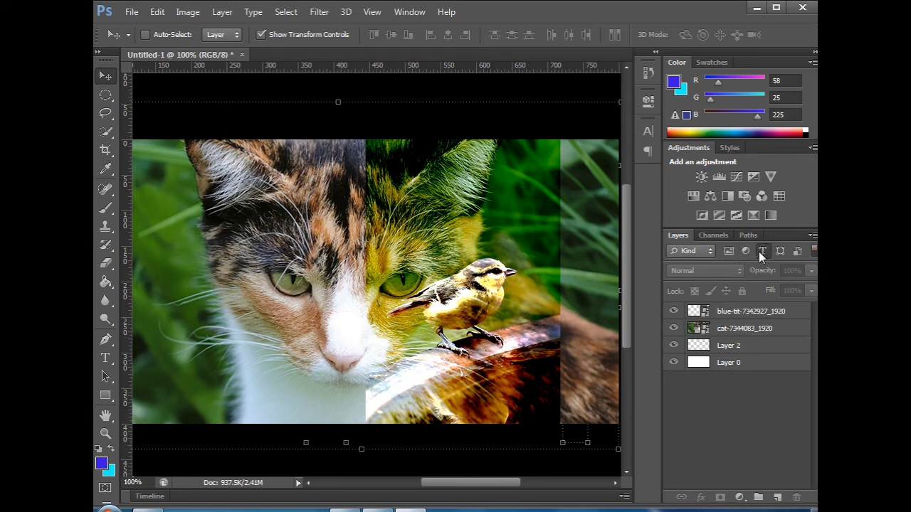
{"action": "left_click", "coordinate": [760, 252]}
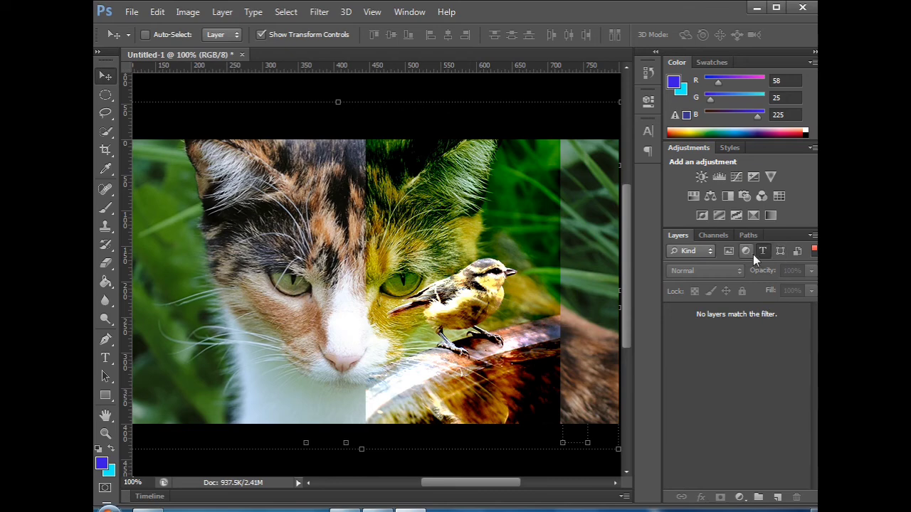
{"action": "left_click", "coordinate": [763, 252]}
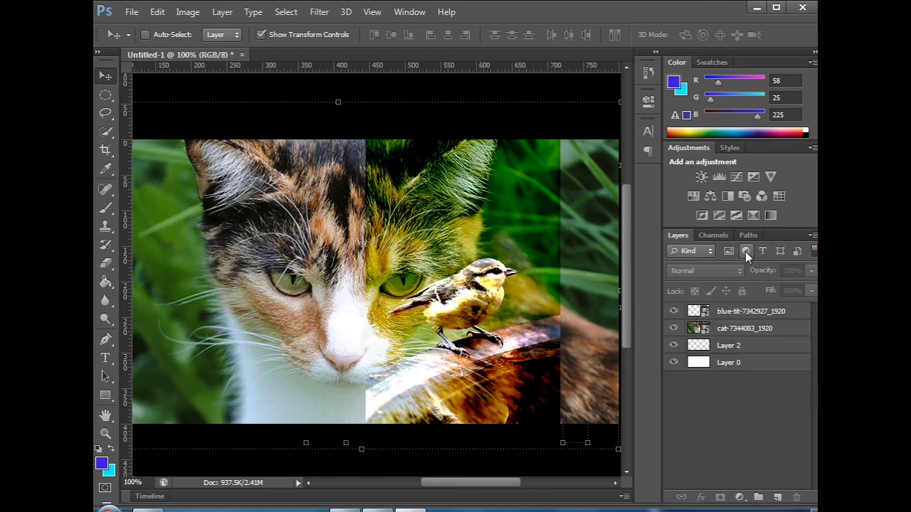
{"action": "left_click", "coordinate": [745, 251]}
{"action": "left_click", "coordinate": [746, 251]}
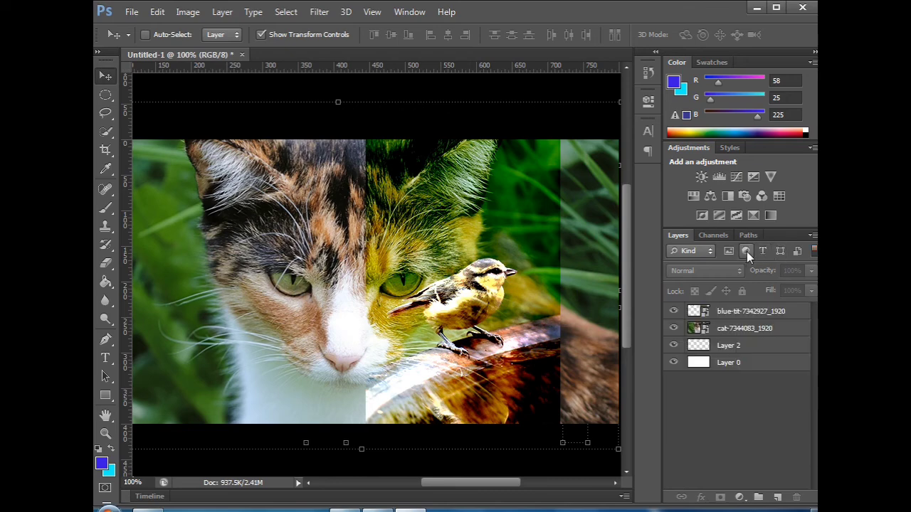
Step: Switch the smart-object filter on and off and toggle the overall layer filtering, leaving it off
{"action": "left_click", "coordinate": [796, 252]}
{"action": "left_click", "coordinate": [796, 249]}
{"action": "left_click", "coordinate": [815, 252]}
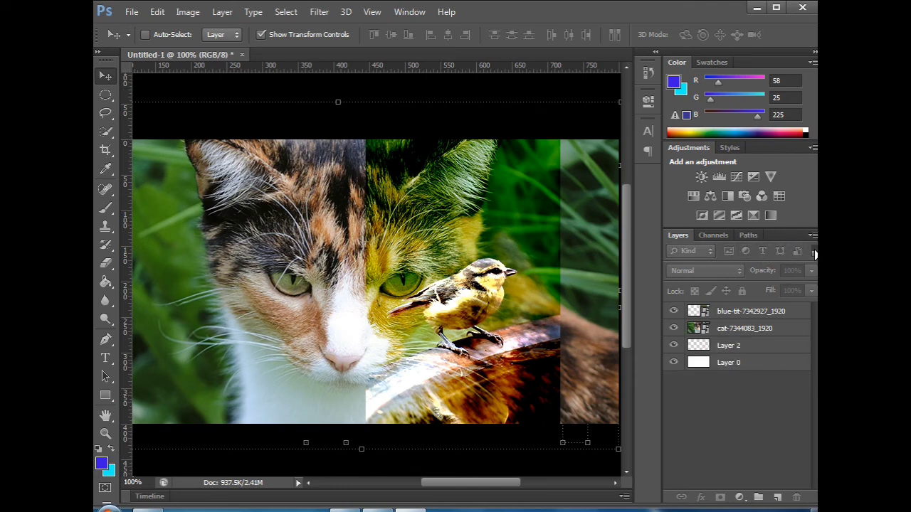
{"action": "left_click", "coordinate": [815, 253]}
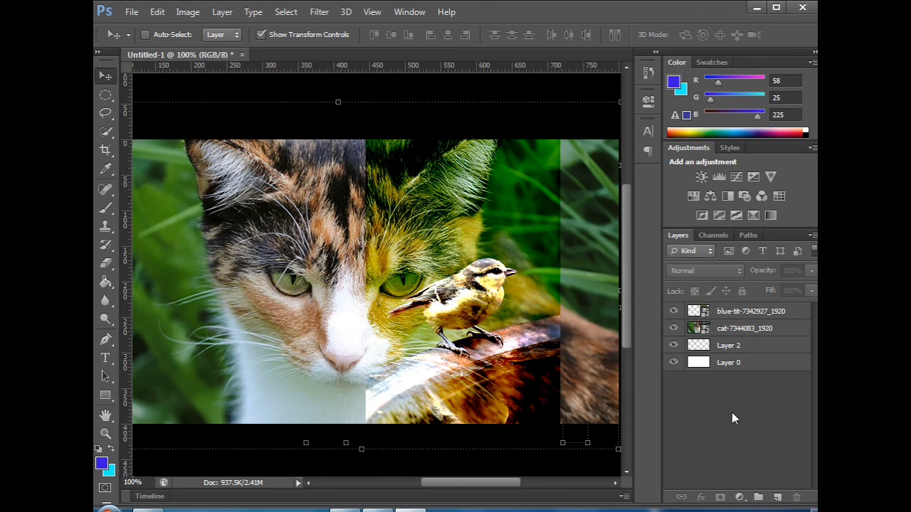
Step: Add four new blank layers above the bird photo layer
{"action": "left_click", "coordinate": [777, 496]}
{"action": "left_click", "coordinate": [777, 497]}
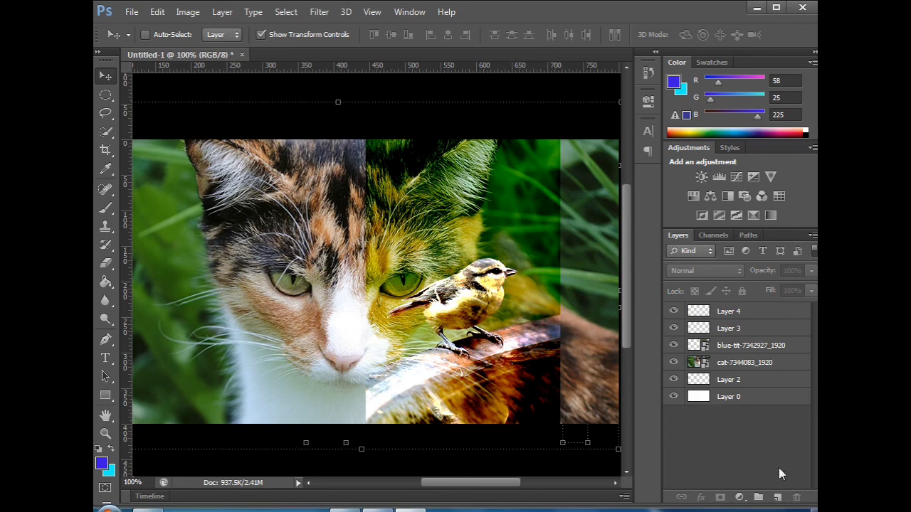
{"action": "left_click", "coordinate": [778, 497]}
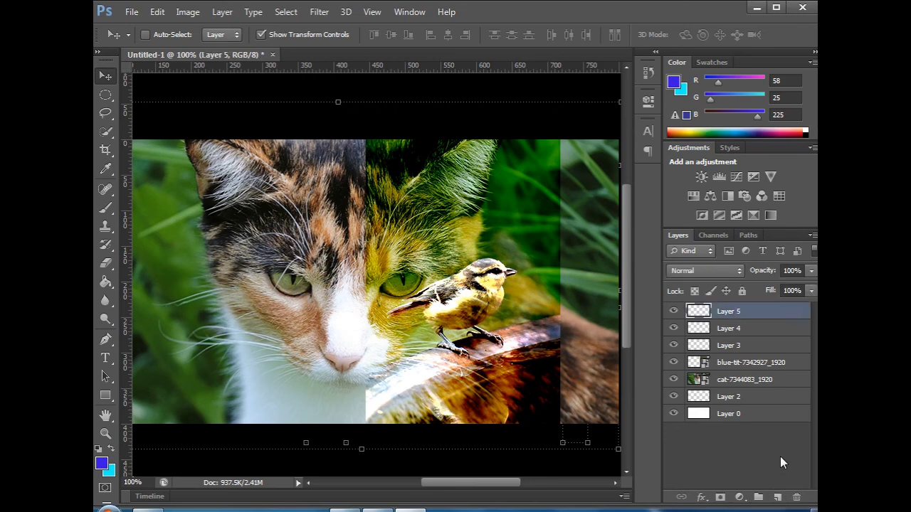
{"action": "left_click", "coordinate": [779, 497]}
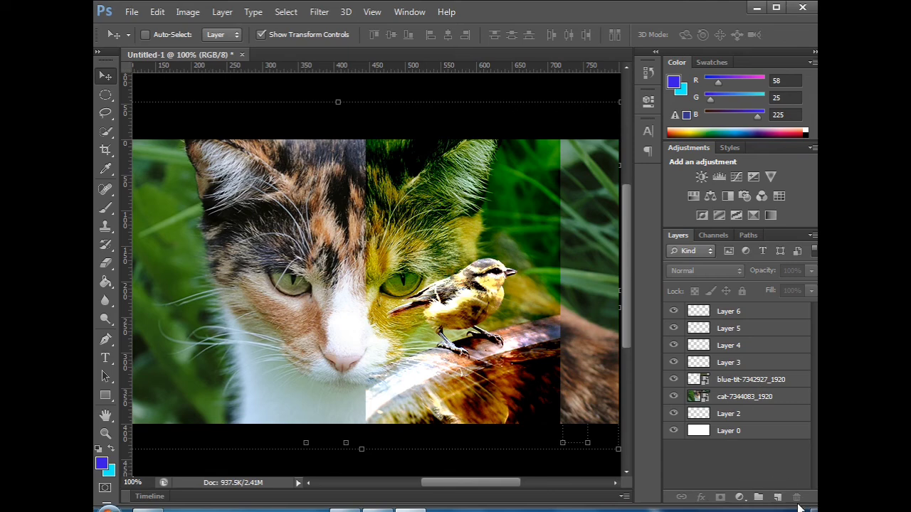
Step: Delete Layer 4 and Layer 3, turning off future delete confirmations while confirming the second deletion
{"action": "left_click", "coordinate": [737, 348]}
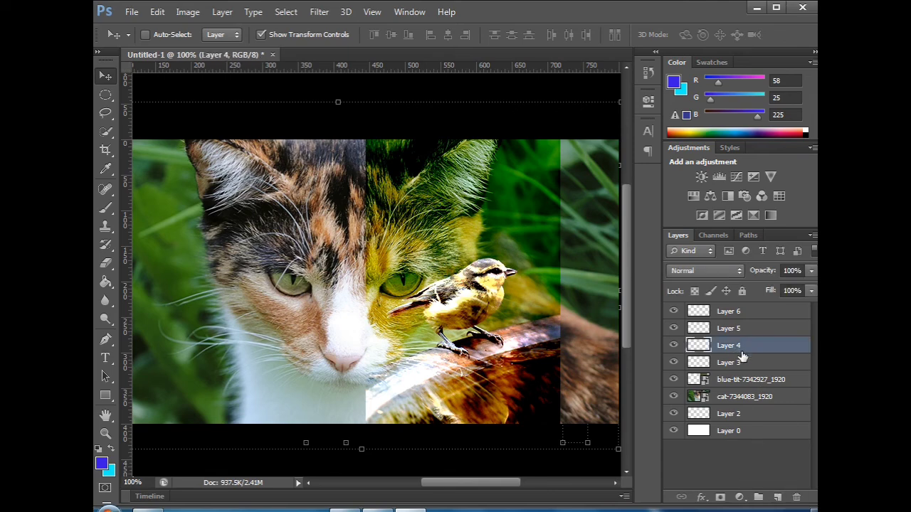
{"action": "left_click", "coordinate": [797, 497]}
{"action": "left_click", "coordinate": [399, 210]}
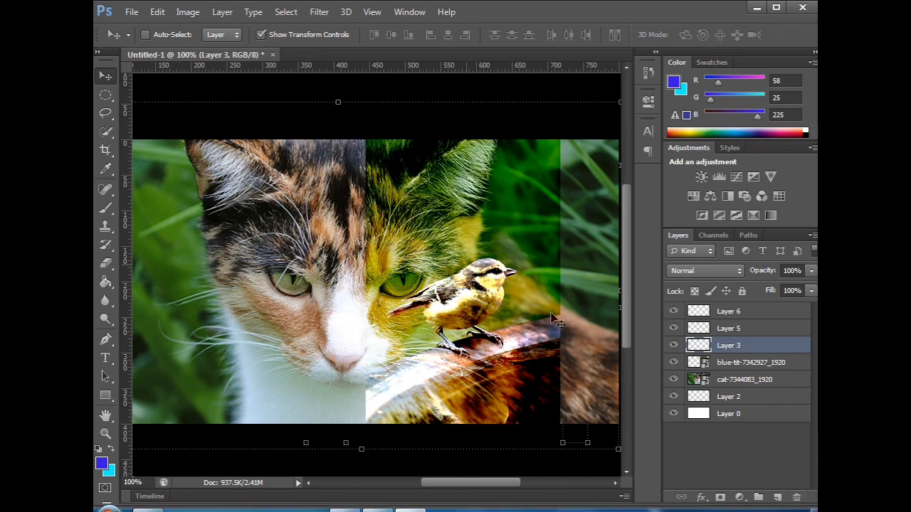
{"action": "left_click", "coordinate": [797, 497]}
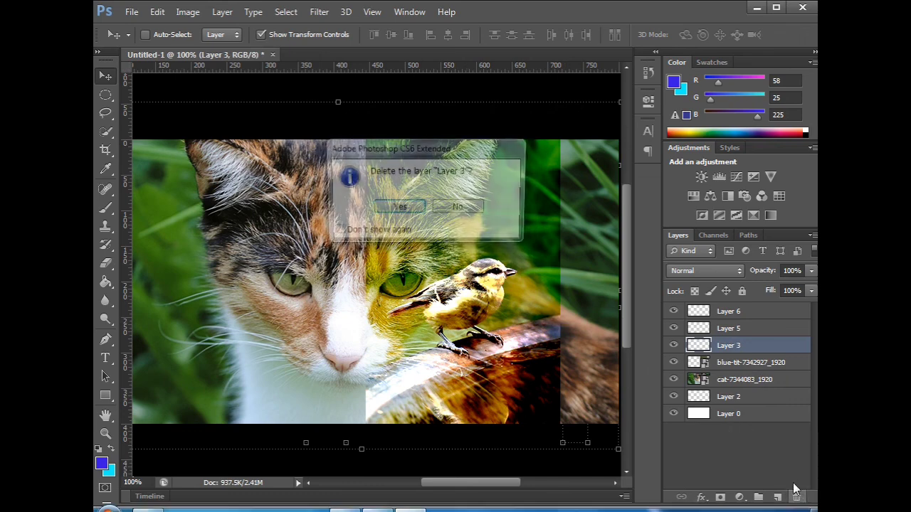
{"action": "left_click", "coordinate": [335, 232]}
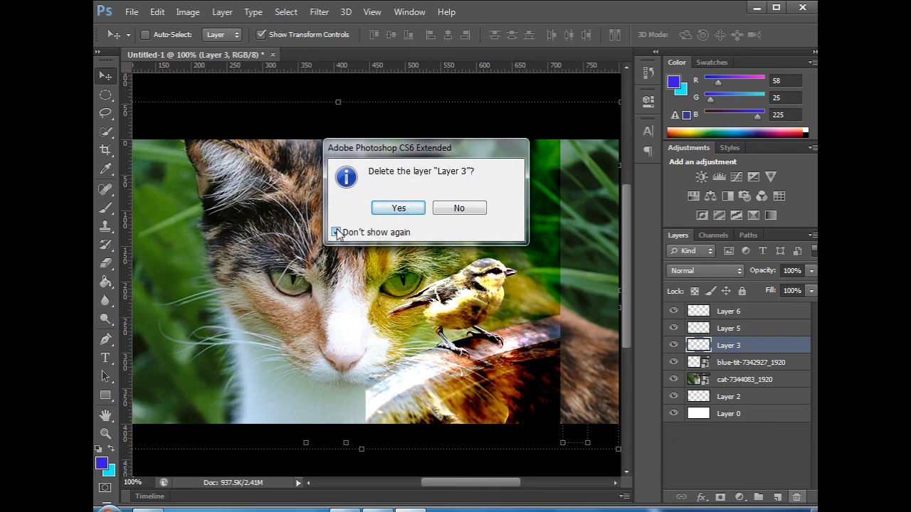
{"action": "left_click", "coordinate": [401, 208]}
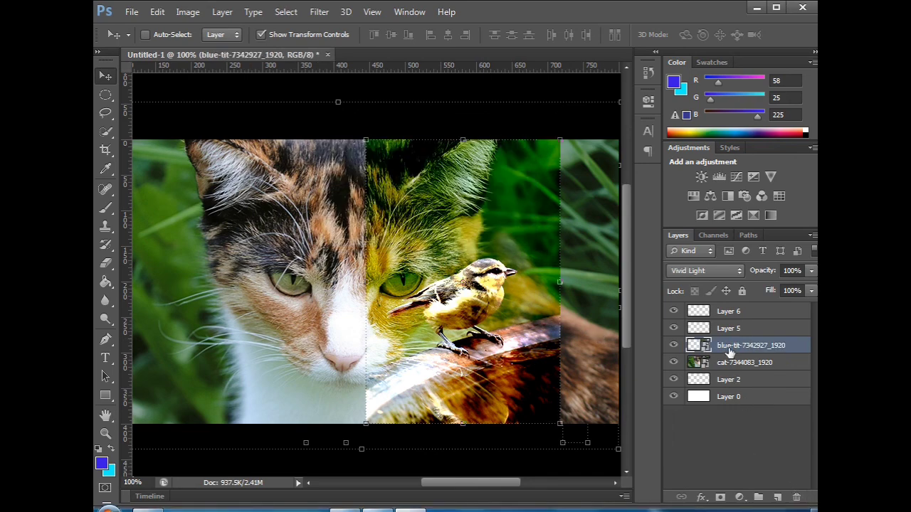
Step: Delete Layer 6, Layer 5 and the blue-tit-7342927_1920 layer
{"action": "left_click", "coordinate": [729, 314]}
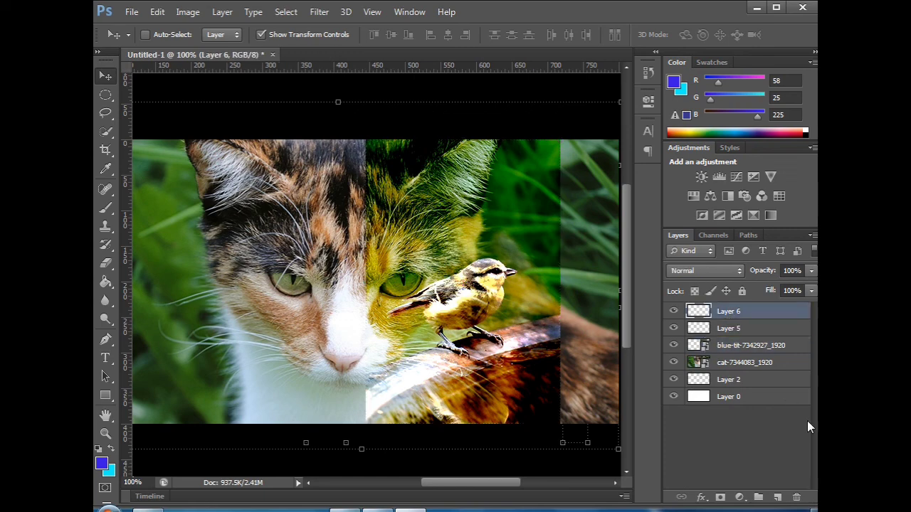
{"action": "left_click", "coordinate": [796, 498]}
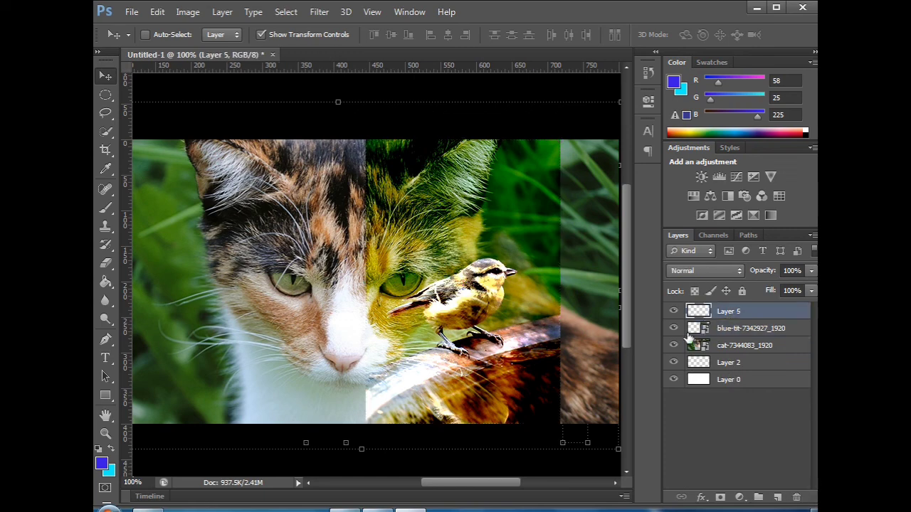
{"action": "left_click", "coordinate": [797, 497]}
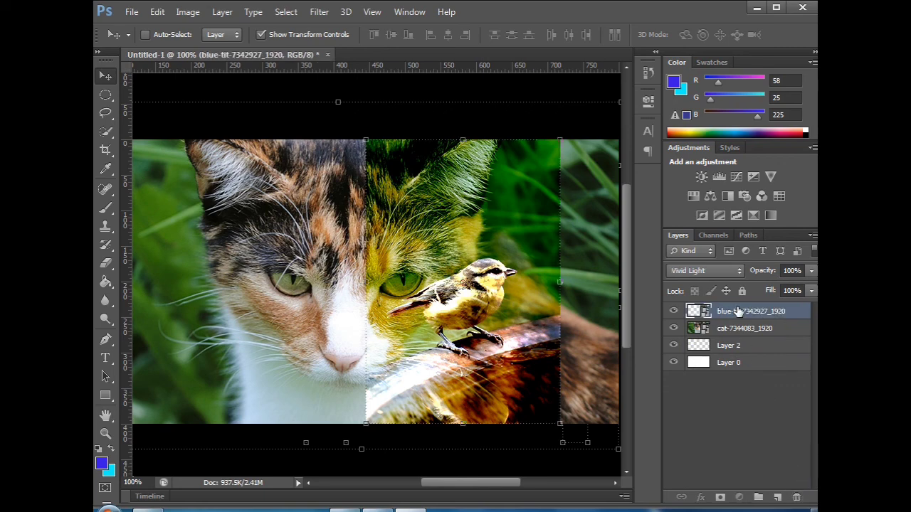
{"action": "left_click", "coordinate": [796, 498]}
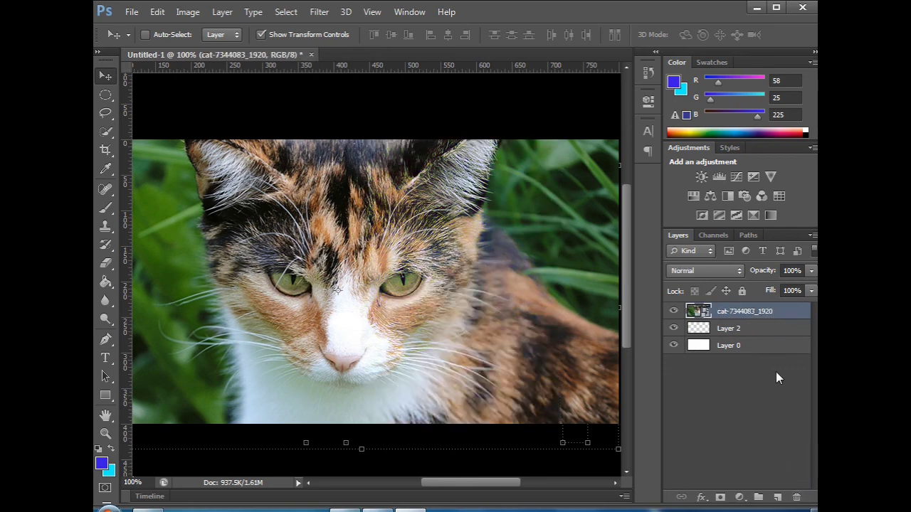
Step: Review the fill and adjustment layer types and the layer styles available for the cat layer, leaving no layer selected
{"action": "left_click", "coordinate": [740, 497]}
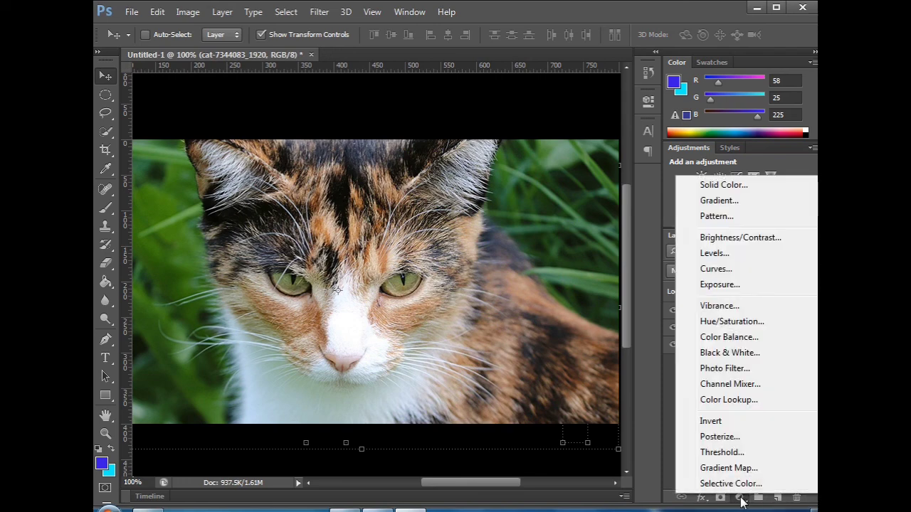
{"action": "left_click", "coordinate": [744, 500]}
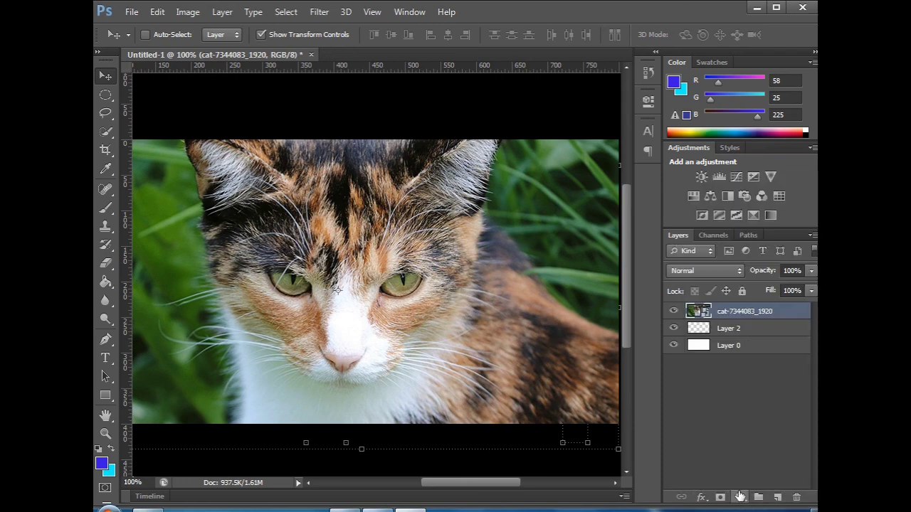
{"action": "left_click", "coordinate": [702, 498]}
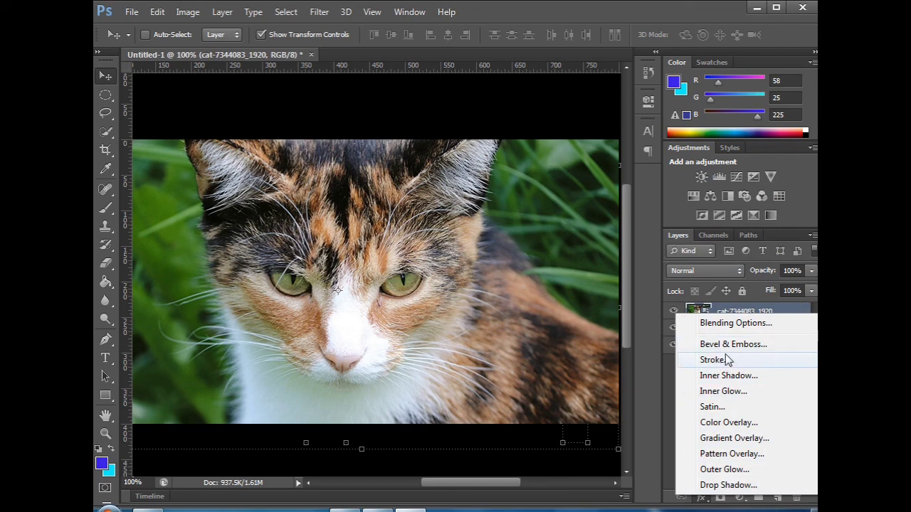
{"action": "left_click", "coordinate": [657, 412]}
{"action": "left_click", "coordinate": [737, 455]}
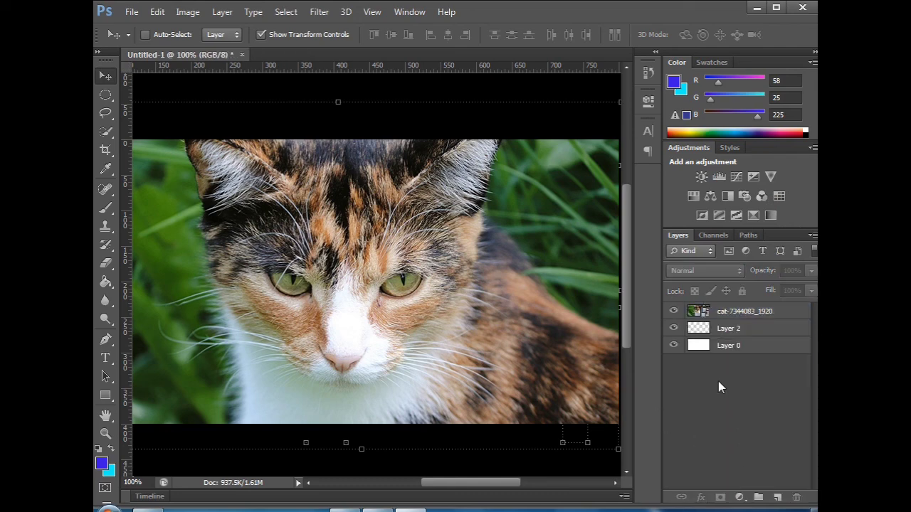